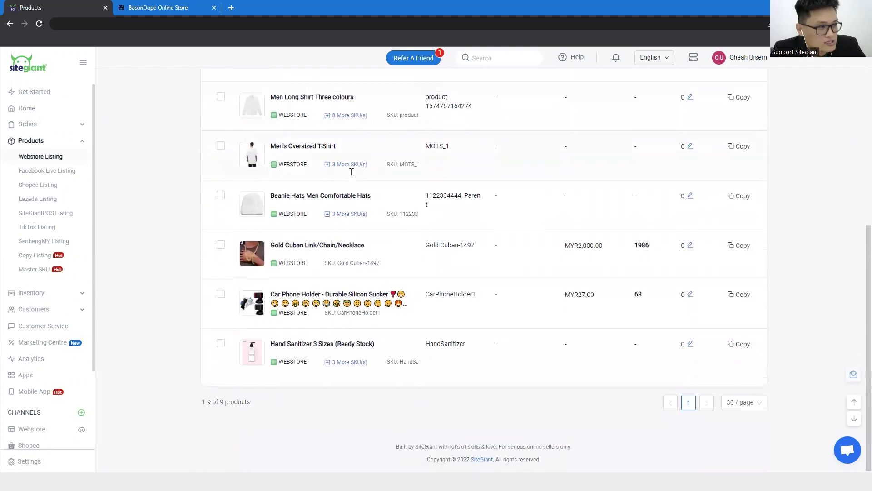
# - Open the bulk copy listing page and show only the listings of the "Shopee -CUS" store under ShopeeMY
pyautogui.scroll(6, 541, 306)
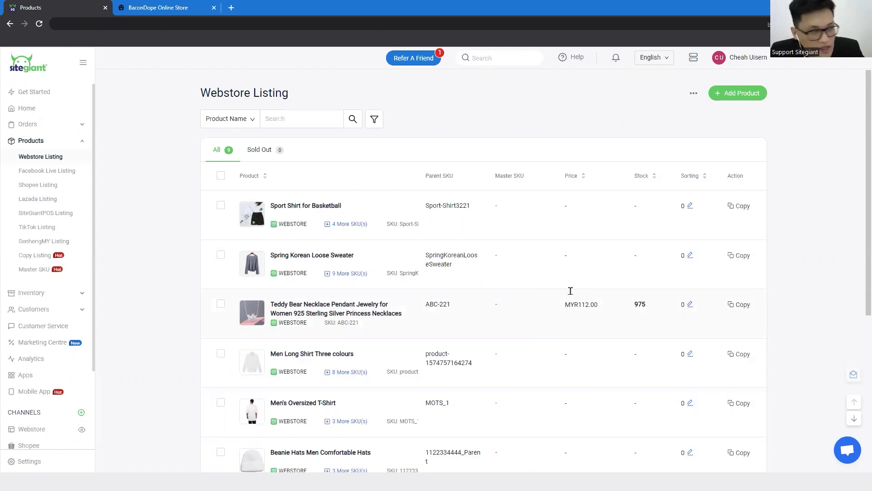
pyautogui.click(48, 258)
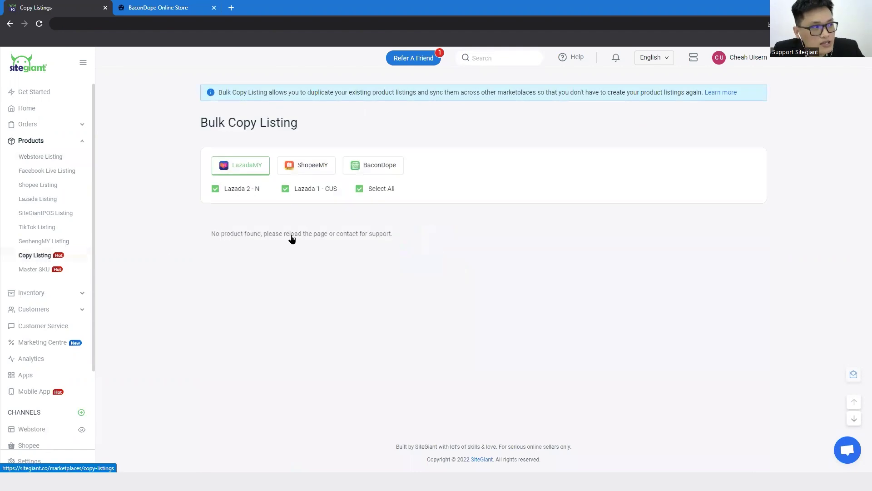
pyautogui.click(316, 170)
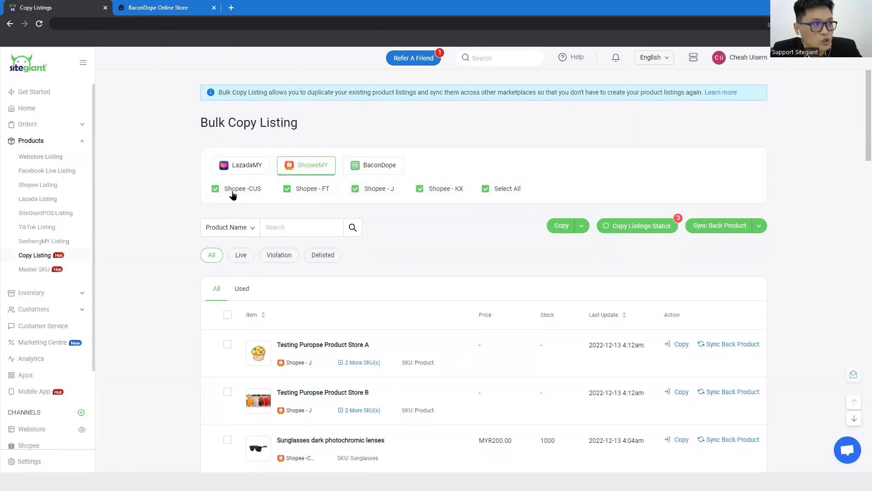
pyautogui.click(486, 189)
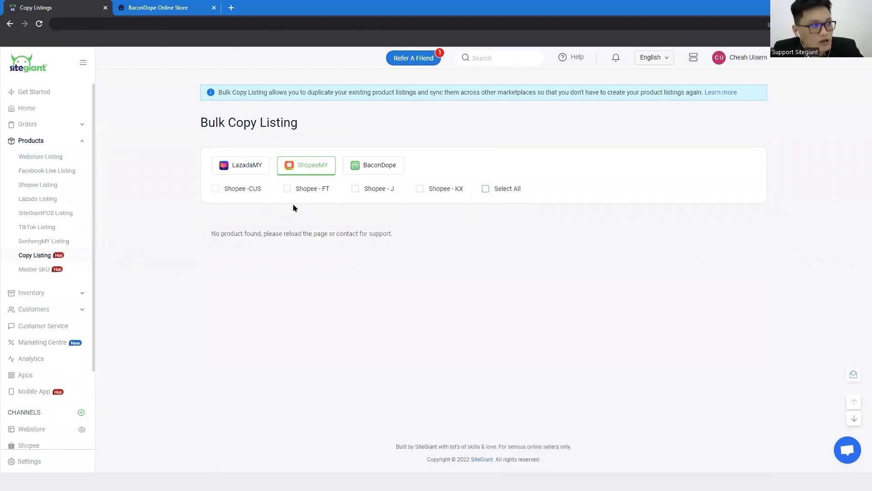
pyautogui.click(215, 189)
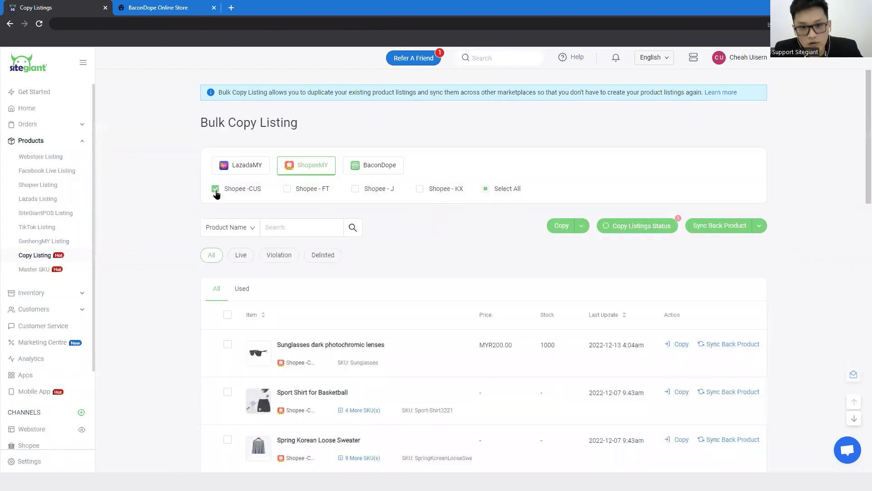
pyautogui.scroll(-3, 241, 200)
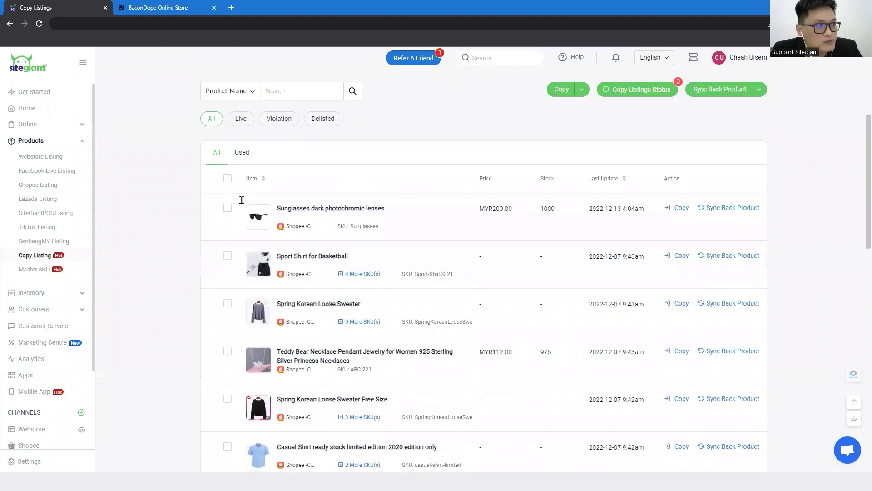
pyautogui.click(229, 181)
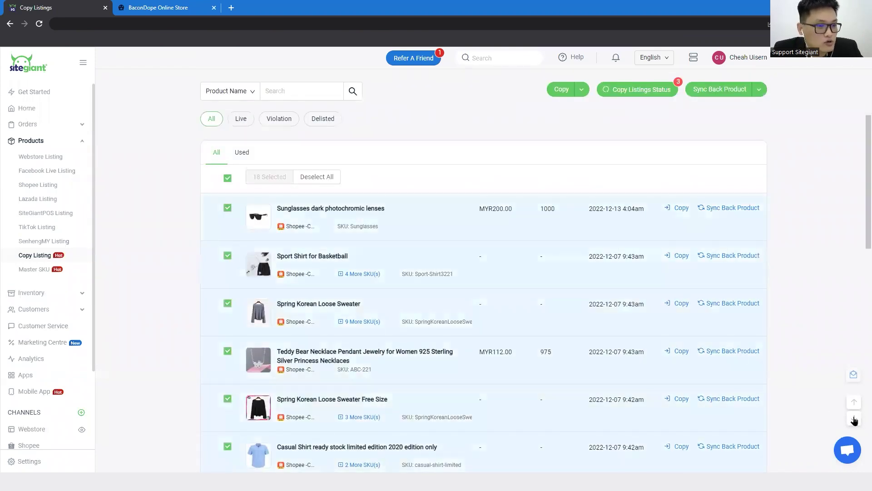
pyautogui.click(854, 416)
pyautogui.click(750, 403)
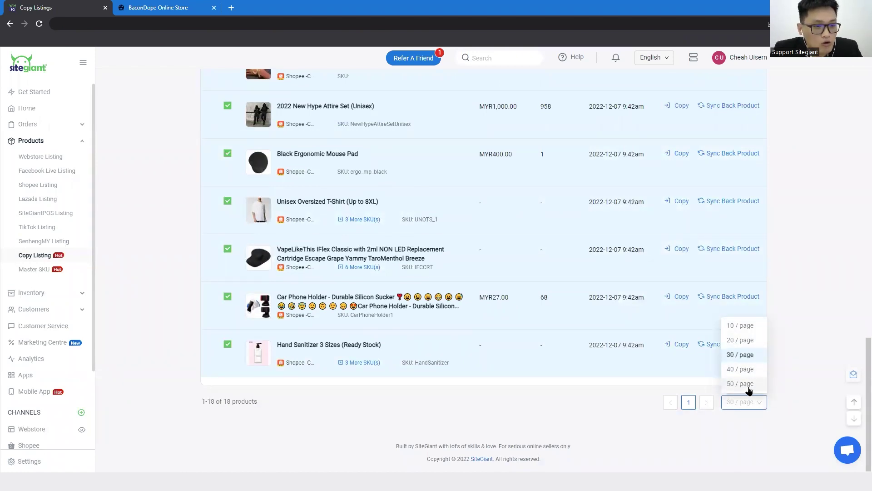
pyautogui.click(853, 402)
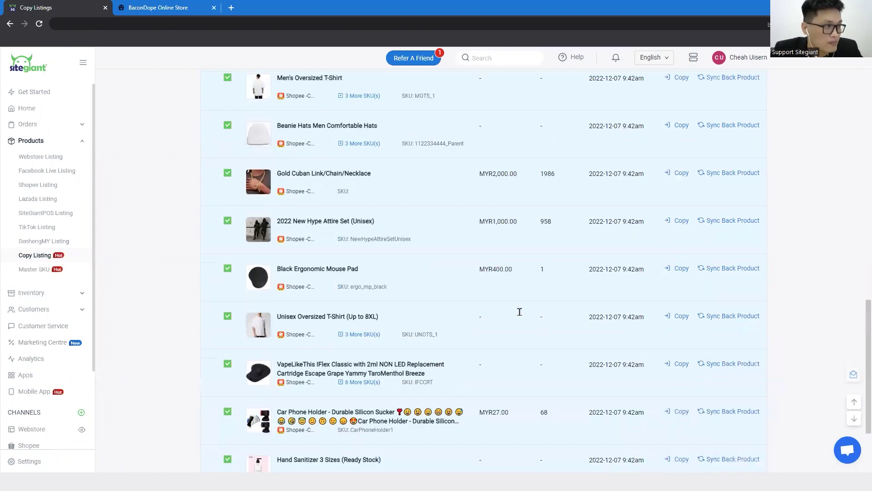
pyautogui.click(227, 314)
# - Copy the "Sunglasses dark photochromic lenses" listing to the BaconDope webstore with duplicates set to Skip, and go to the product listing page
pyautogui.click(227, 345)
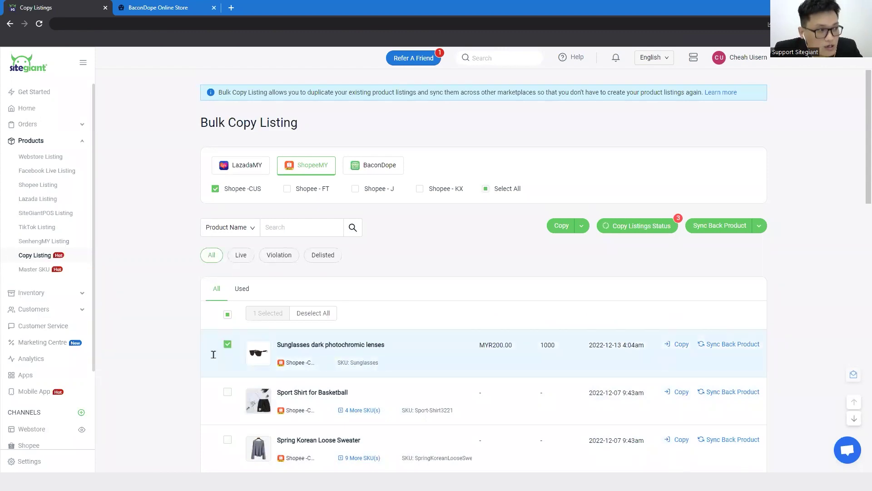
pyautogui.click(581, 227)
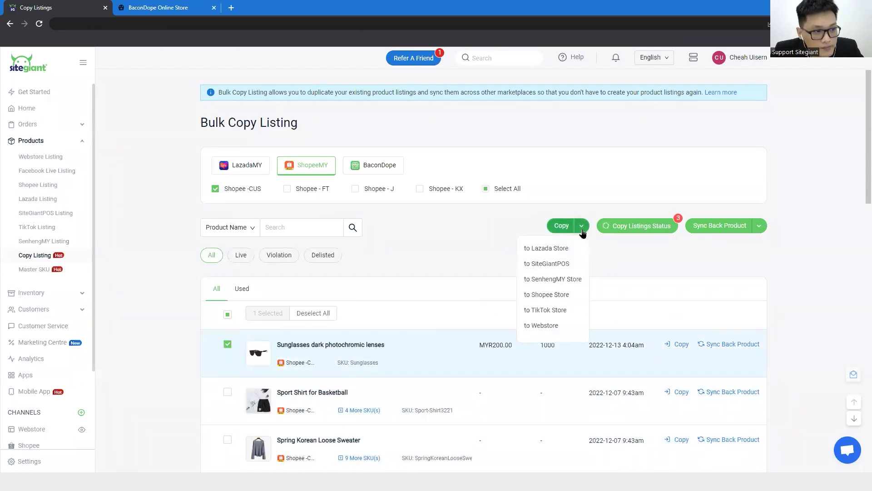
pyautogui.click(541, 326)
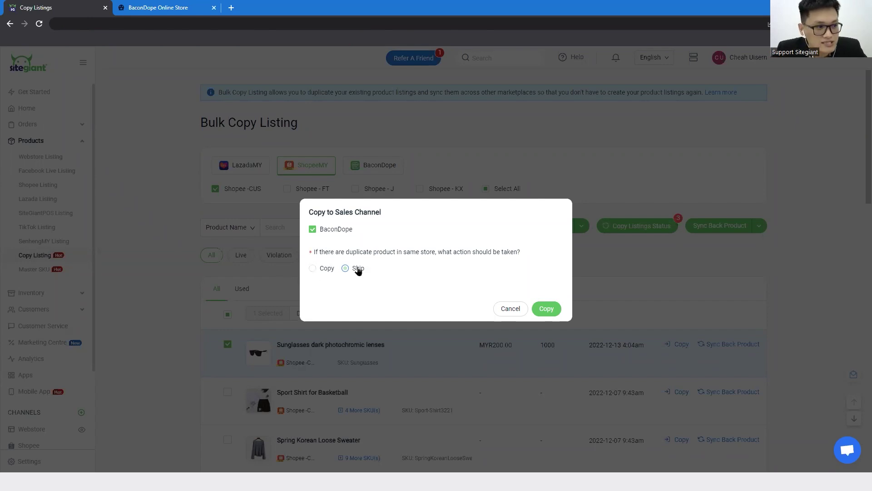
pyautogui.click(548, 309)
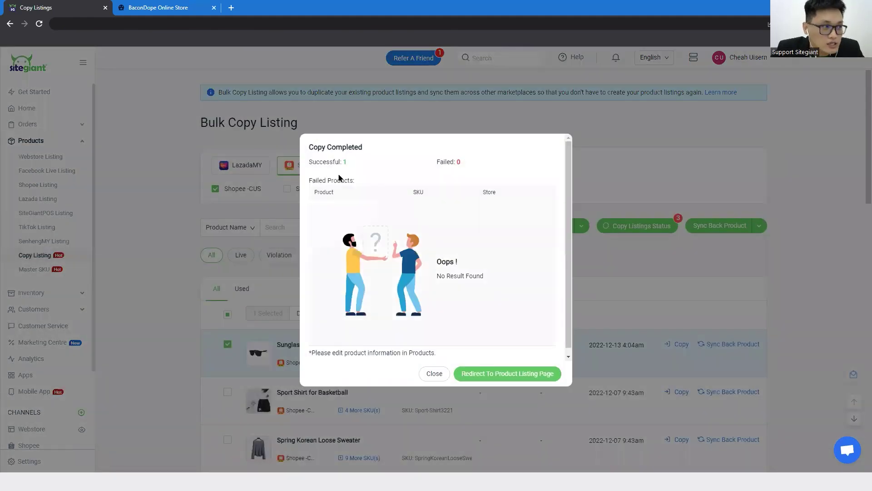
pyautogui.moveTo(349, 162); pyautogui.dragTo(309, 161)
pyautogui.click(522, 373)
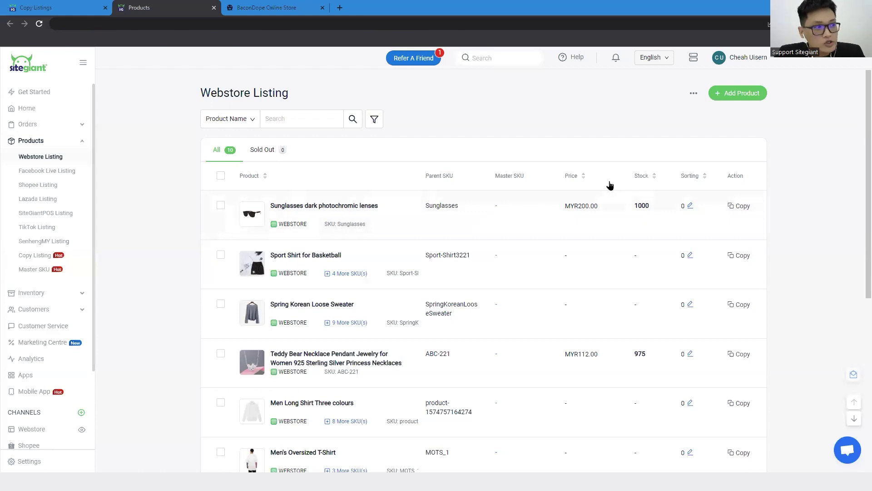
# - Set the brand of the "Sunglasses dark photochromic lenses" webstore product to "Blackcus Designs" and save the product
pyautogui.click(324, 207)
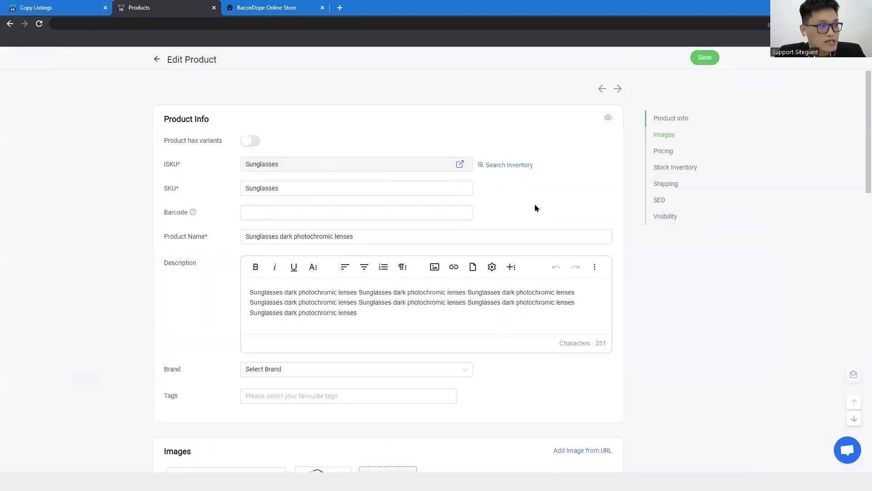
pyautogui.scroll(-4, 535, 208)
pyautogui.click(386, 195)
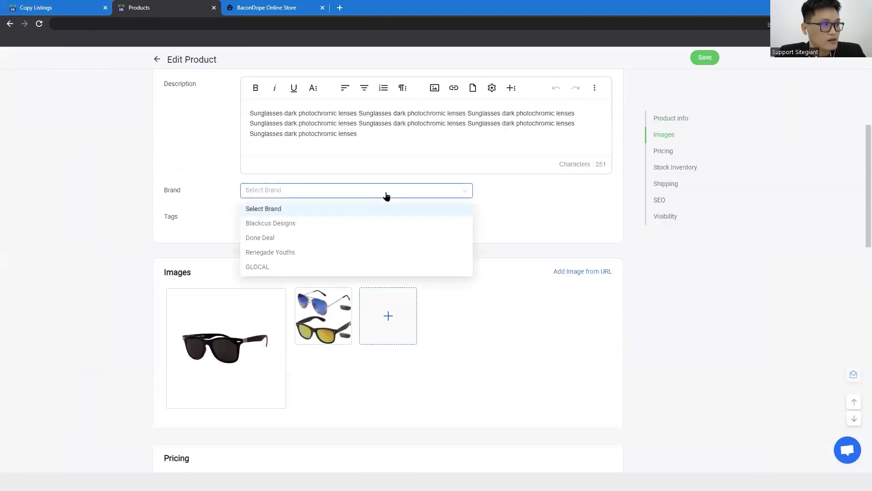
pyautogui.click(358, 225)
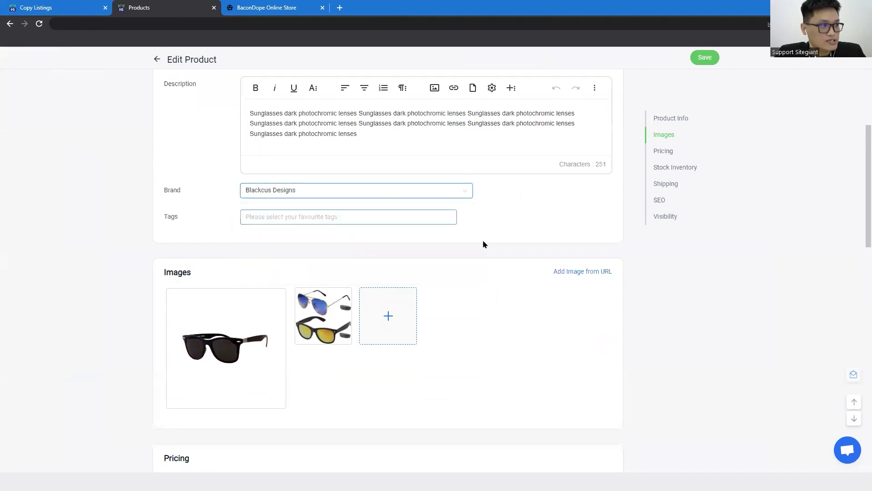
pyautogui.scroll(3, 546, 219)
pyautogui.click(712, 60)
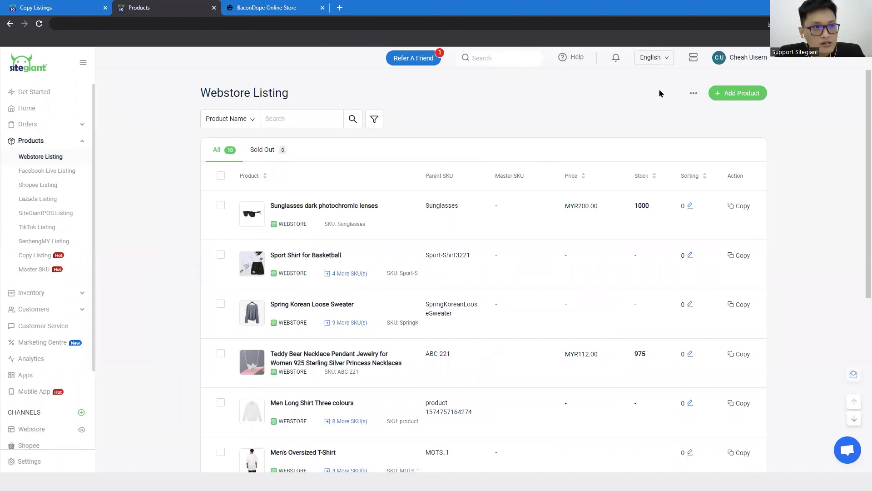
# - View the webstore's list of brands and return to the webstore listing
pyautogui.click(695, 94)
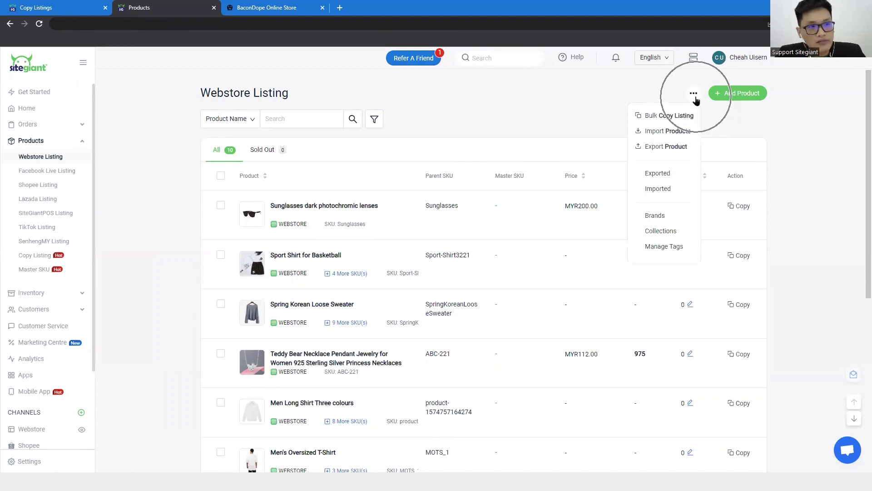
pyautogui.click(678, 216)
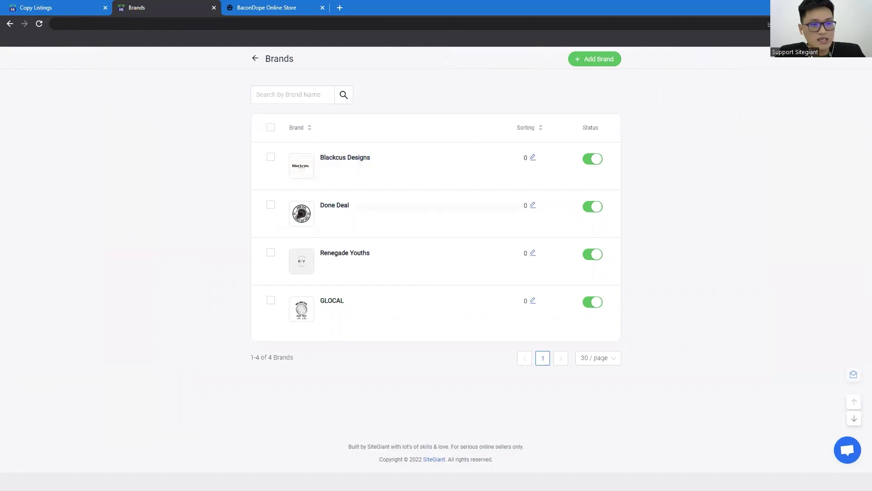
pyautogui.click(255, 58)
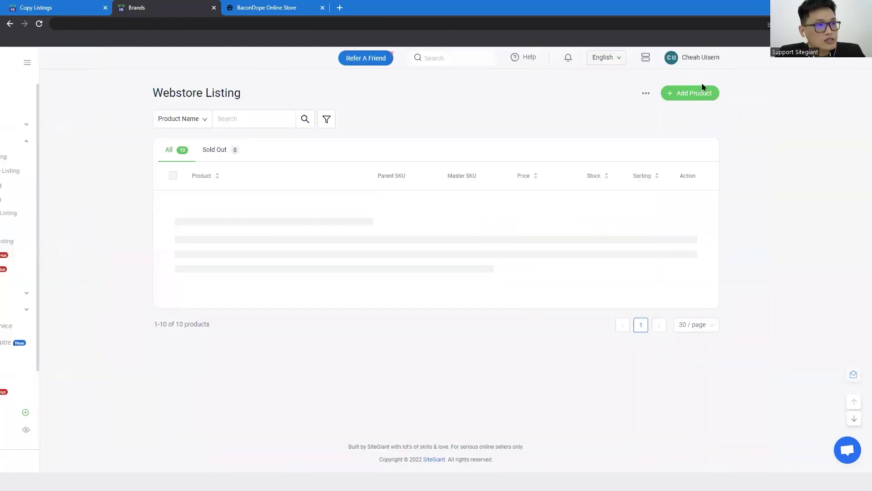
# - Open the webstore's collections, examine the fields of the new collection form and leave it without saving
pyautogui.moveTo(694, 96)
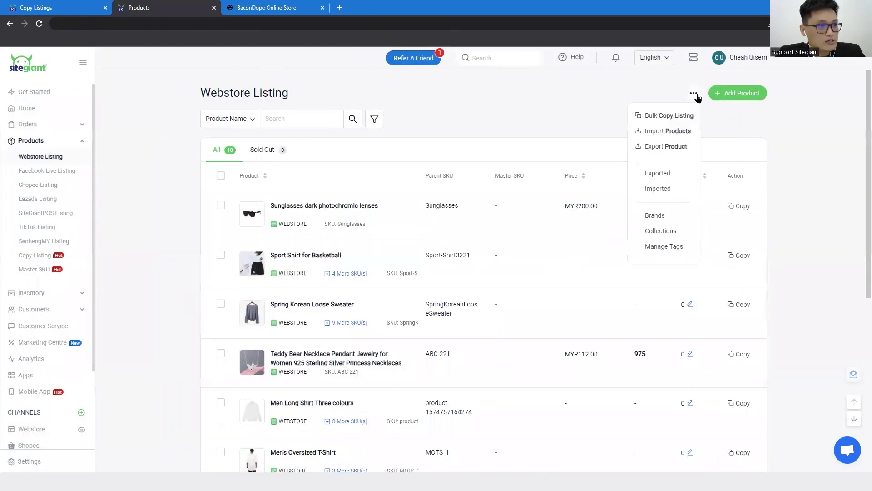
pyautogui.click(675, 236)
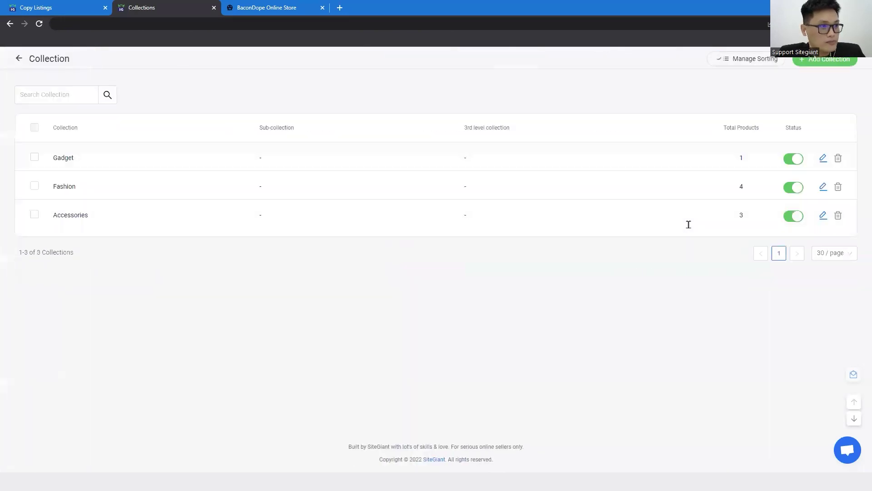
pyautogui.click(841, 66)
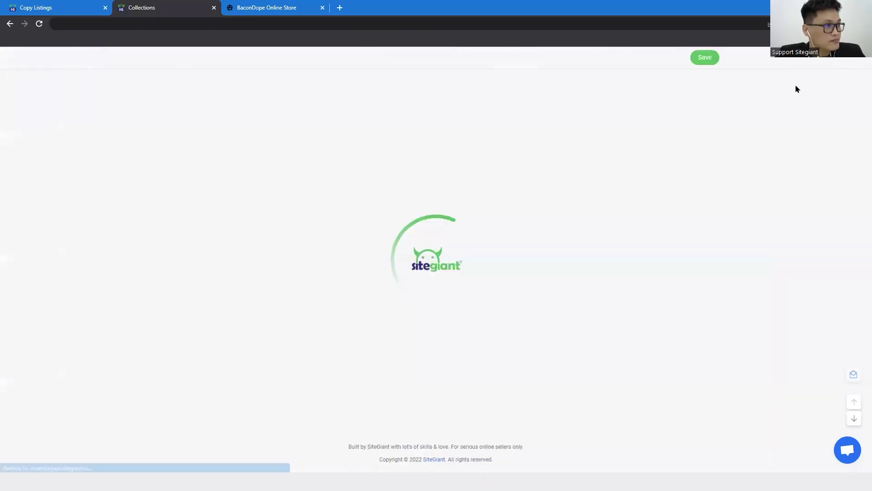
pyautogui.click(413, 137)
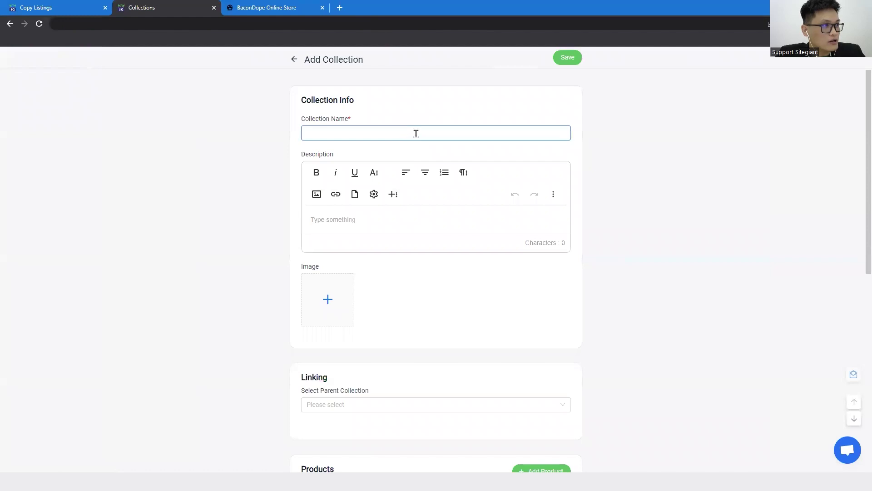
pyautogui.scroll(-2, 531, 267)
pyautogui.scroll(-3, 531, 267)
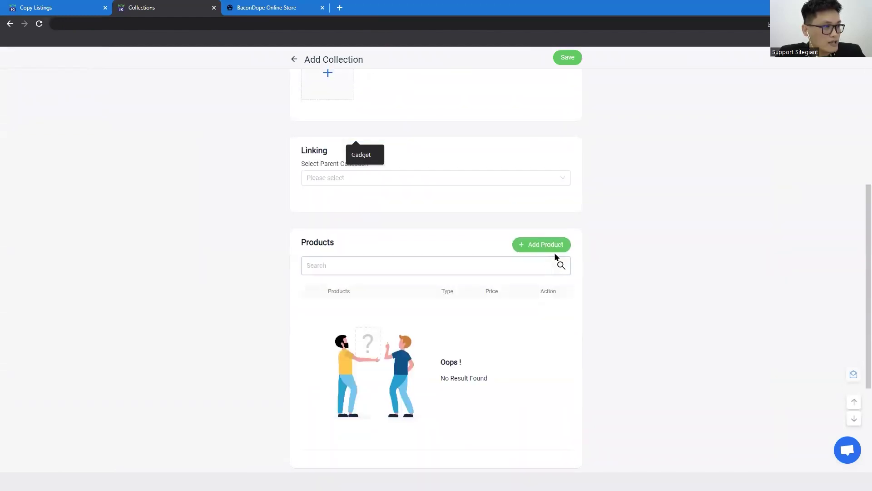
pyautogui.scroll(5, 488, 169)
pyautogui.click(294, 59)
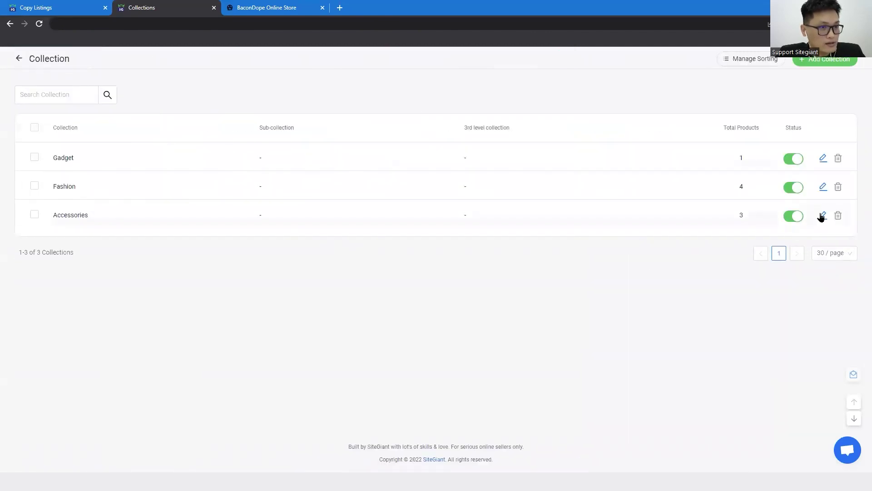
# - Examine the Fashion collection's info, image, linking and assigned products, and return to the webstore listing
pyautogui.moveTo(79, 185); pyautogui.dragTo(55, 186)
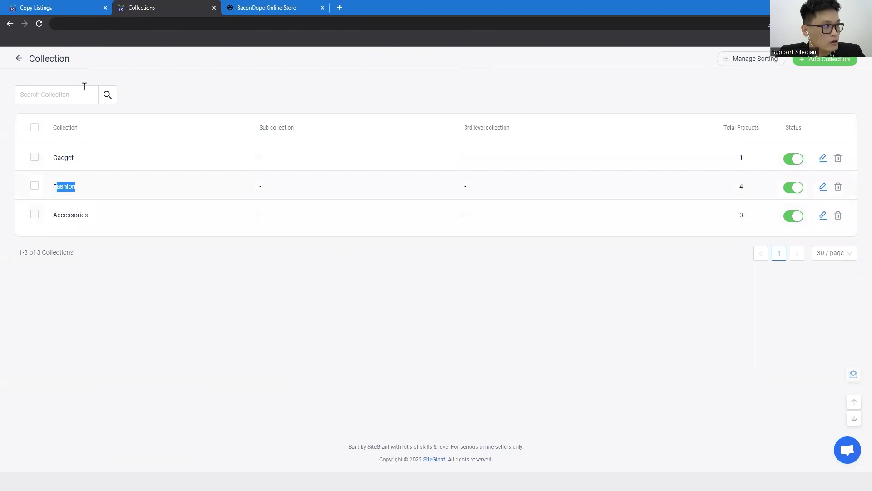
pyautogui.click(827, 192)
pyautogui.scroll(-8, 599, 202)
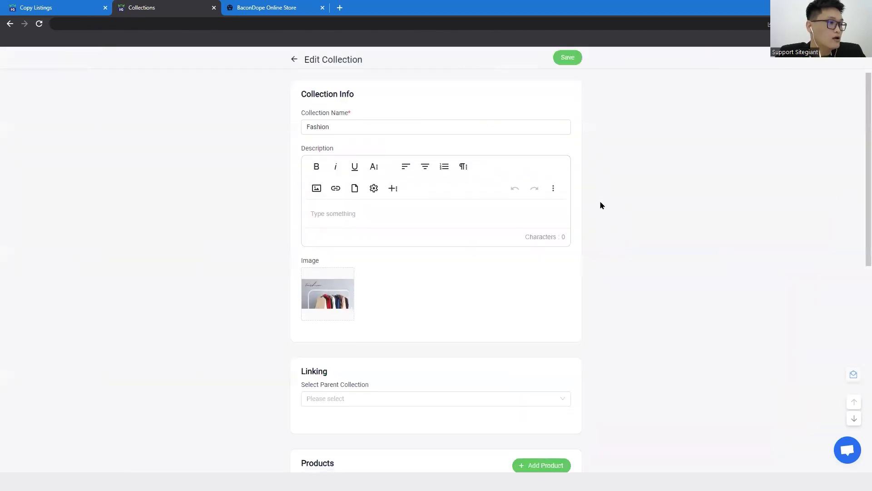
pyautogui.scroll(1, 409, 204)
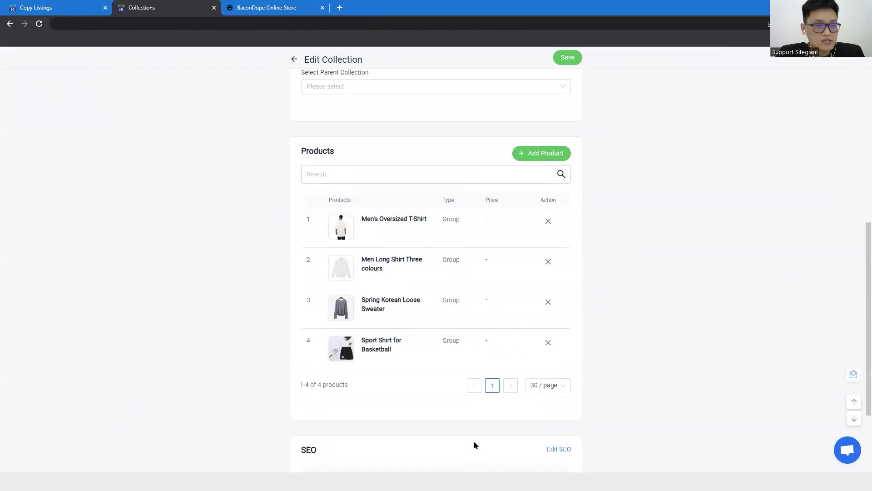
pyautogui.scroll(6, 471, 447)
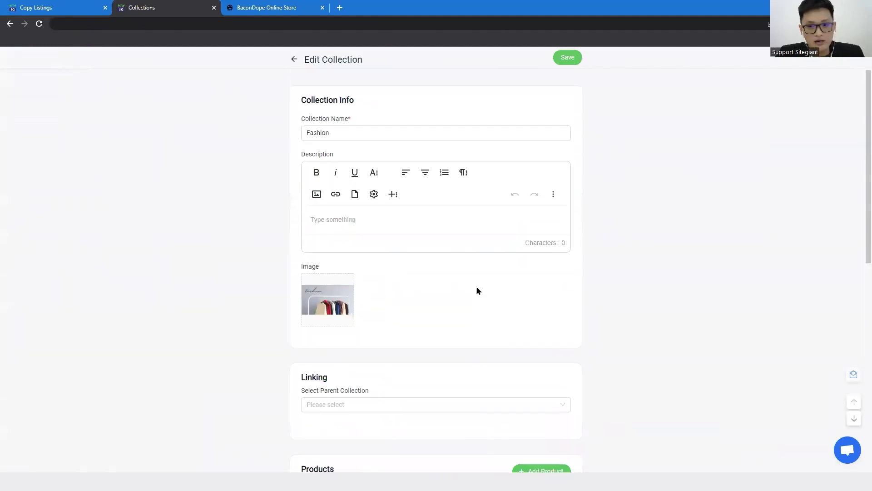
pyautogui.scroll(-6, 452, 247)
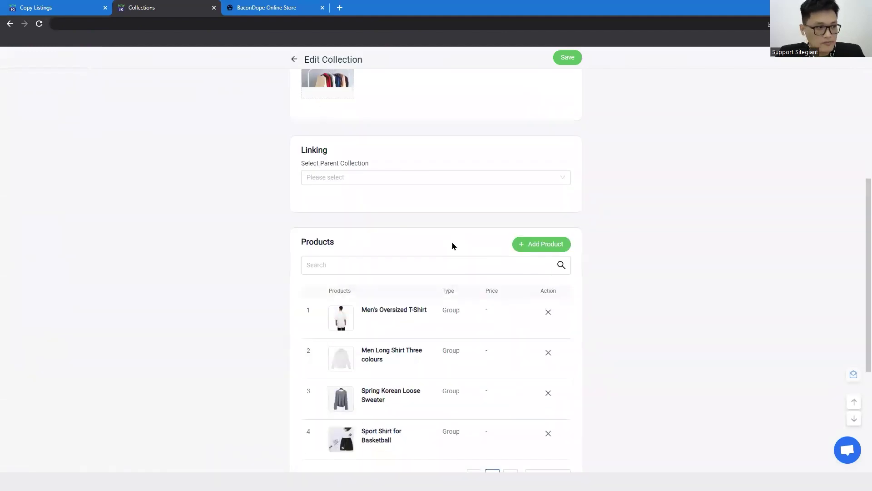
pyautogui.scroll(4, 313, 86)
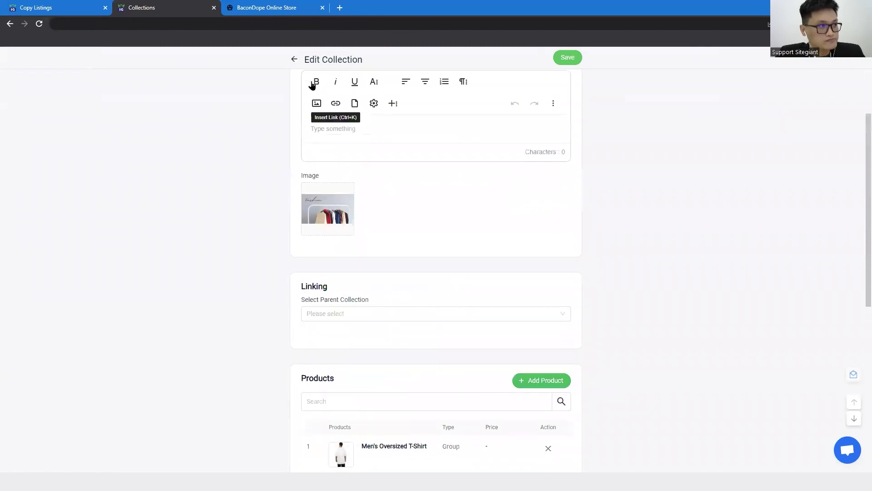
pyautogui.click(300, 63)
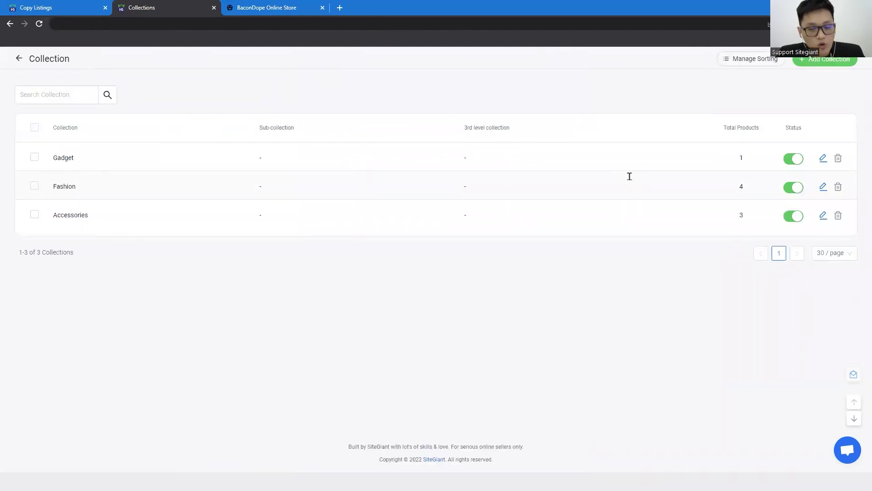
pyautogui.click(19, 59)
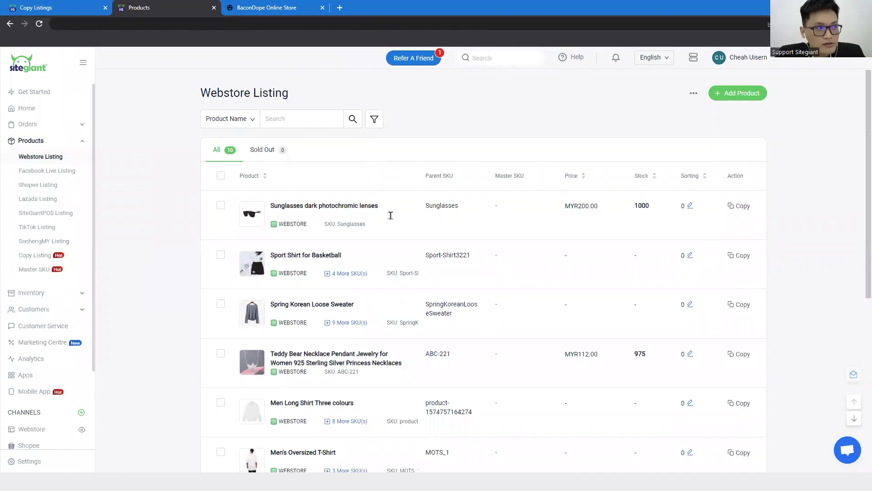
# - View the brand of the "Sport Shirt for Basketball" product, return to the webstore listing and show its additional product options
pyautogui.click(311, 255)
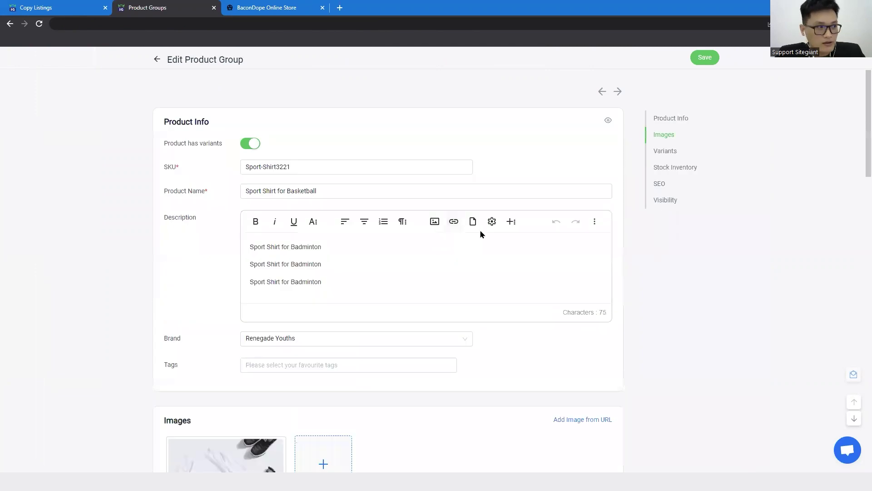
pyautogui.click(194, 62)
pyautogui.click(694, 94)
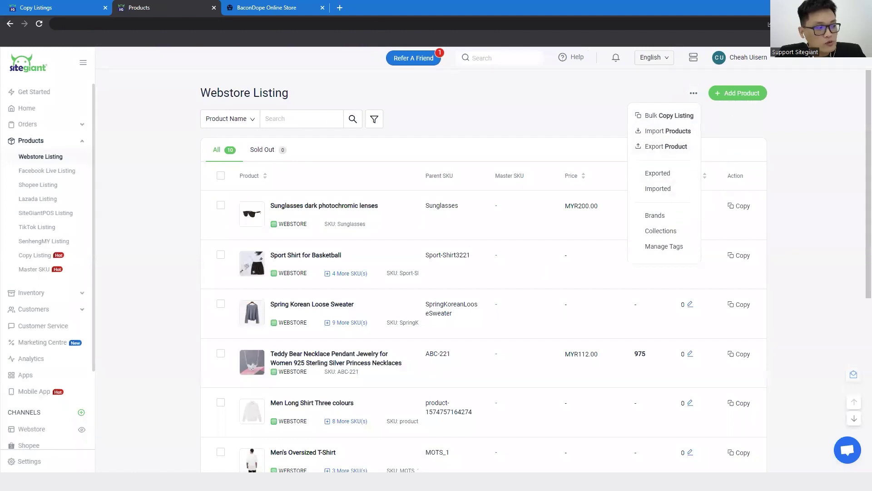
# - Switch to the exported products workbook in Excel and examine the brand assigned to each product row
pyautogui.click(122, 481)
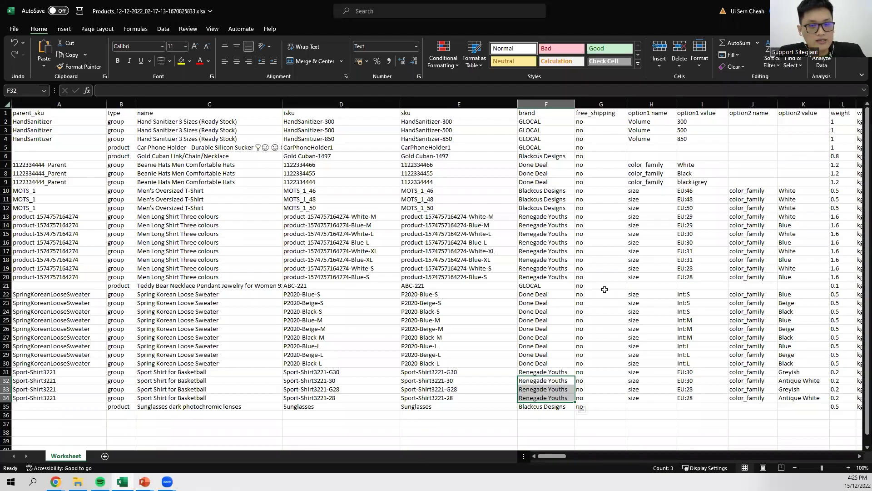
pyautogui.moveTo(539, 122); pyautogui.dragTo(545, 408)
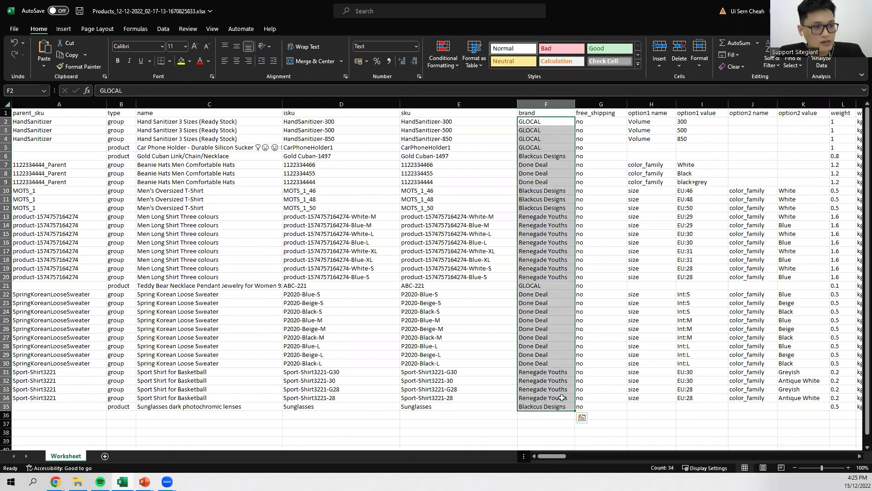
pyautogui.click(698, 427)
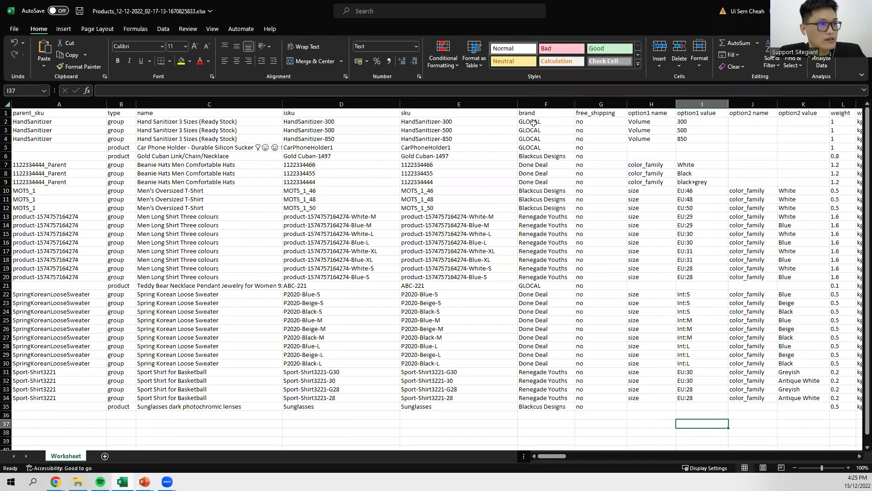
pyautogui.moveTo(535, 123); pyautogui.dragTo(540, 139)
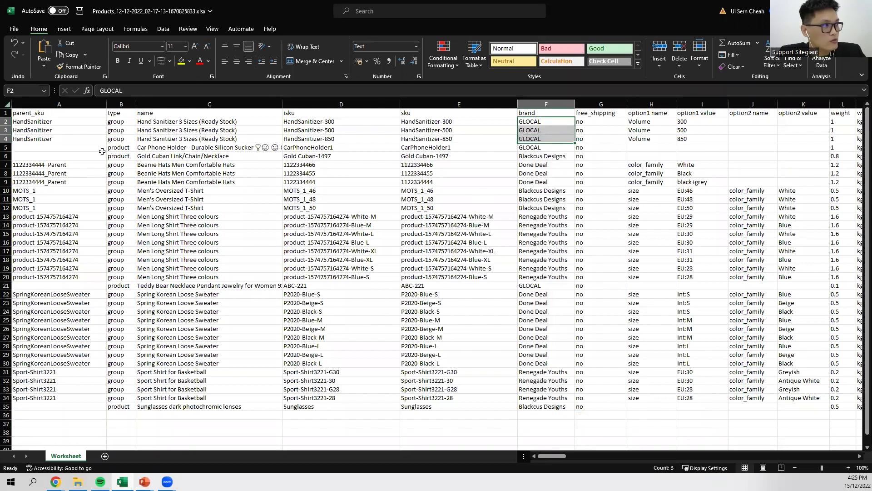
pyautogui.click(191, 148)
pyautogui.click(409, 147)
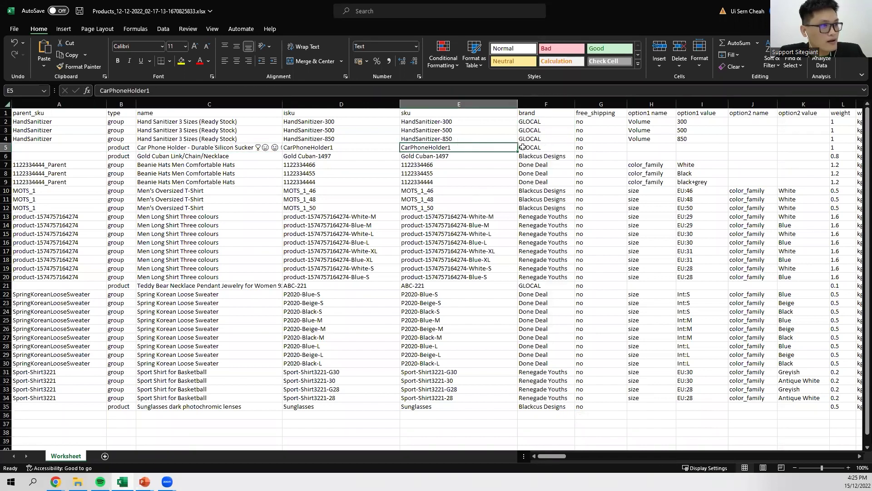
pyautogui.click(540, 147)
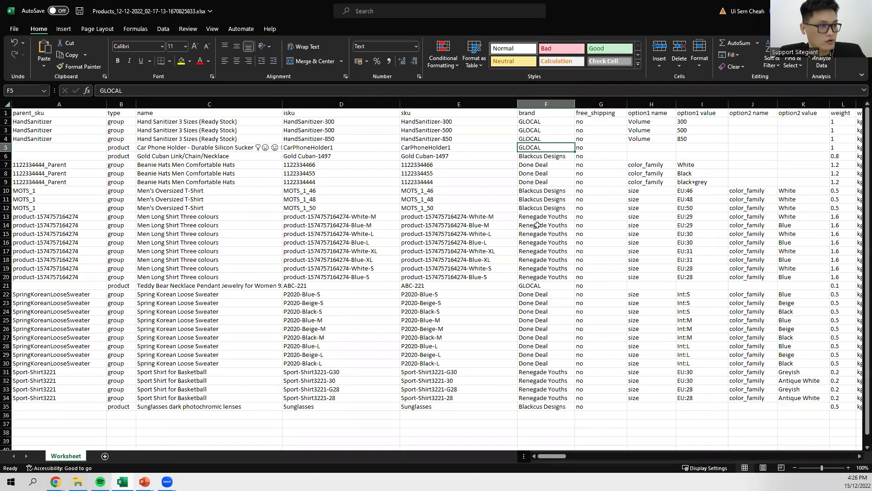
pyautogui.moveTo(545, 218); pyautogui.dragTo(548, 259)
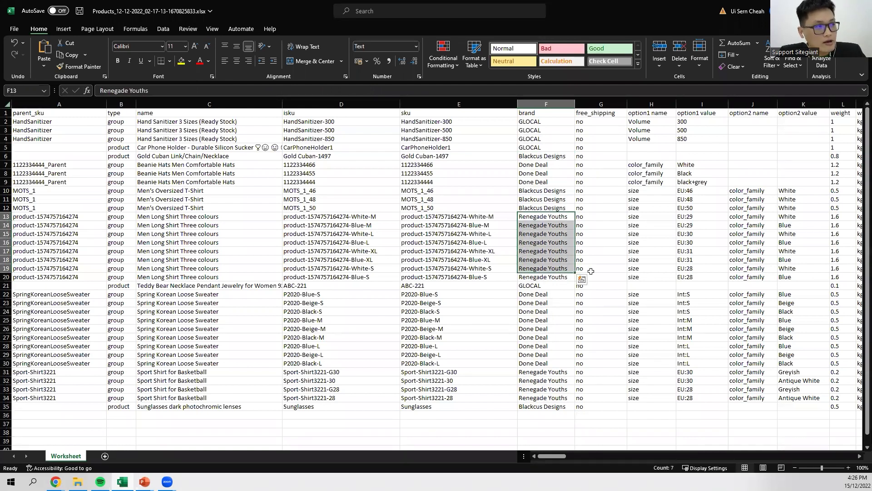
# - Check the product export option in Chrome, show the "Setting up Collection" slide in PowerPoint and return to Chrome
pyautogui.moveTo(55, 481)
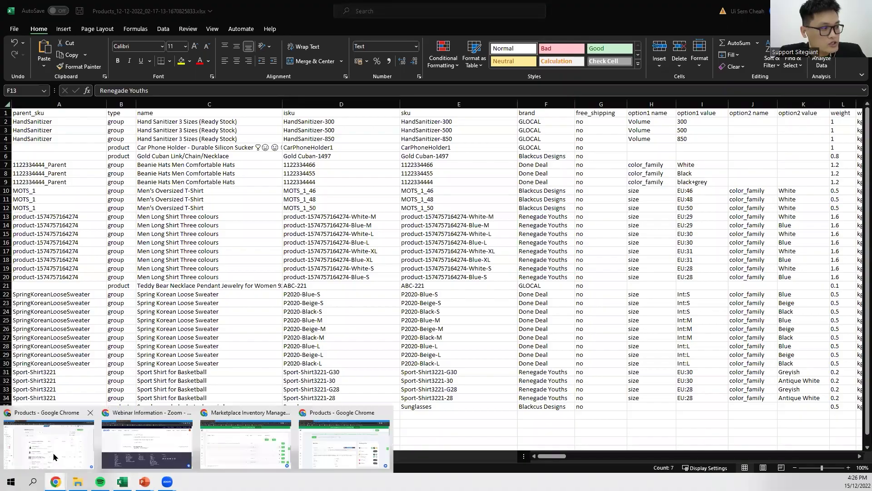
pyautogui.click(52, 438)
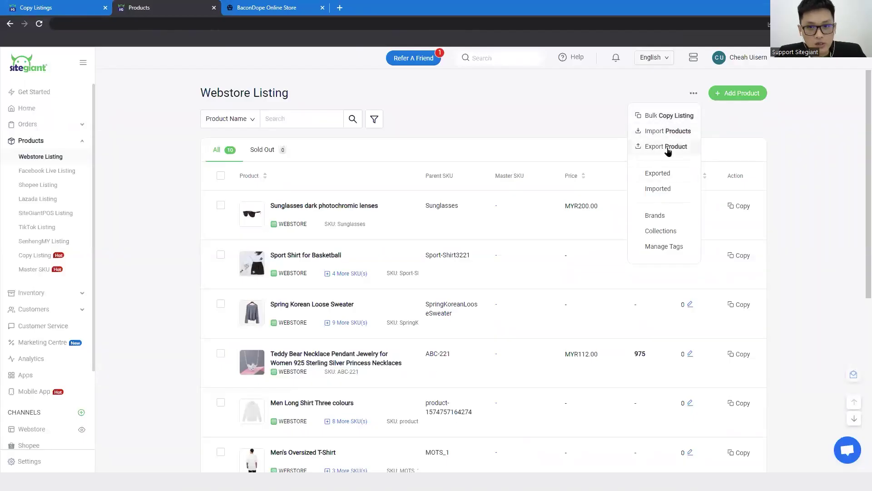
pyautogui.hotkey('alt', 'Tab')
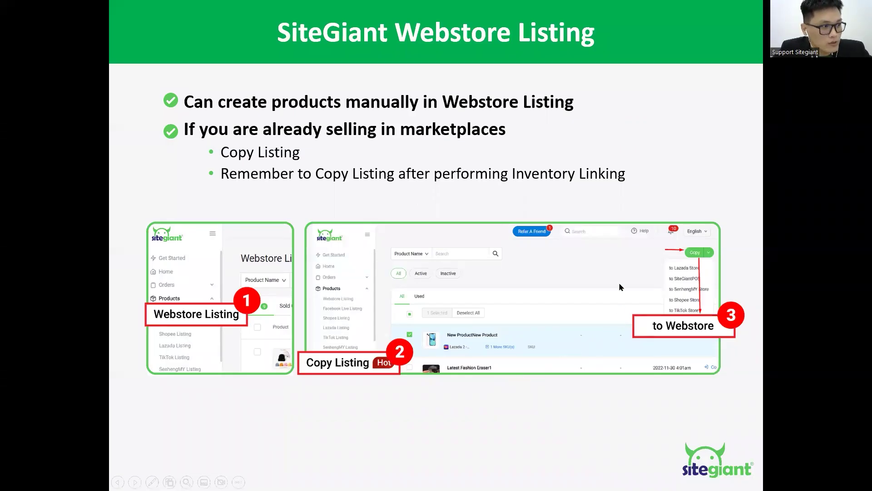
pyautogui.click(712, 137)
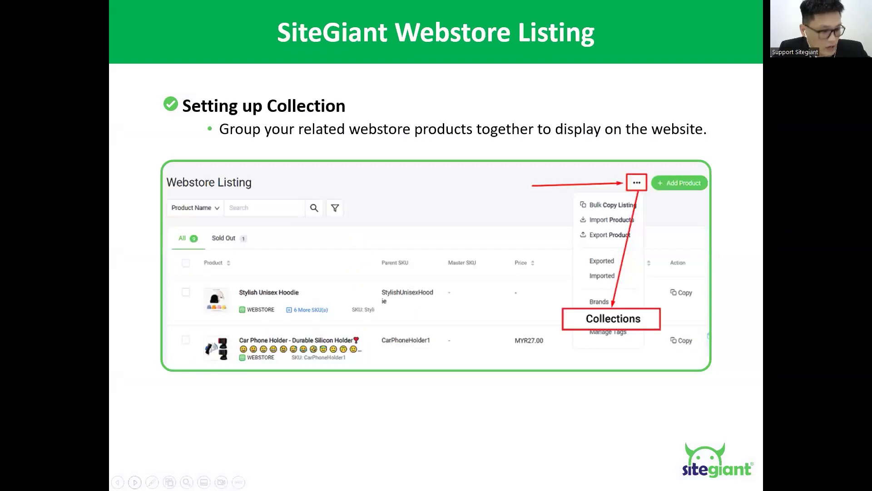
pyautogui.hotkey('alt', 'Tab')
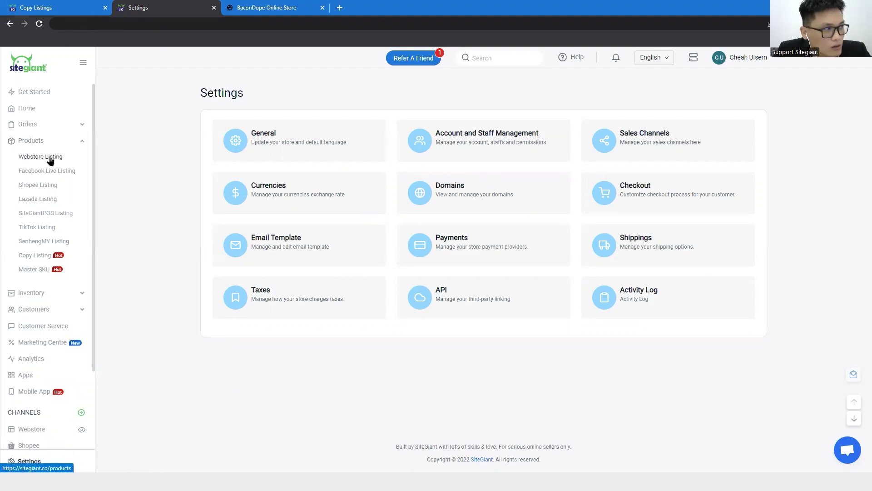
# - Open a blank new product form from the webstore listing and examine its product info, images and pricing sections
pyautogui.click(51, 161)
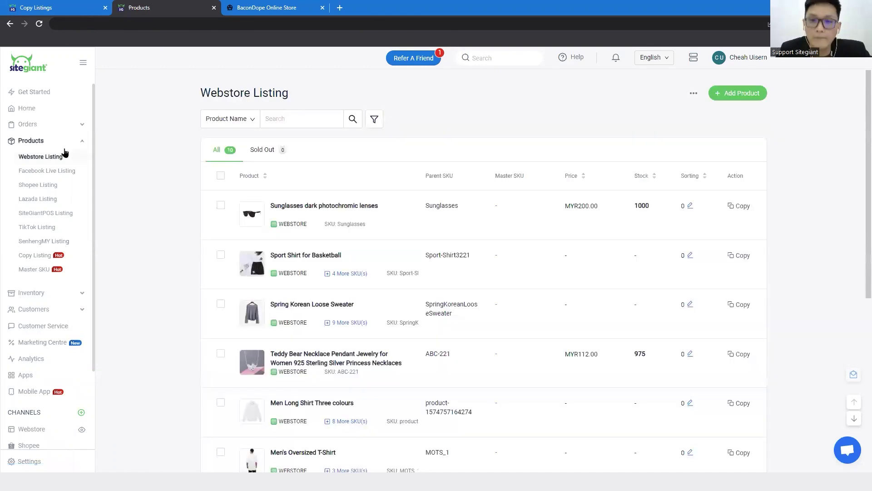
pyautogui.click(734, 95)
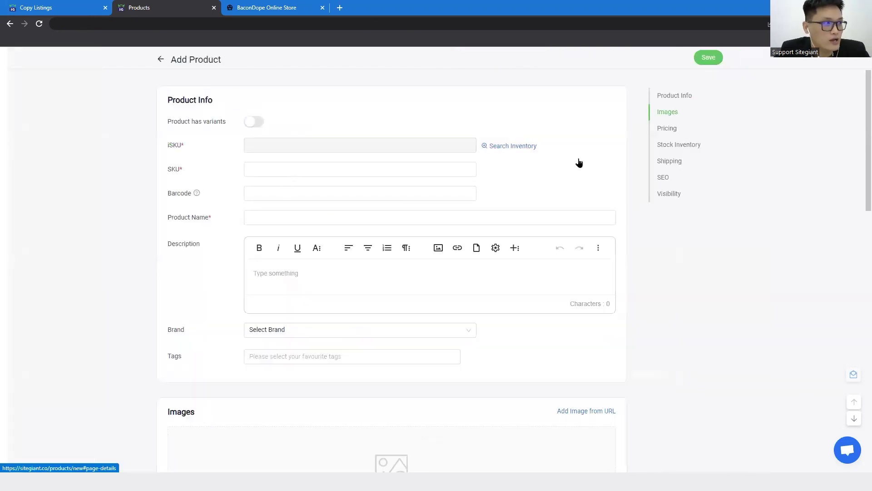
pyautogui.scroll(-13, 390, 296)
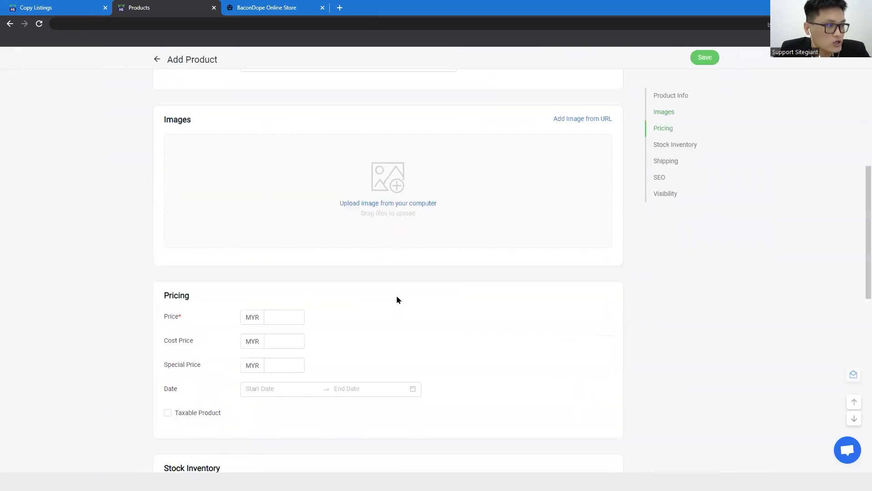
pyautogui.scroll(9, 468, 337)
pyautogui.scroll(4, 490, 340)
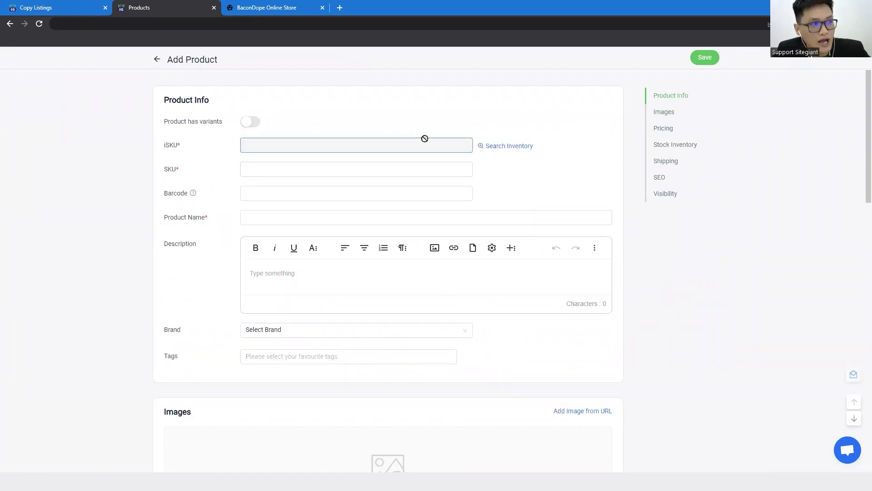
# - Switch to the PowerPoint presentation, advance to the "SiteGiant Webstore - Shipping" slide and return to Chrome
pyautogui.hotkey('alt', 'Tab')
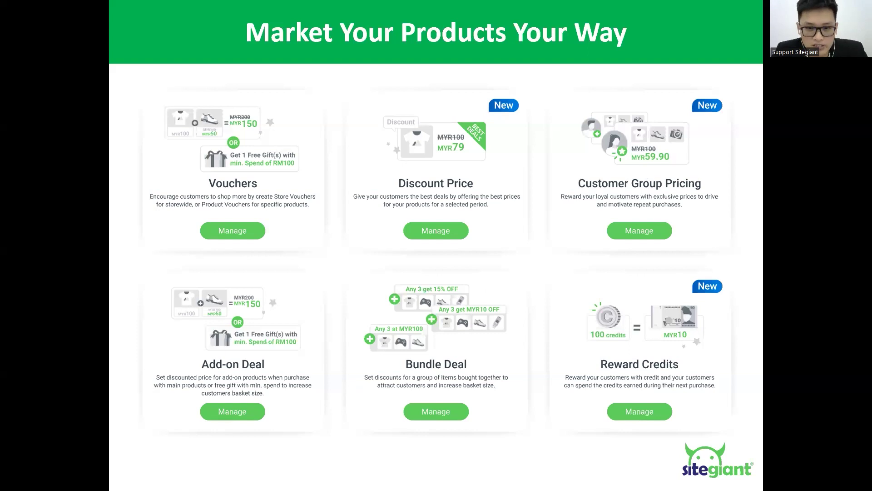
pyautogui.click(749, 37)
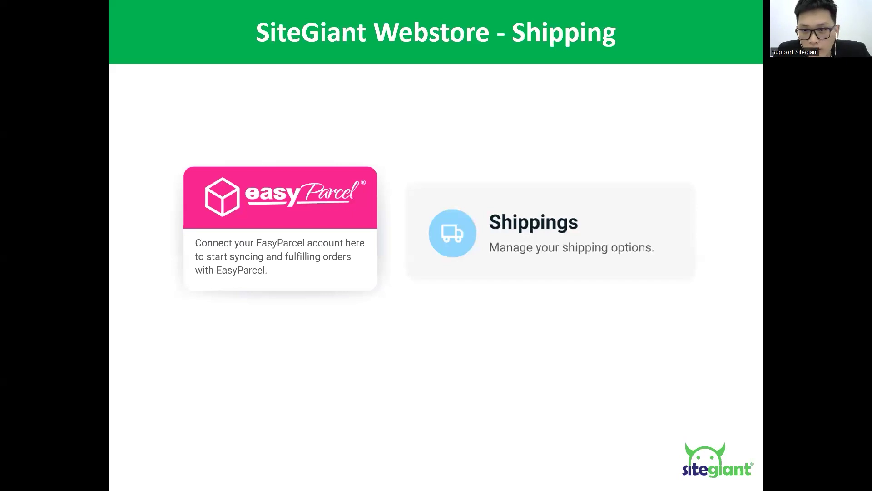
pyautogui.hotkey('alt', 'Tab')
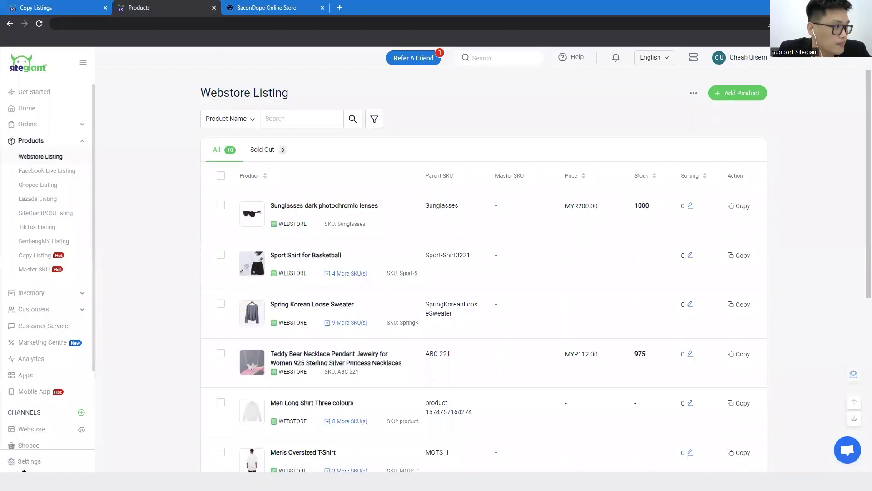
# - Open the store's shipping settings and examine the mix cart settings and the webstore shipping zones
pyautogui.click(28, 461)
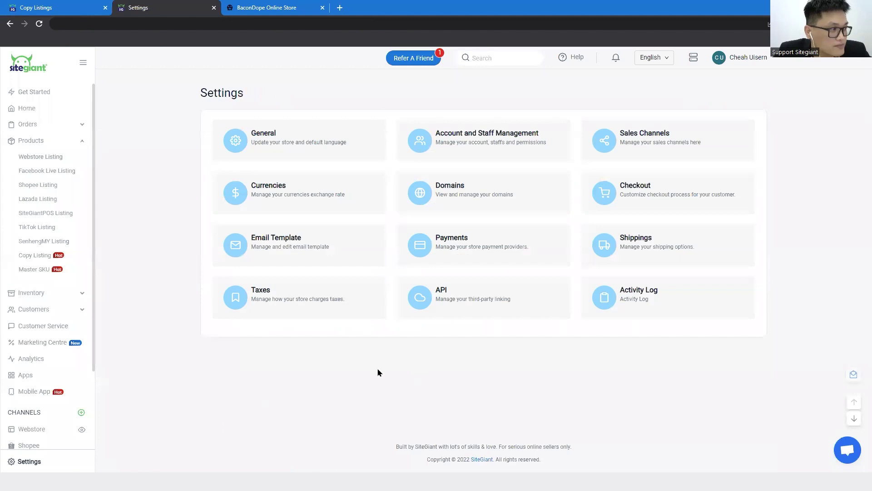
pyautogui.click(38, 462)
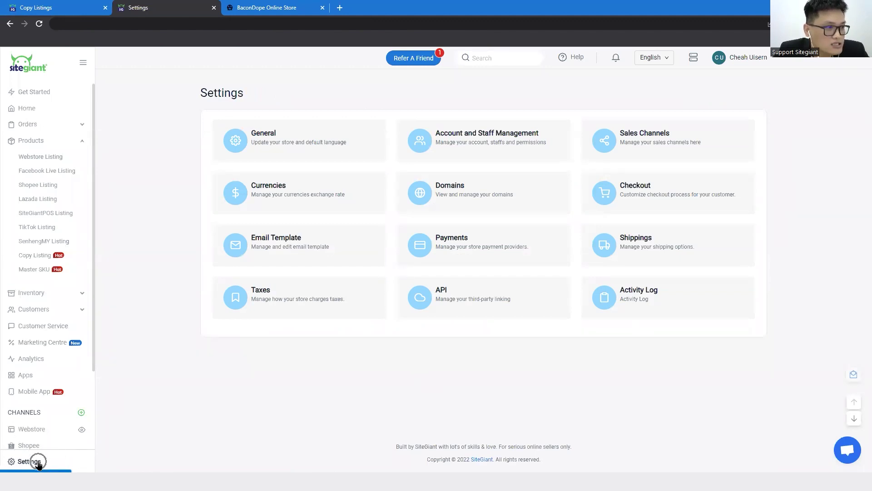
pyautogui.click(638, 245)
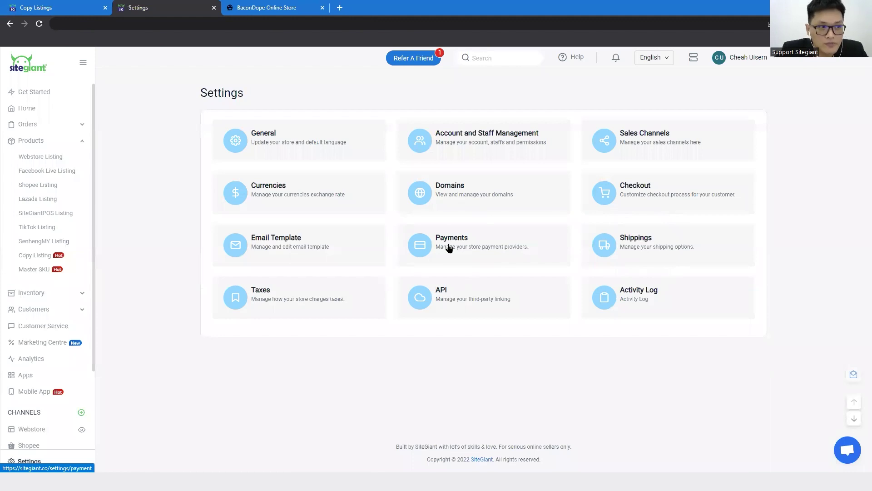
pyautogui.click(655, 248)
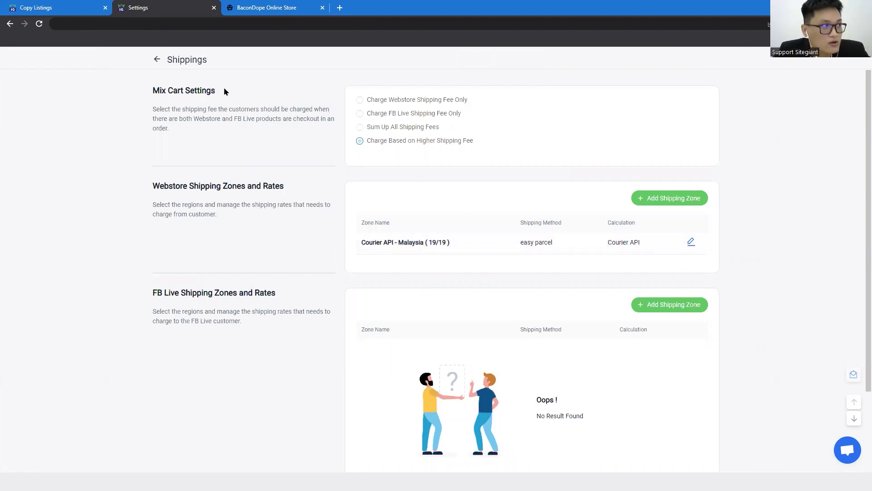
pyautogui.click(686, 201)
pyautogui.click(687, 201)
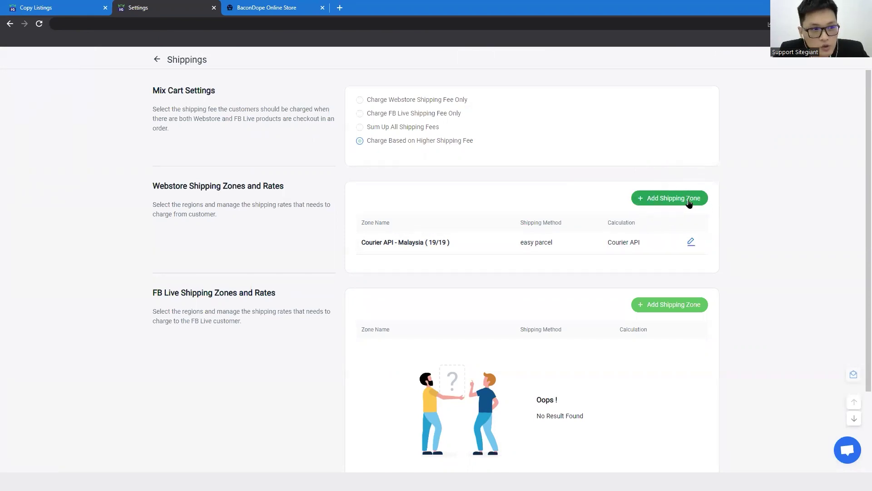
# - Open the "Courier API - Malaysia" webstore shipping zone for editing and examine its country and state coverage
pyautogui.click(691, 243)
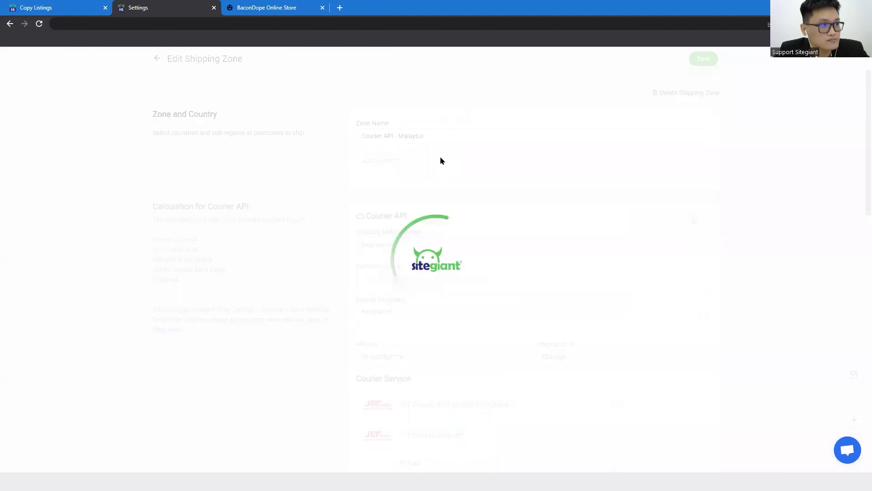
pyautogui.scroll(-2, 478, 120)
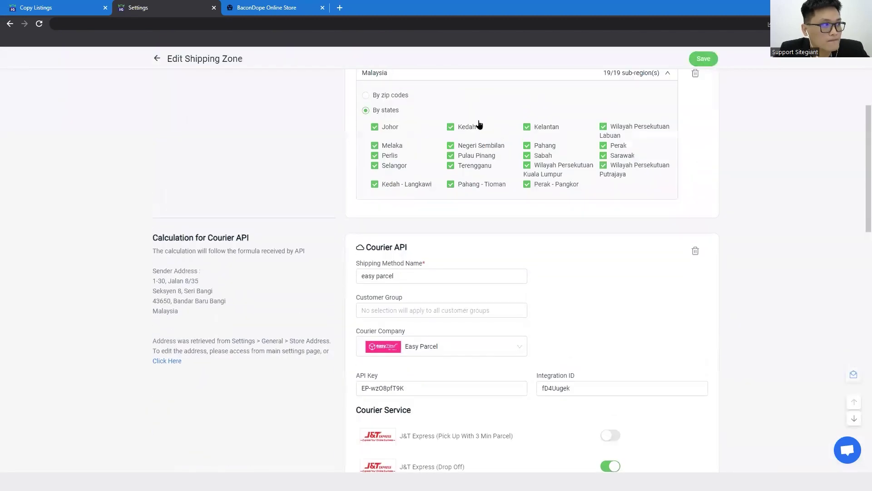
pyautogui.scroll(3, 478, 123)
pyautogui.click(441, 163)
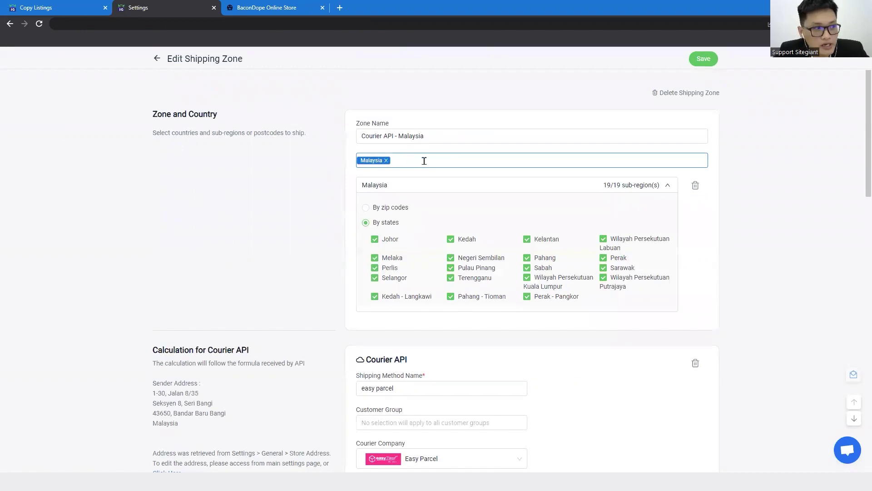
pyautogui.scroll(-1, 430, 163)
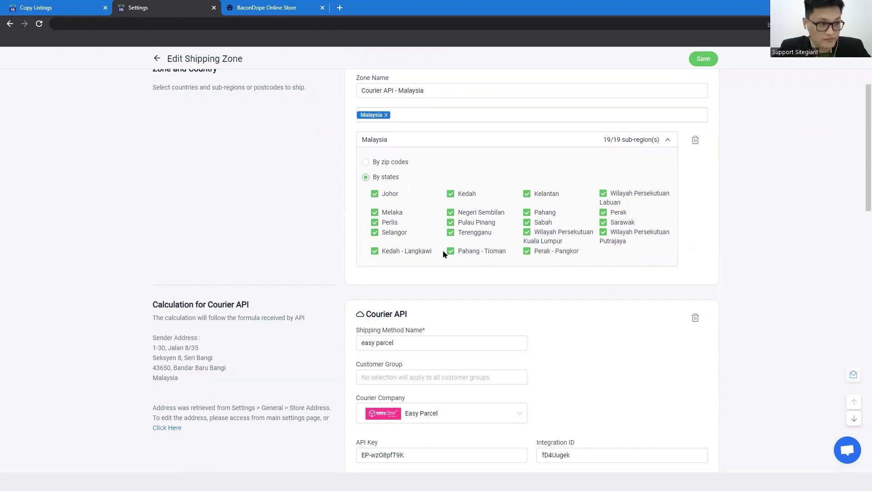
pyautogui.scroll(-2, 575, 148)
pyautogui.scroll(-1, 571, 152)
# - Examine the Courier API's shipping method name and available courier companies, keeping Easy Parcel selected
pyautogui.moveTo(394, 207); pyautogui.dragTo(339, 211)
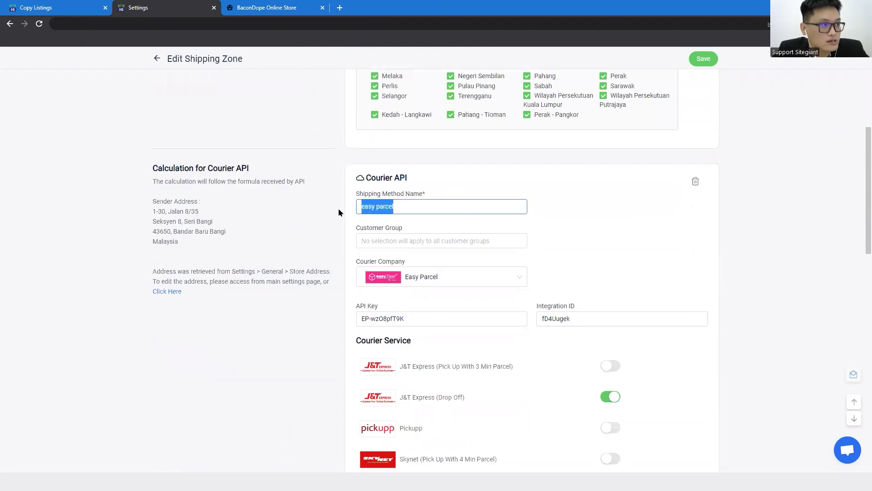
pyautogui.click(412, 205)
pyautogui.moveTo(413, 205); pyautogui.dragTo(356, 213)
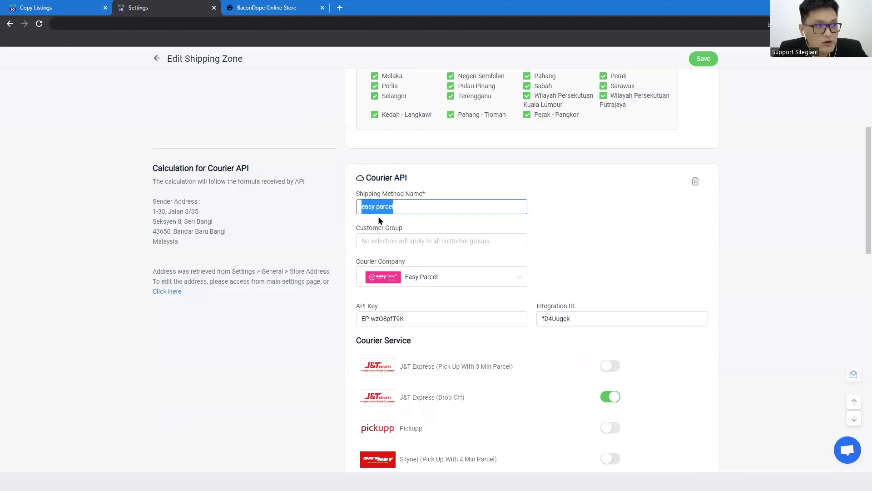
pyautogui.click(404, 208)
pyautogui.moveTo(403, 206); pyautogui.dragTo(331, 215)
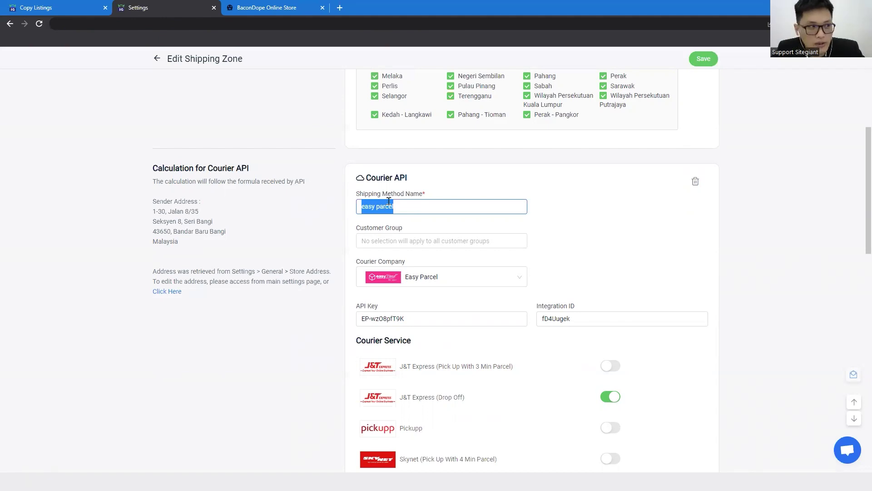
pyautogui.click(476, 275)
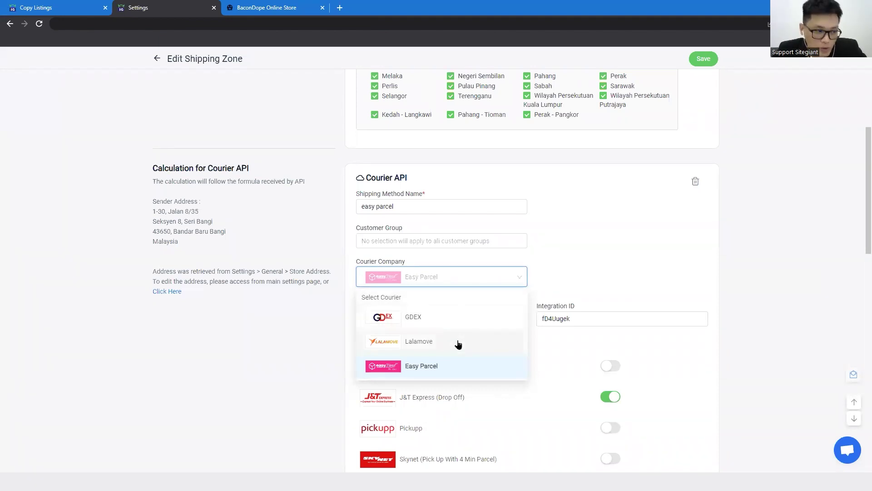
pyautogui.click(462, 368)
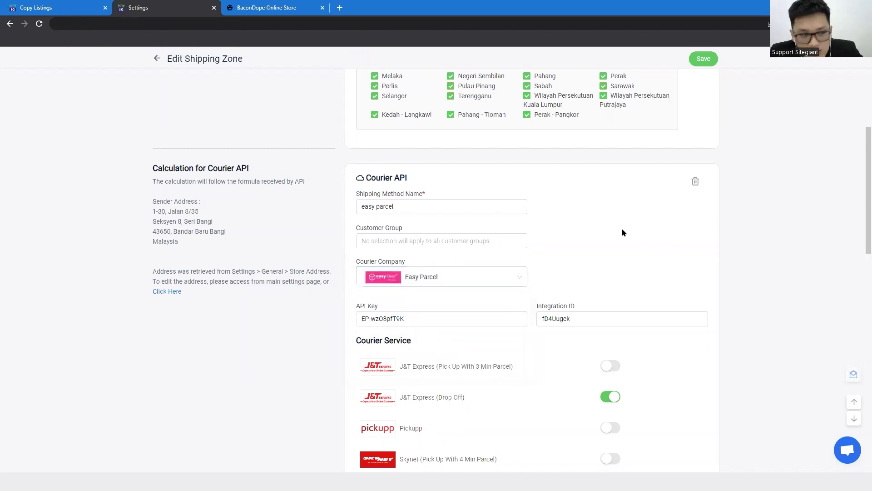
# - Examine the API key and integration ID fields of the Easy Parcel courier setup
pyautogui.scroll(-1, 623, 232)
pyautogui.click(414, 276)
pyautogui.moveTo(414, 277); pyautogui.dragTo(354, 275)
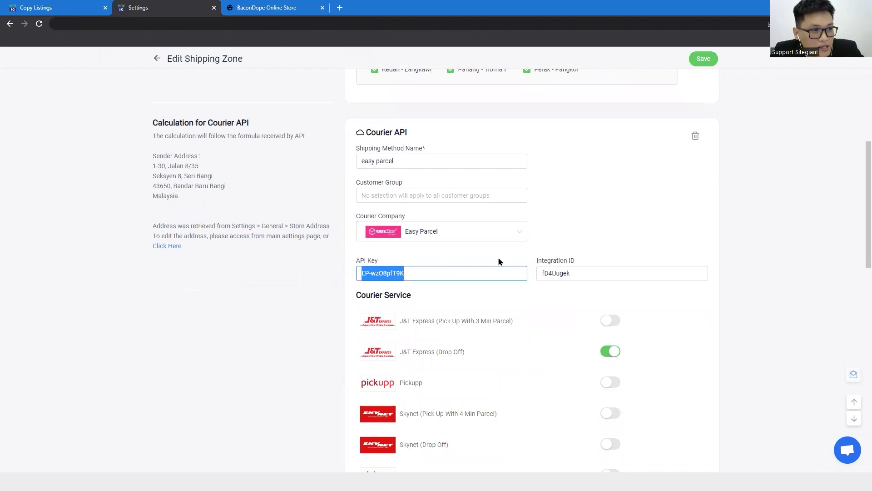
pyautogui.moveTo(583, 273); pyautogui.dragTo(585, 252)
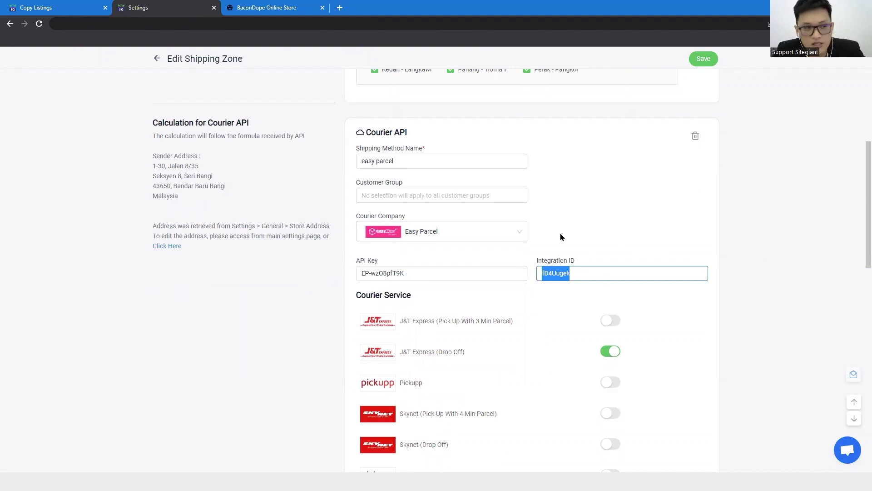
# - Examine the courier services offered through Easy Parcel, which ones are enabled, and the handling fee options
pyautogui.scroll(-2, 715, 253)
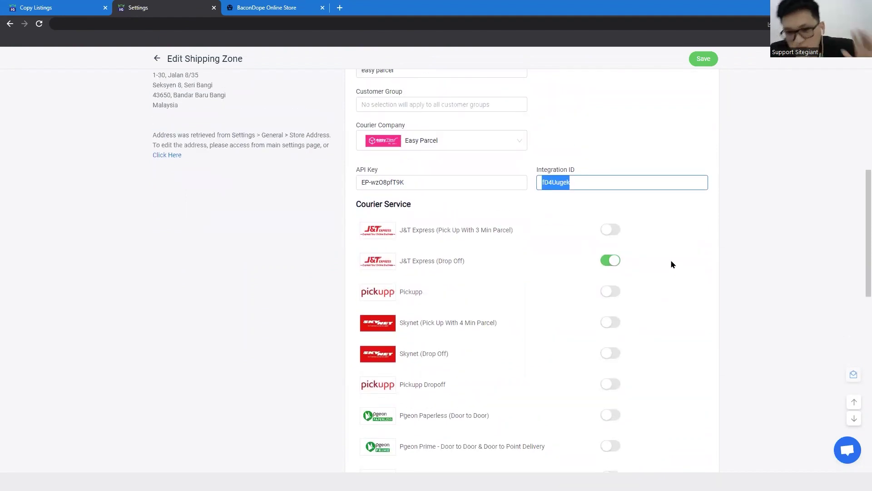
pyautogui.scroll(-2, 649, 268)
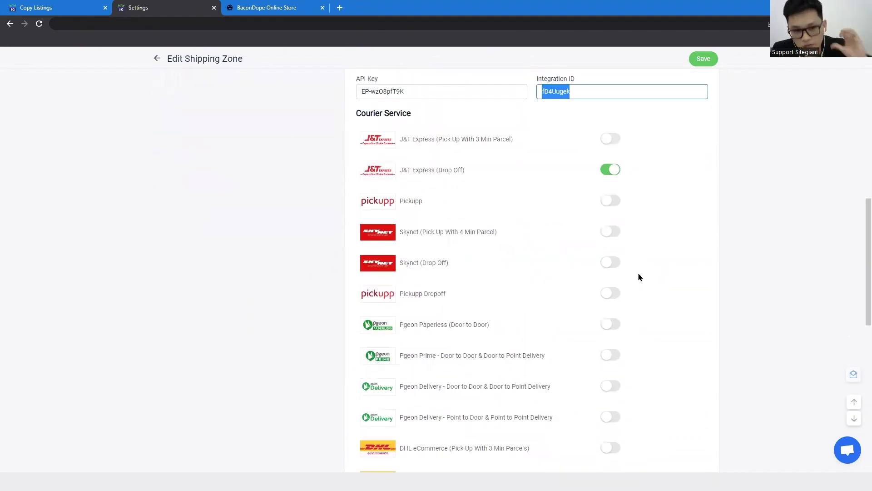
pyautogui.scroll(-4, 631, 272)
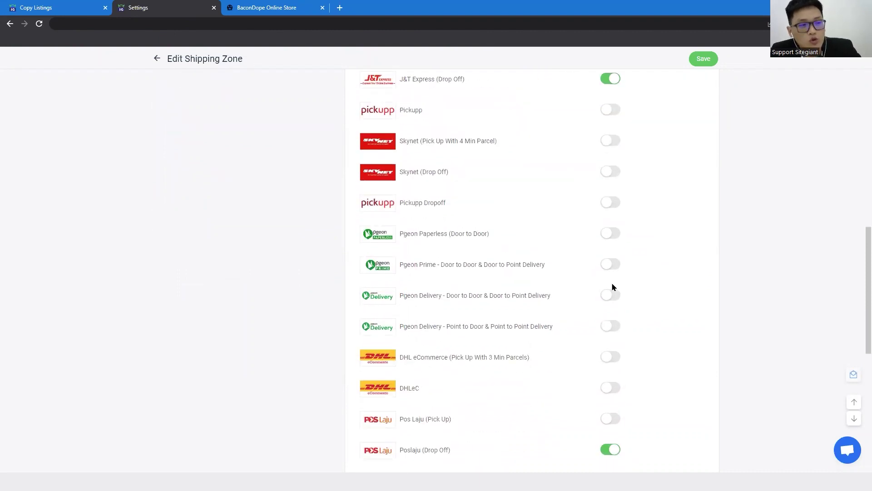
pyautogui.scroll(-2, 604, 276)
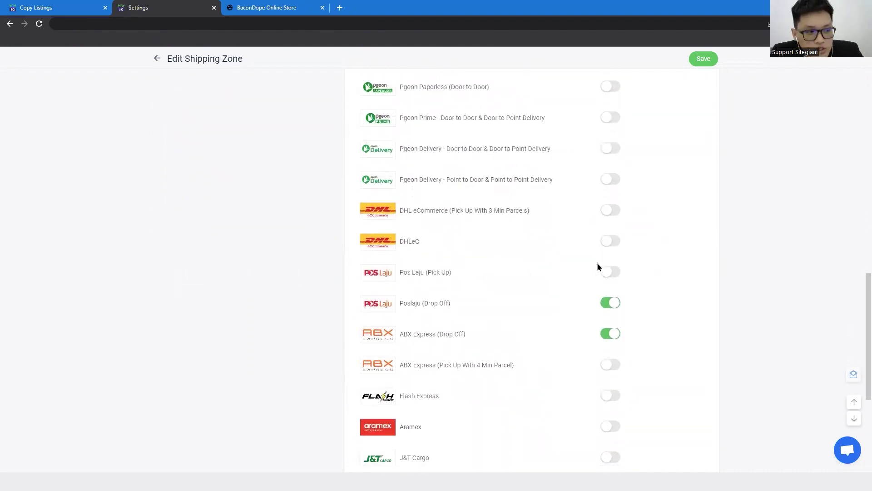
pyautogui.scroll(1, 625, 313)
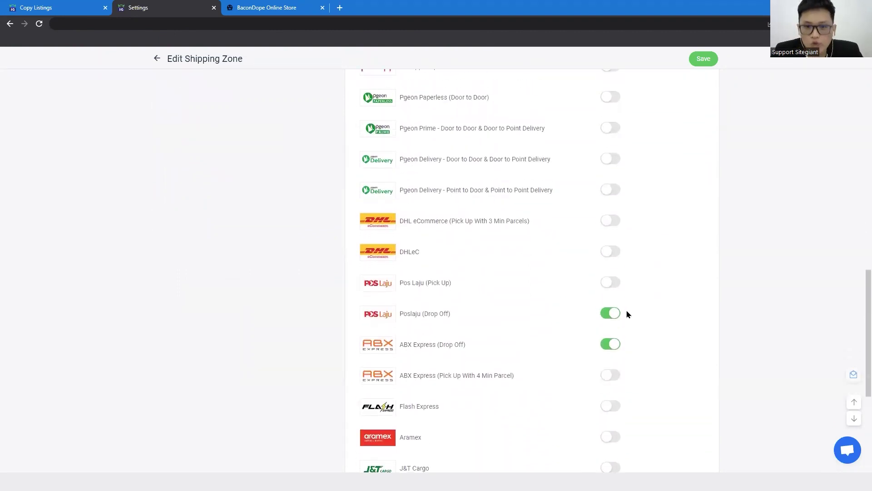
pyautogui.scroll(6, 629, 313)
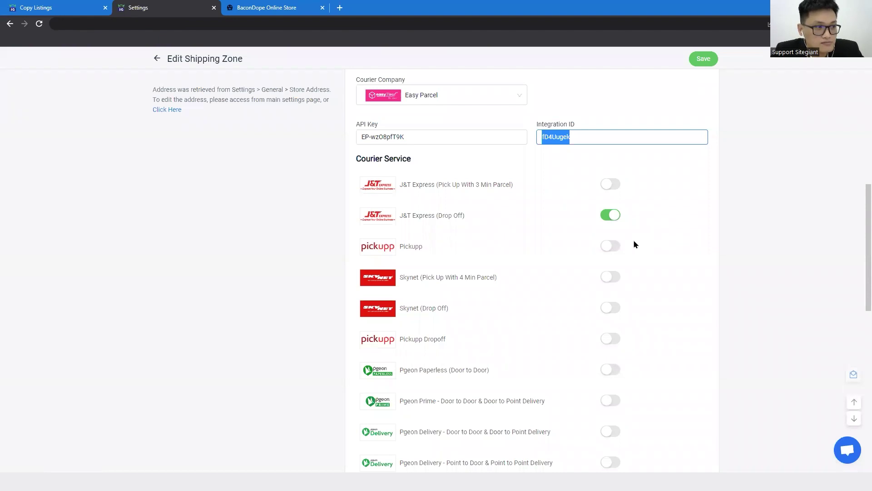
pyautogui.scroll(-9, 616, 235)
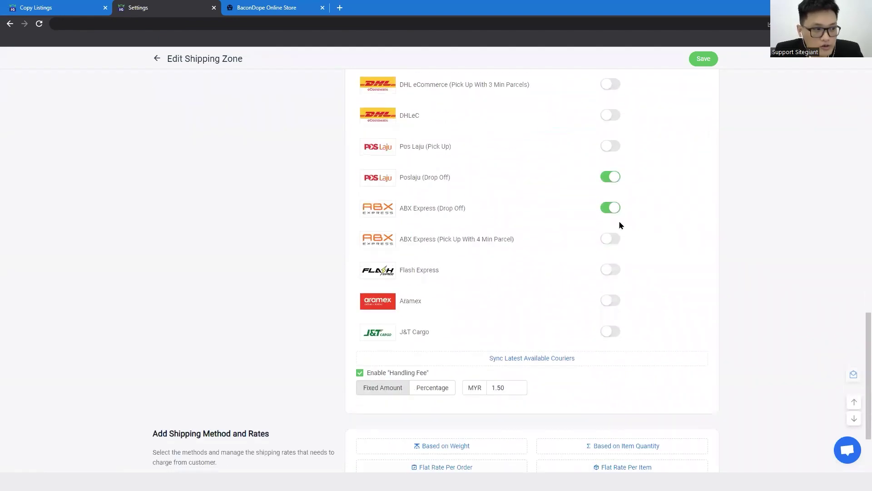
pyautogui.scroll(-2, 632, 223)
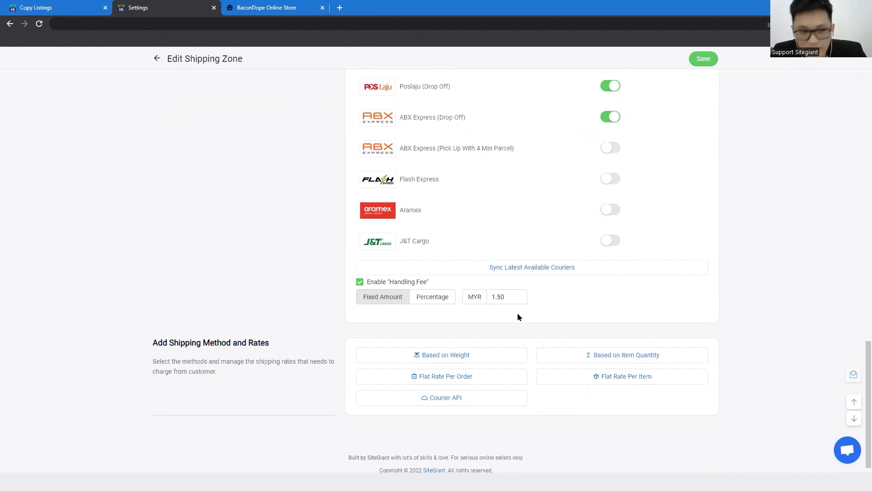
# - Save the Courier API shipping zone and return to the main settings overview
pyautogui.scroll(10, 686, 308)
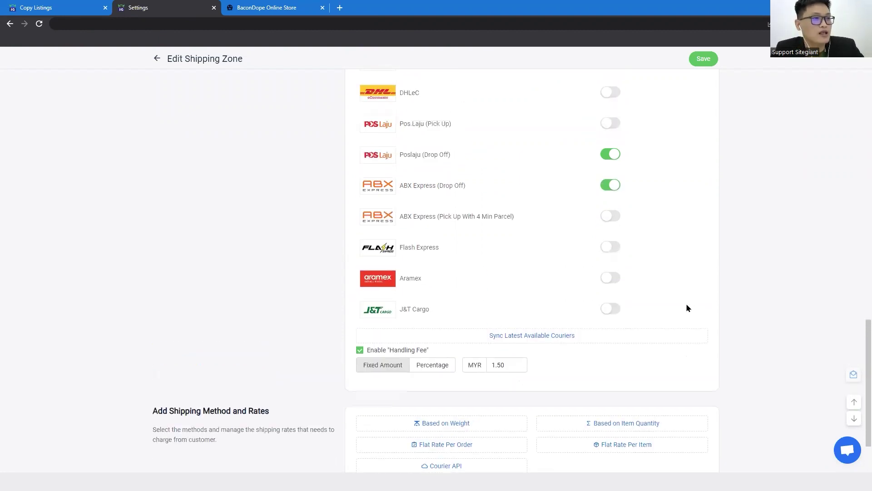
pyautogui.click(704, 60)
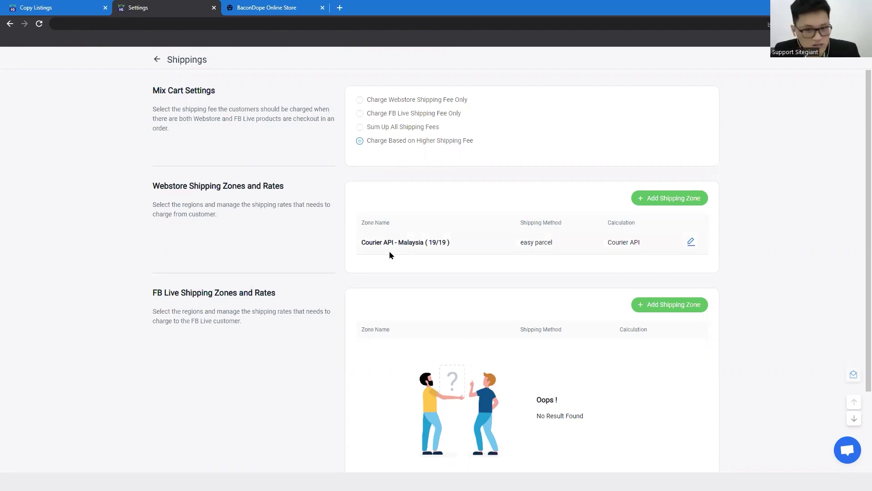
pyautogui.click(208, 63)
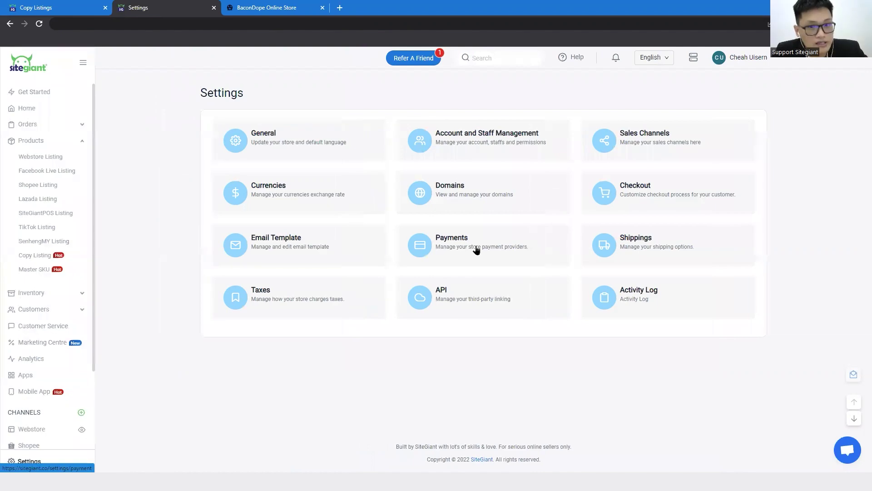
# - Switch to the PowerPoint presentation, advance to the "SiteGiant Webstore - Payment" slide and return to Chrome
pyautogui.hotkey('alt', 'Tab')
pyautogui.press('Right')
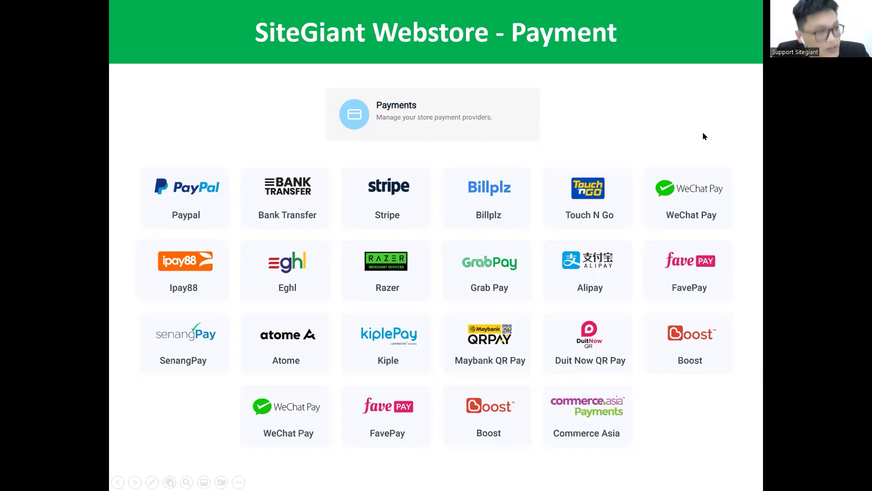
pyautogui.hotkey('alt', 'Tab')
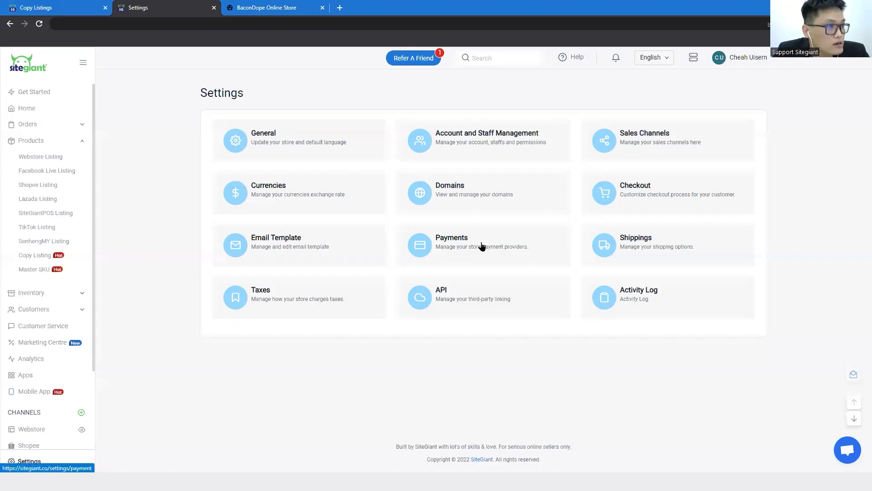
# - Open the store's Atome payment method for editing and examine its API key and password fields
pyautogui.click(473, 257)
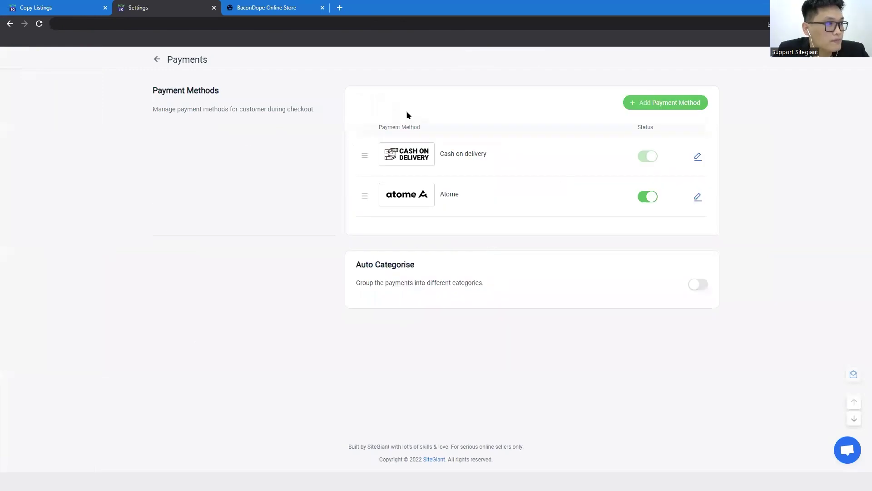
pyautogui.click(699, 199)
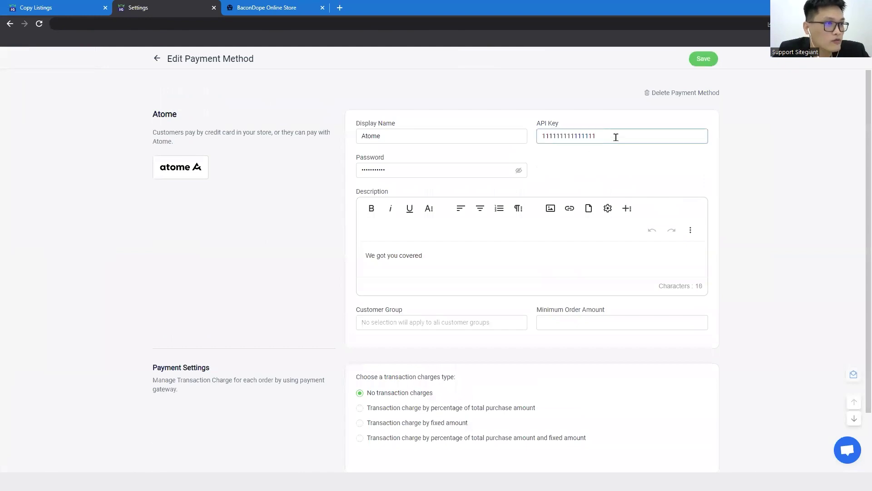
pyautogui.moveTo(615, 135); pyautogui.dragTo(490, 129)
pyautogui.click(409, 169)
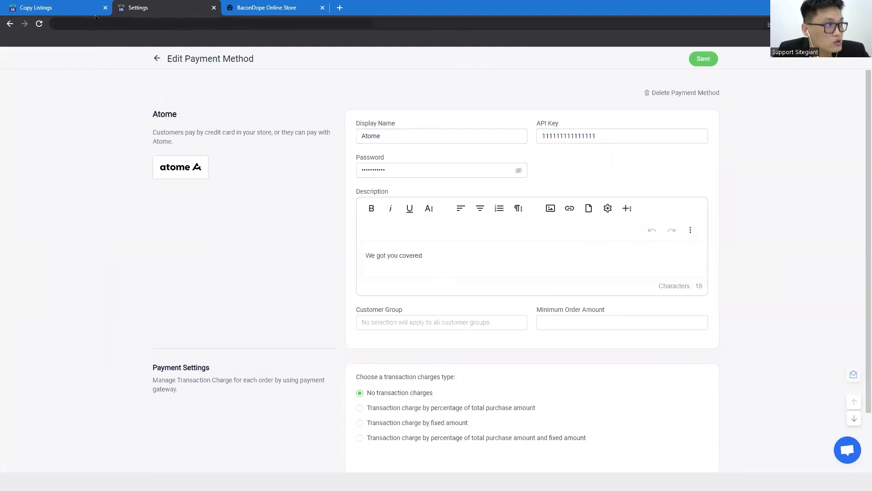
# - Look over the BaconDope Online Store homepage and open its All Products page
pyautogui.click(275, 8)
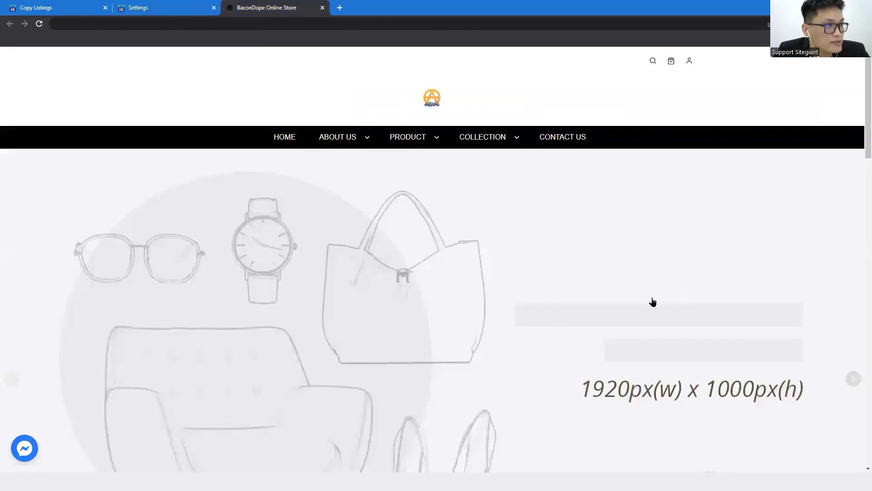
pyautogui.scroll(-7, 653, 302)
pyautogui.scroll(7, 737, 288)
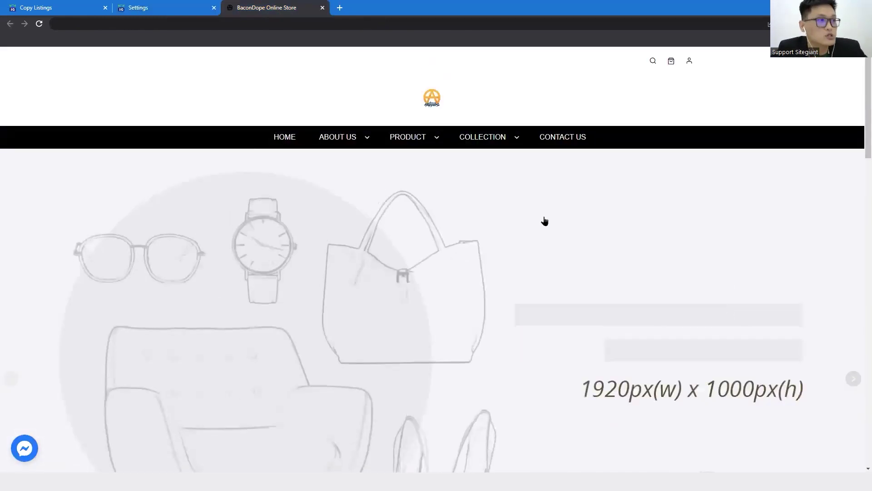
pyautogui.scroll(-10, 525, 250)
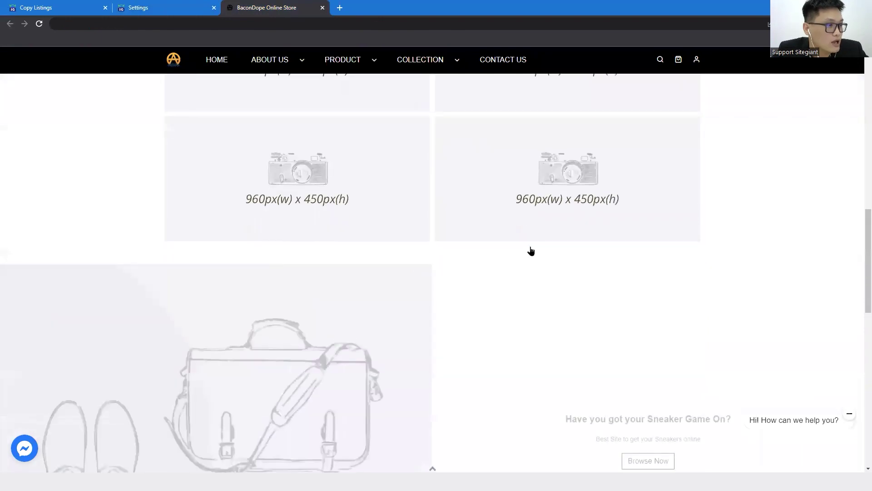
pyautogui.scroll(10, 530, 252)
pyautogui.scroll(-1, 402, 131)
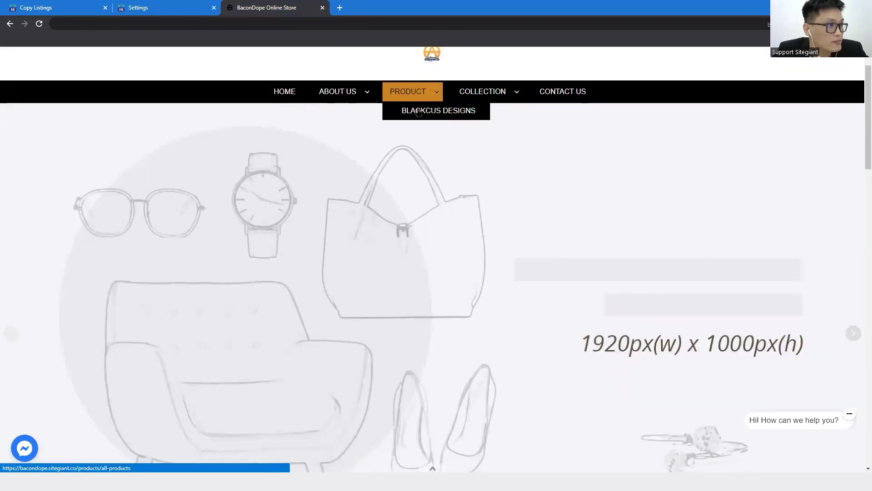
pyautogui.click(419, 112)
pyautogui.scroll(-2, 794, 255)
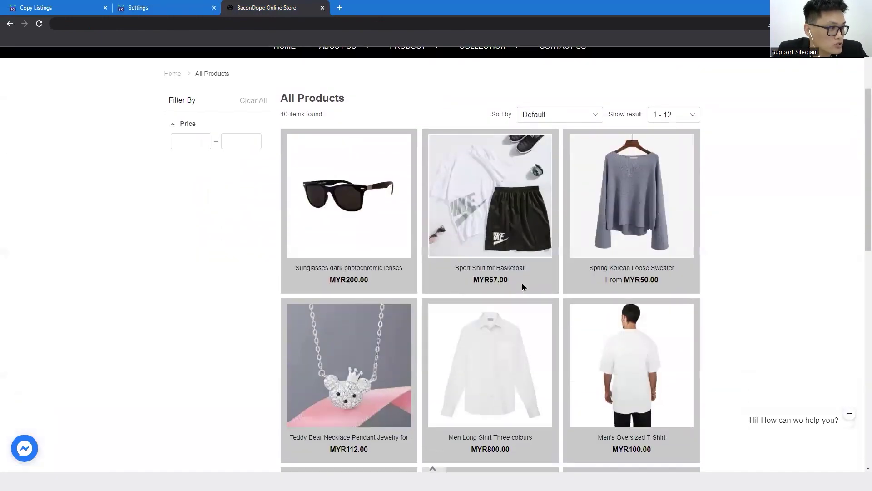
# - Buy one "Sunglasses dark photochromic lenses" and proceed from the cart to checkout
pyautogui.click(352, 199)
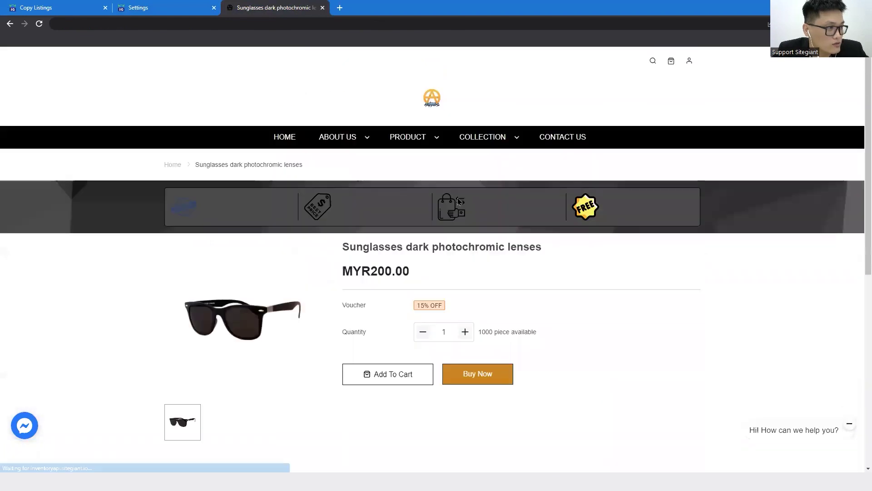
pyautogui.scroll(-2, 477, 277)
pyautogui.click(483, 284)
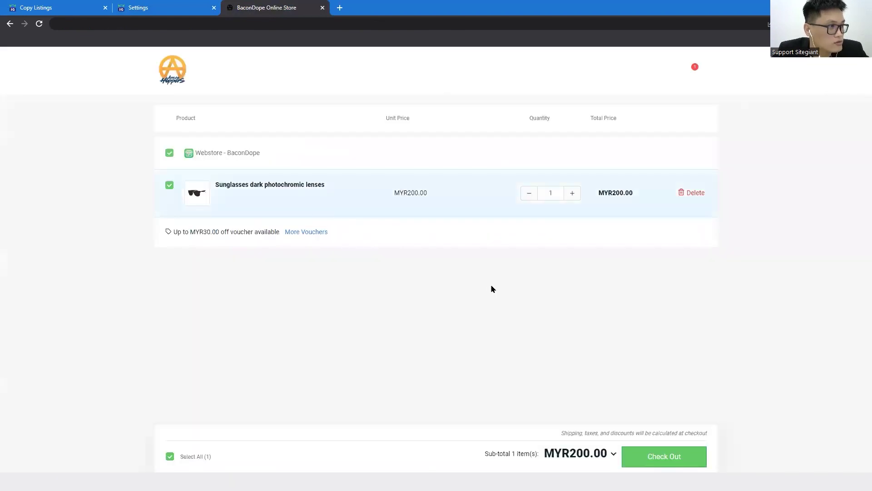
pyautogui.click(657, 464)
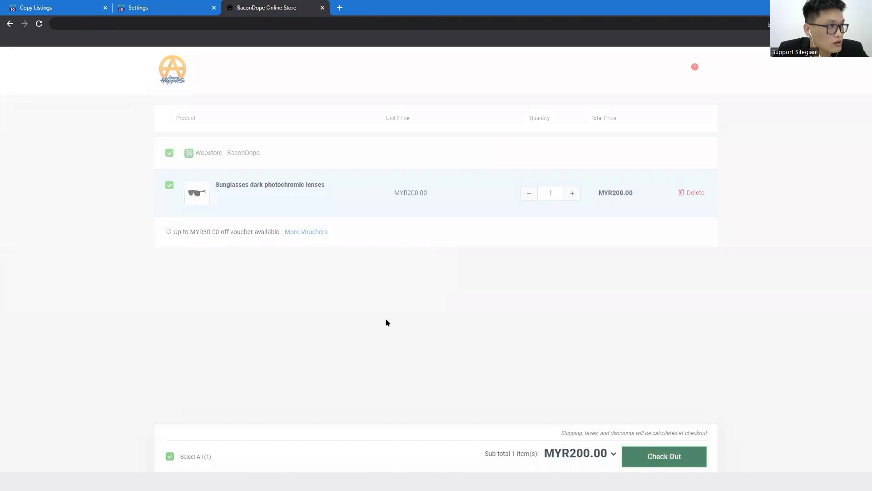
# - Continue as a guest and fill in the shipping address's contact details and street lines, with Malaysia as country
pyautogui.click(208, 161)
pyautogui.click(362, 187)
pyautogui.click(366, 293)
pyautogui.click(354, 301)
pyautogui.write('malay')
pyautogui.click(336, 319)
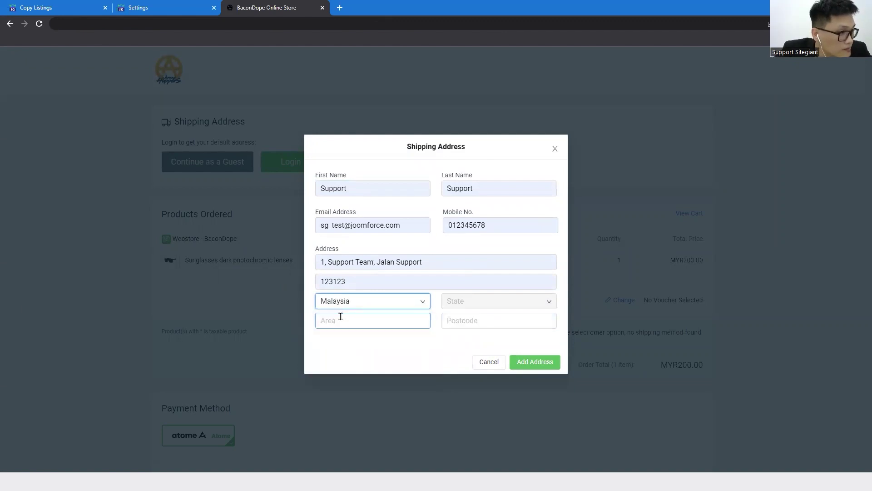
# - Set the shipping address's state to Kedah, fill in its area and postcode, and add the address
pyautogui.click(479, 301)
pyautogui.click(485, 335)
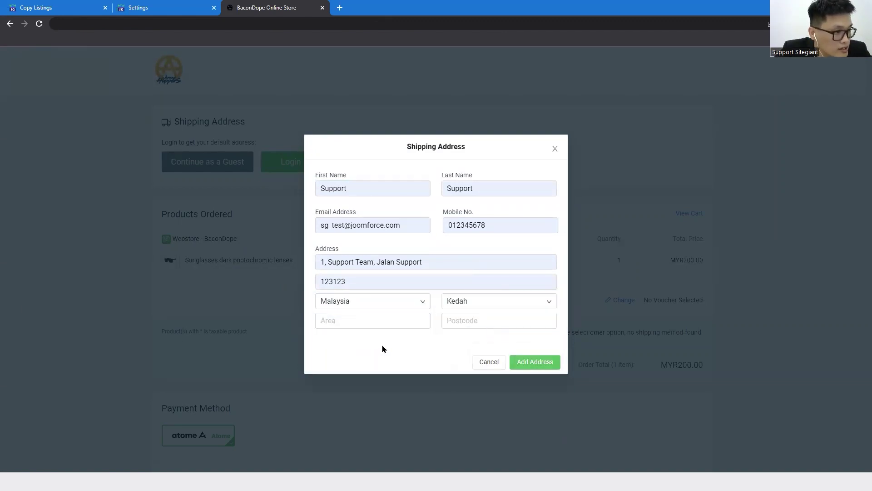
pyautogui.click(354, 323)
pyautogui.click(400, 275)
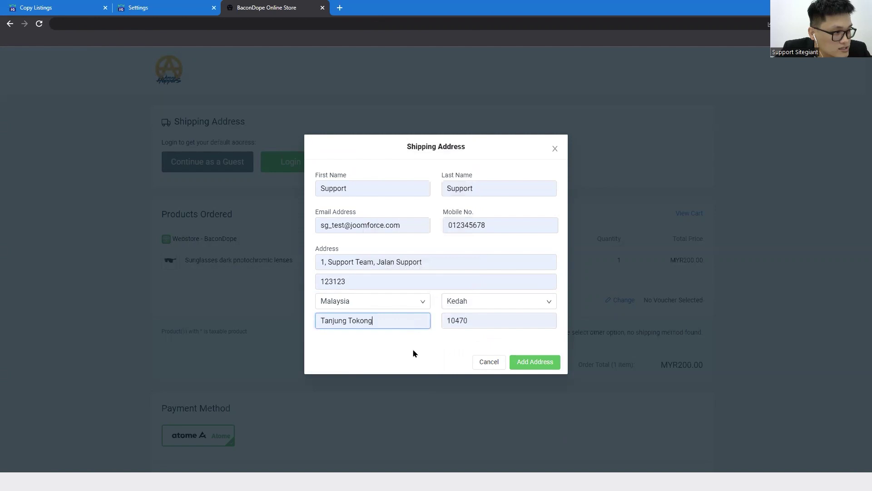
pyautogui.click(535, 362)
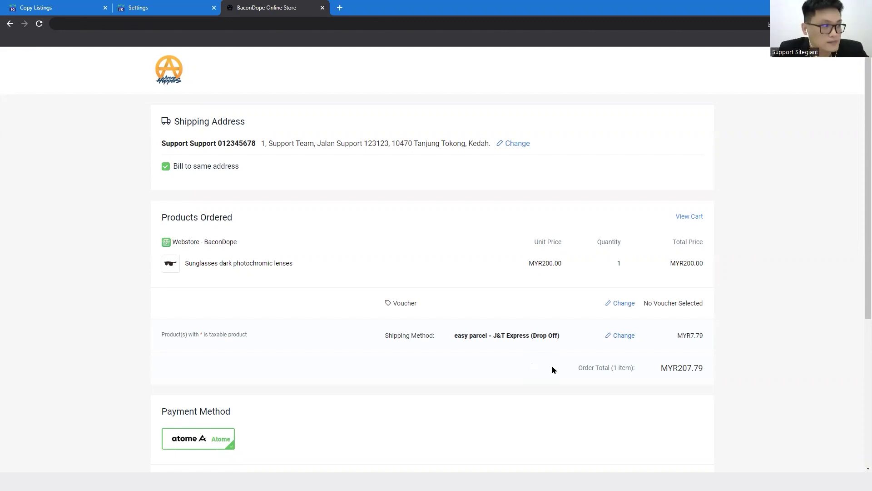
# - Examine the order's available shipping methods and Atome payment details, and return to the PowerPoint presentation
pyautogui.scroll(-1, 511, 222)
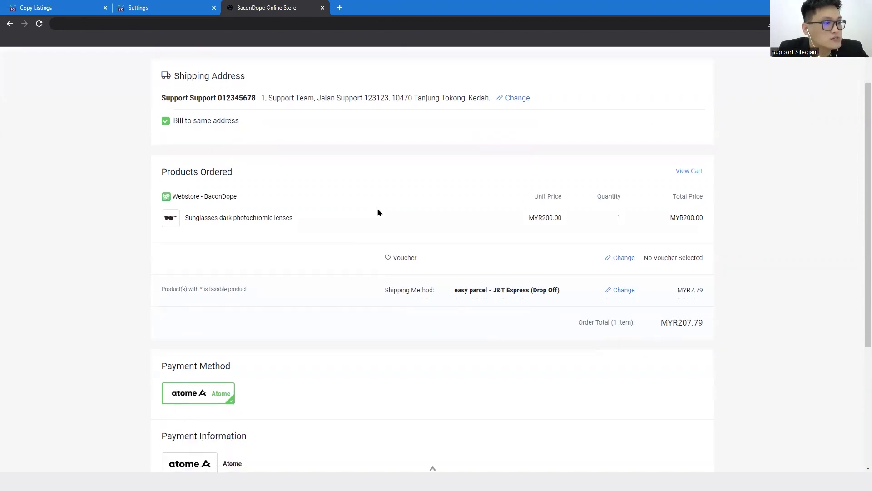
pyautogui.click(620, 289)
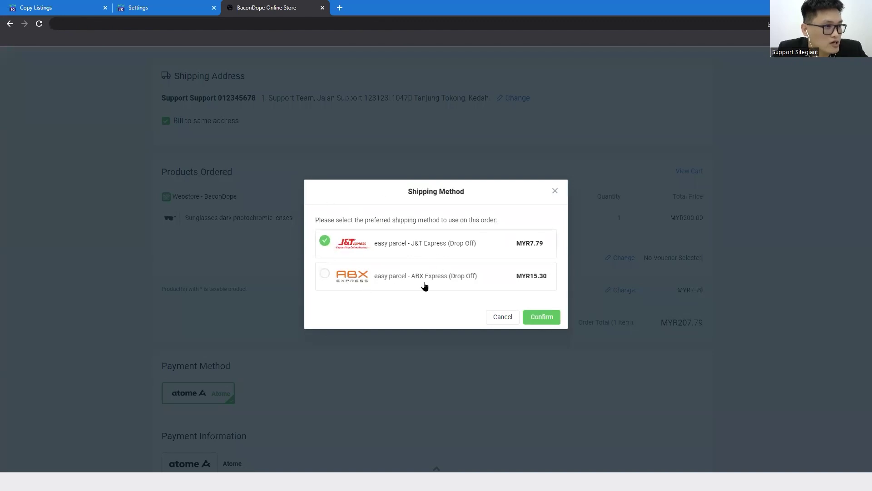
pyautogui.click(557, 192)
pyautogui.scroll(-2, 565, 187)
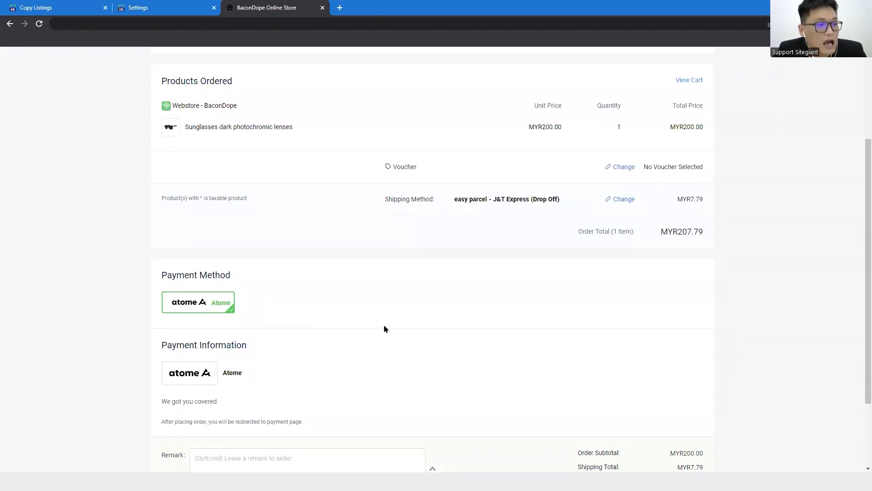
pyautogui.scroll(-2, 409, 324)
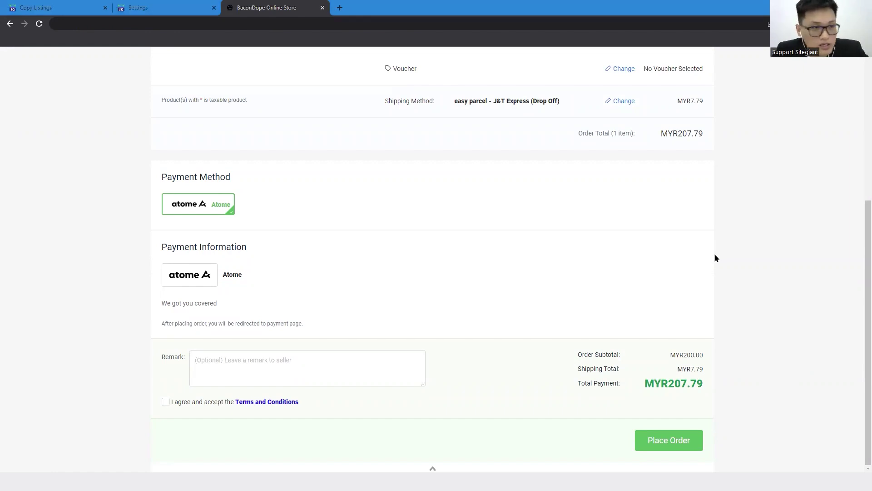
pyautogui.hotkey('alt', 'Tab')
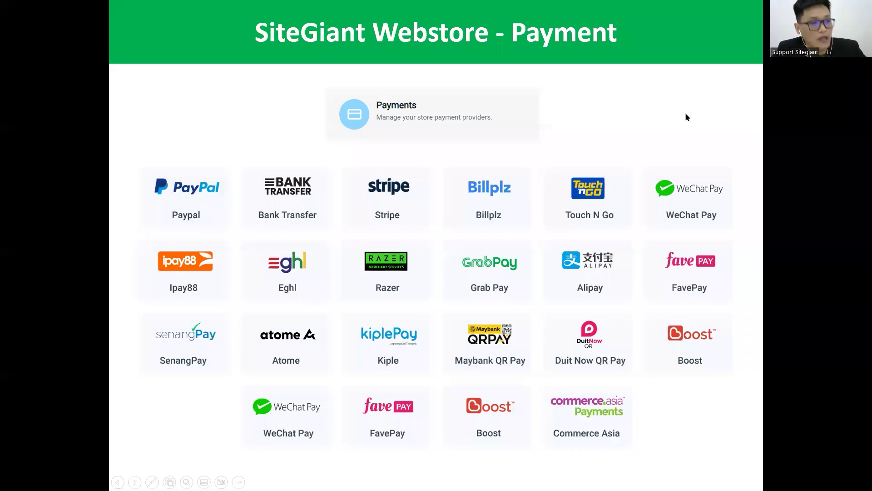
# - Advance the slideshow from the payment providers through the Pages, Blog Post, Menu Management and Themes cards, and switch to the browser
pyautogui.press('Right')
pyautogui.press('Right')
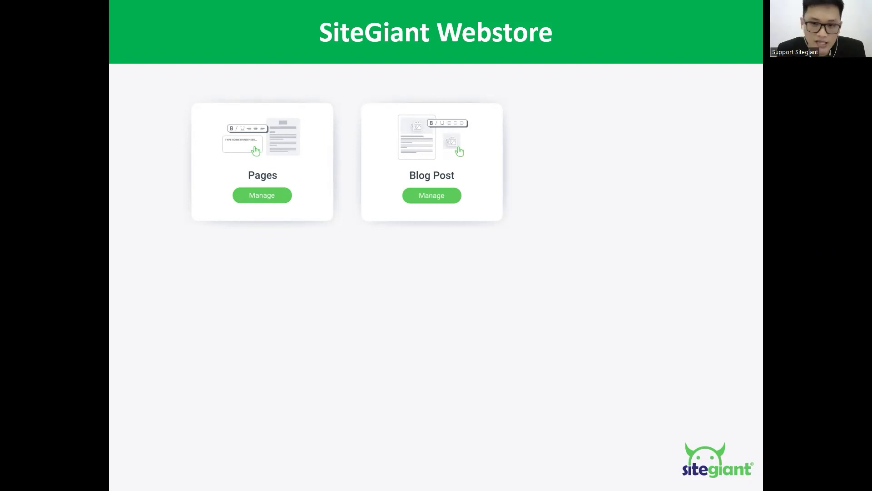
pyautogui.click(589, 317)
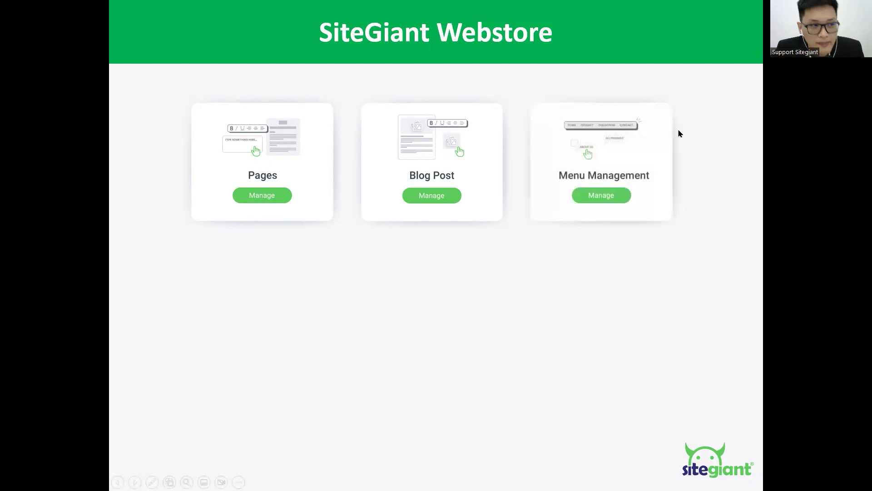
pyautogui.click(604, 228)
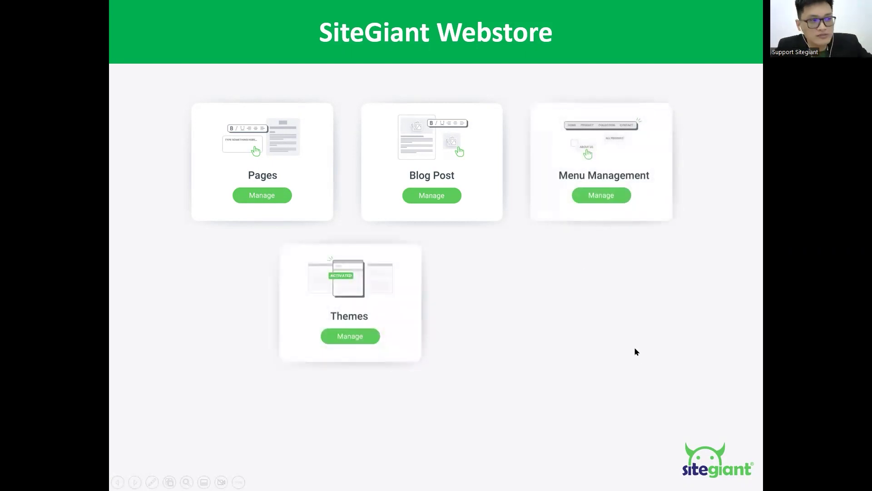
pyautogui.click(579, 365)
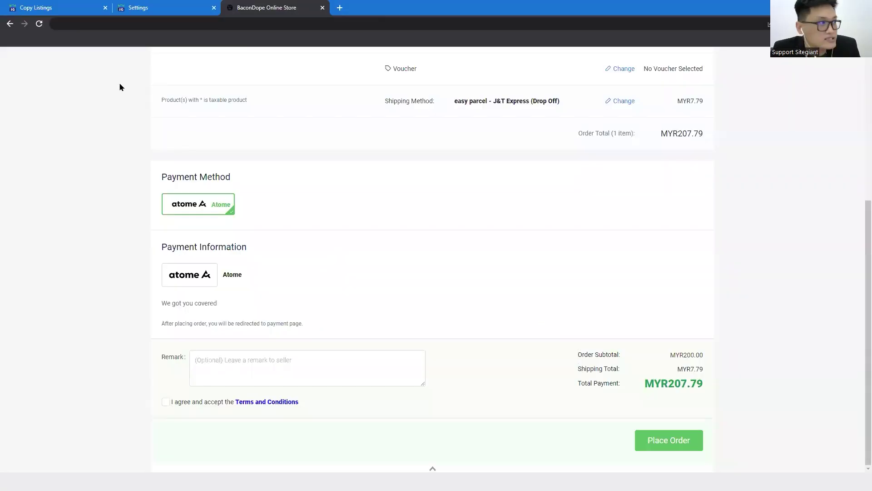
# - Close the bulk copy completion report and open the Webstore channel's management page from the SiteGiant home page
pyautogui.scroll(5, 240, 136)
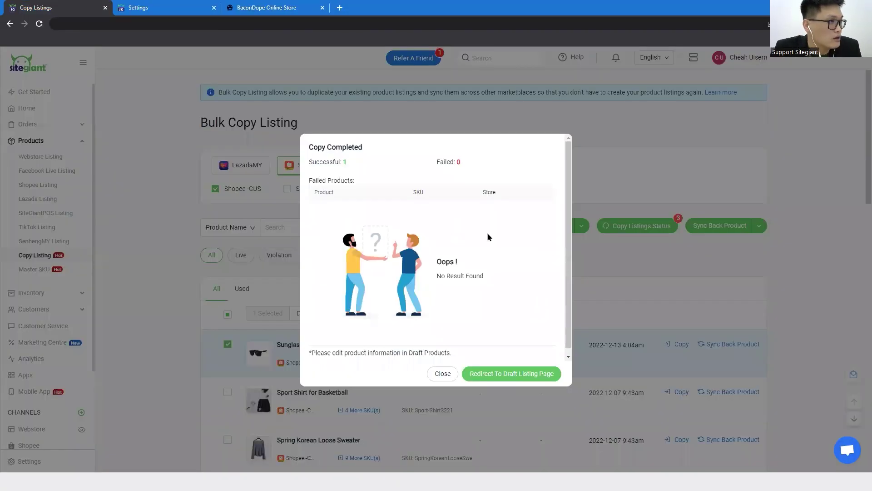
pyautogui.click(447, 374)
pyautogui.click(29, 68)
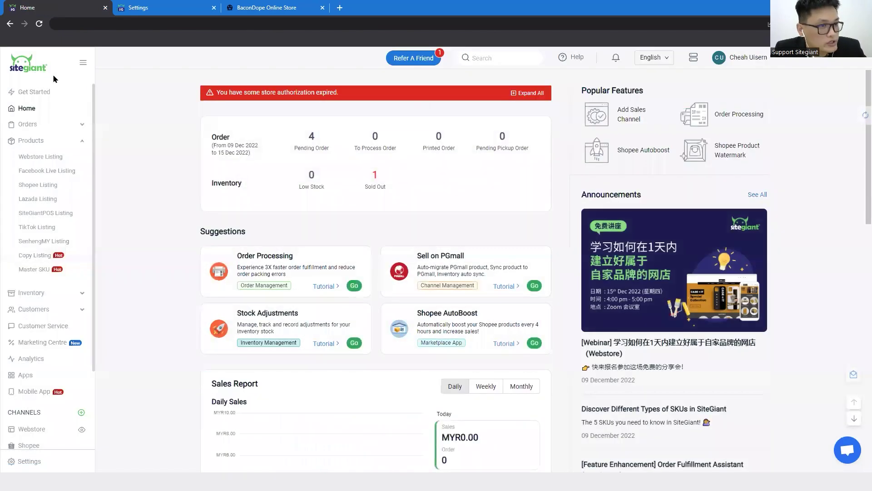
pyautogui.click(41, 432)
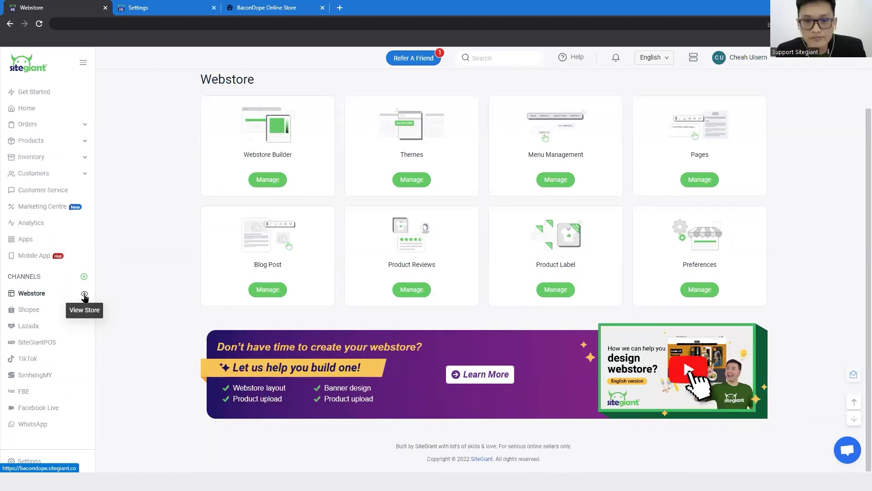
# - View the live BaconDope storefront, return to the Webstore management page and open its Pages list
pyautogui.click(84, 295)
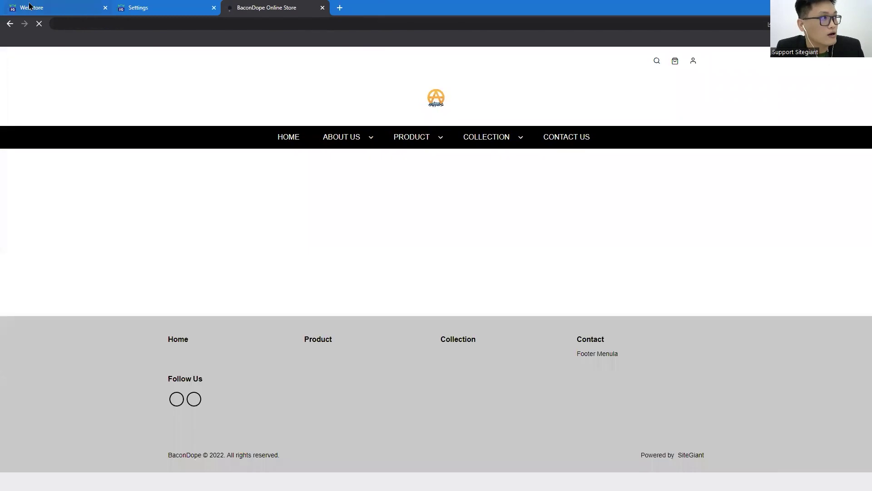
pyautogui.click(29, 5)
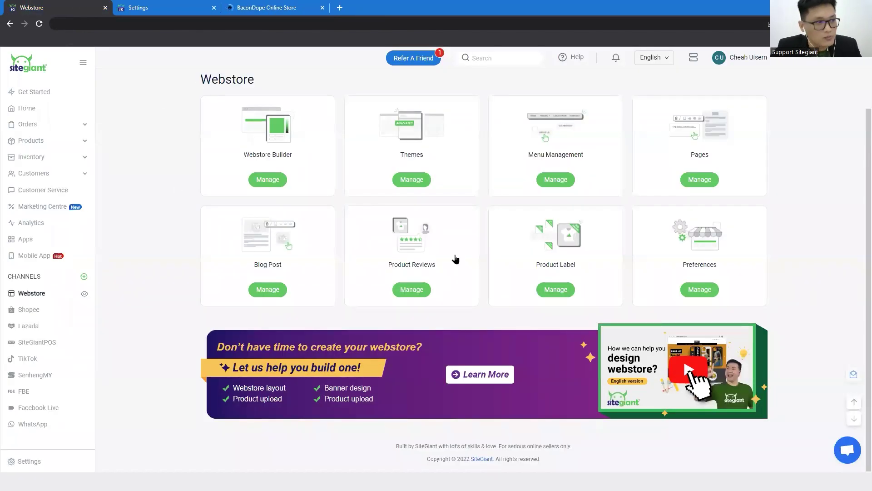
pyautogui.click(715, 125)
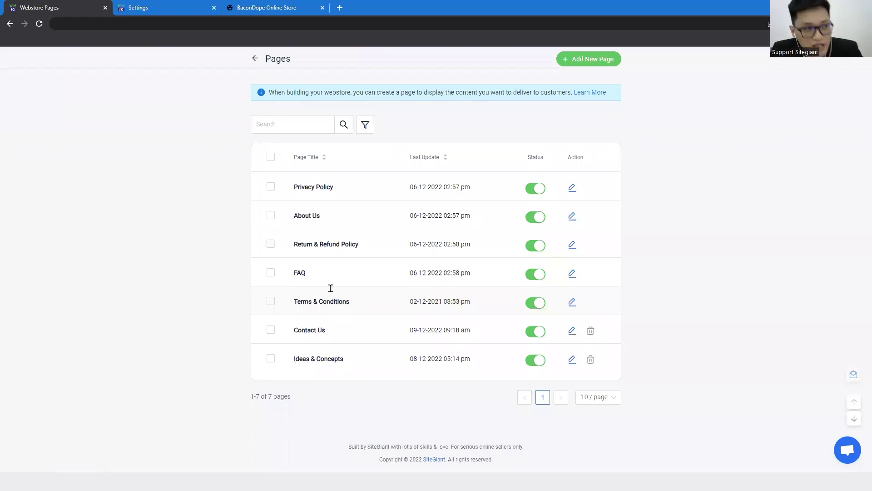
# - Examine the Privacy Policy page's template text, including the collected information section and company name placeholder, and return to the Pages list
pyautogui.click(573, 193)
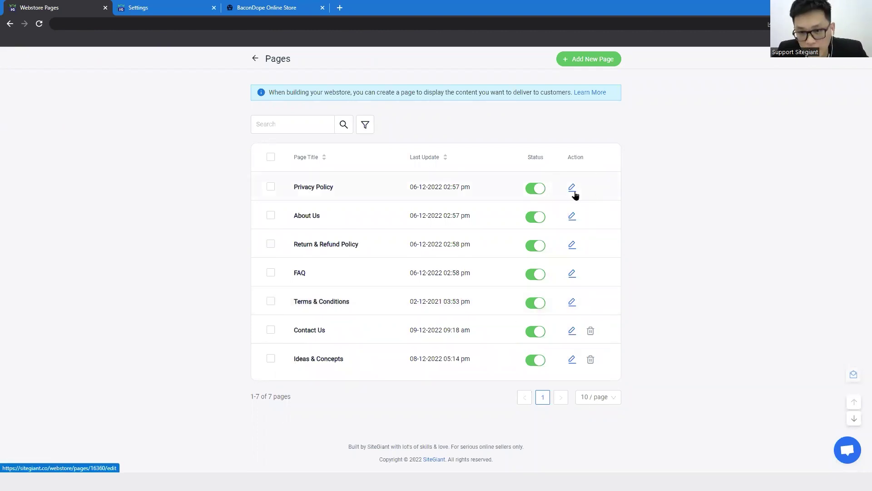
pyautogui.scroll(-4, 577, 199)
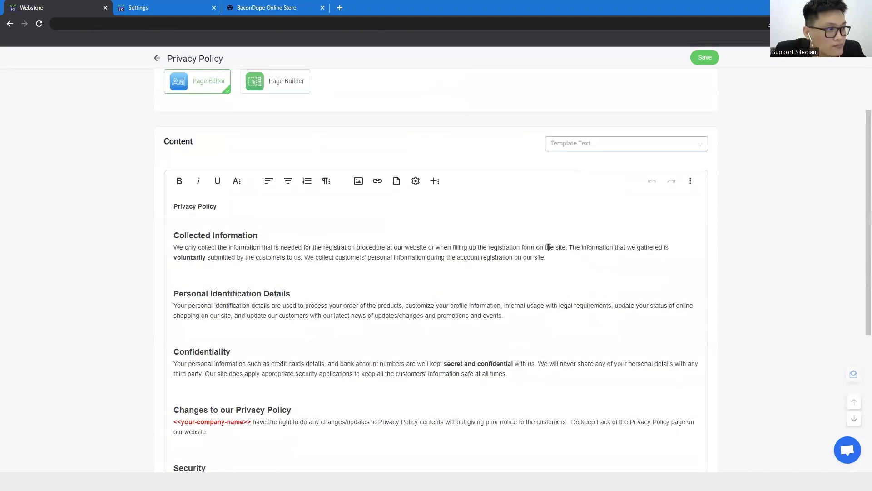
pyautogui.scroll(1, 555, 248)
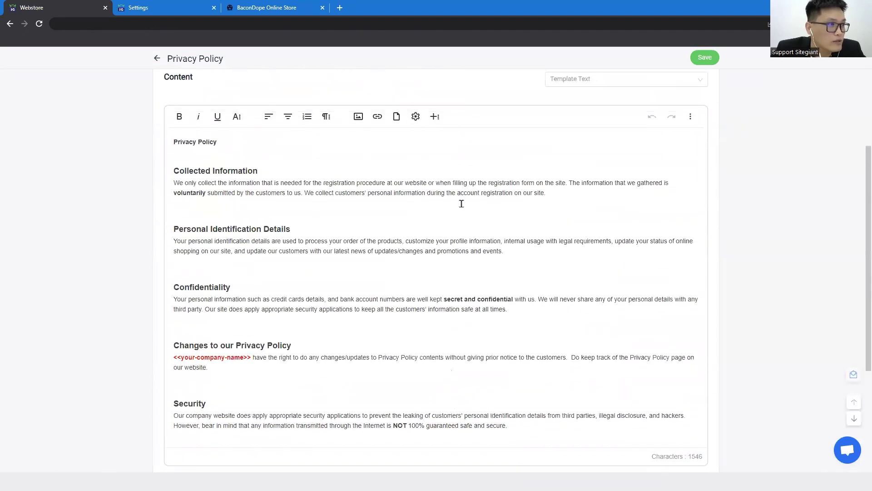
pyautogui.tripleClick(117, 167)
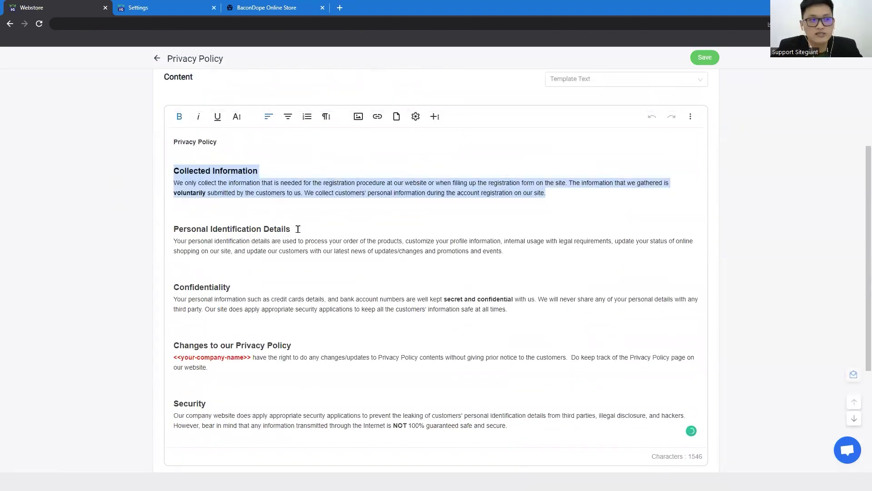
pyautogui.click(569, 209)
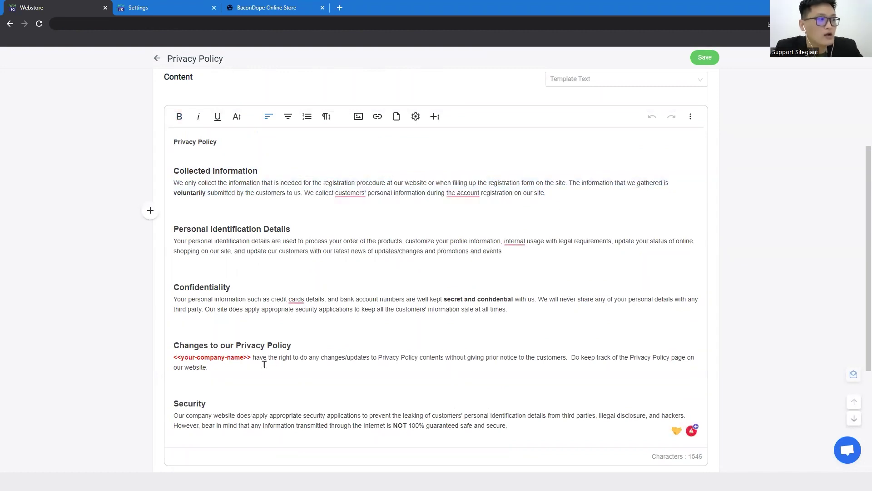
pyautogui.moveTo(252, 357); pyautogui.dragTo(177, 357)
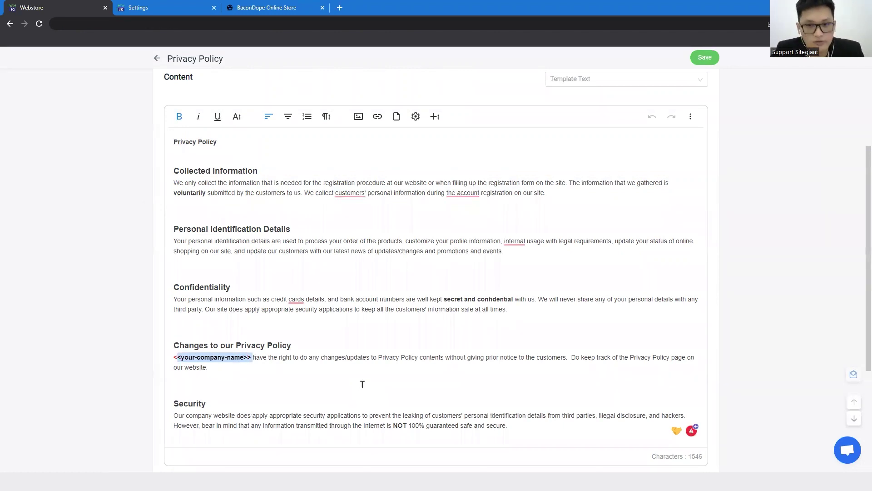
pyautogui.scroll(3, 184, 113)
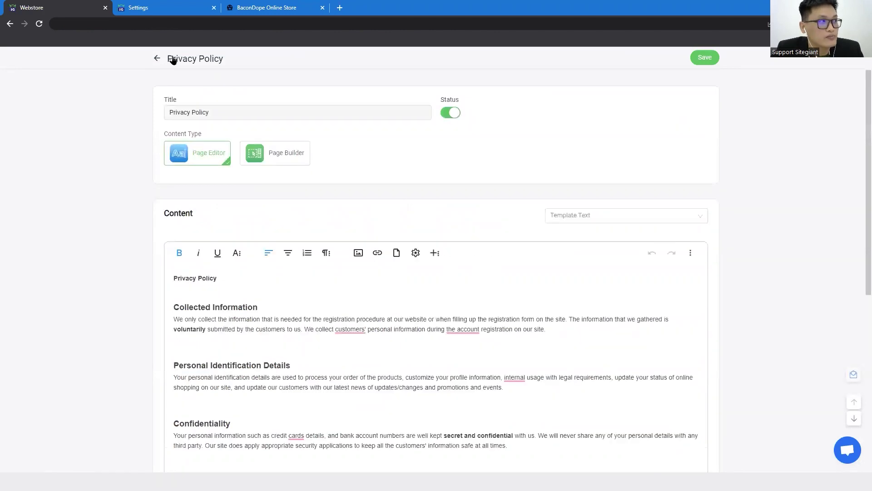
pyautogui.click(173, 60)
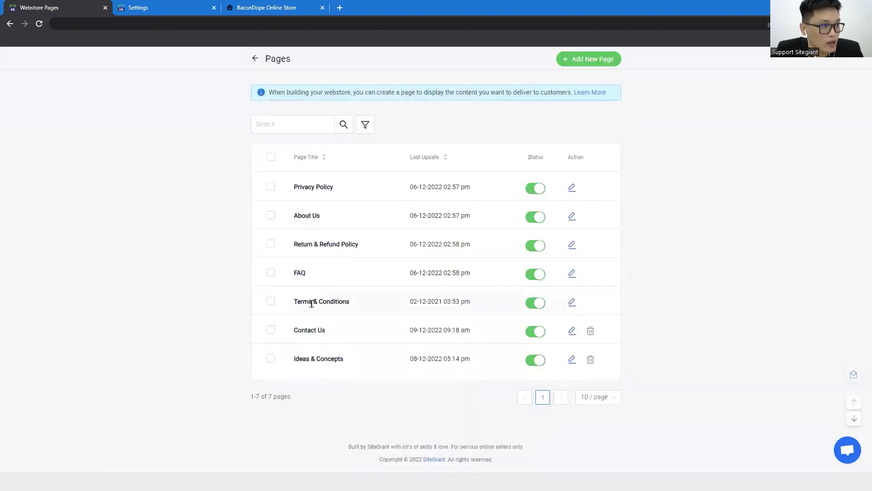
# - Examine the company name and site URL placeholders in the Terms & Conditions page and return to the Pages list
pyautogui.click(572, 302)
pyautogui.scroll(-1, 442, 224)
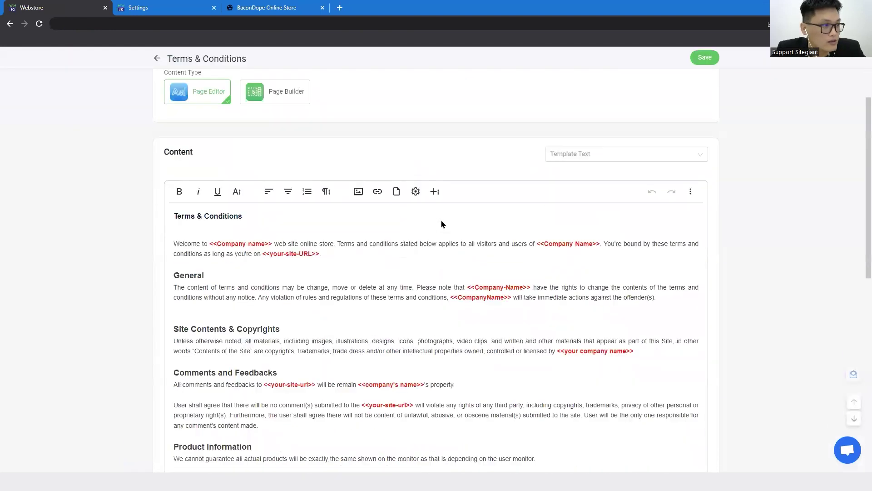
pyautogui.scroll(-2, 441, 225)
pyautogui.moveTo(273, 169); pyautogui.dragTo(209, 169)
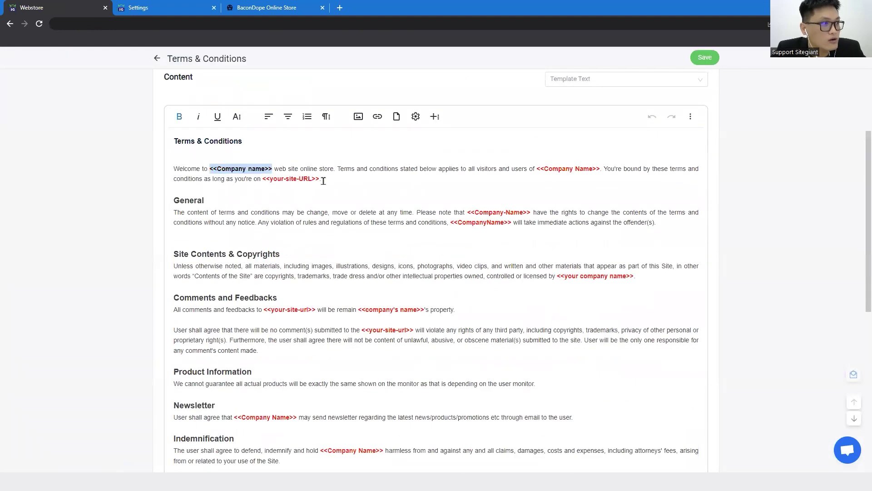
pyautogui.moveTo(324, 181); pyautogui.dragTo(273, 180)
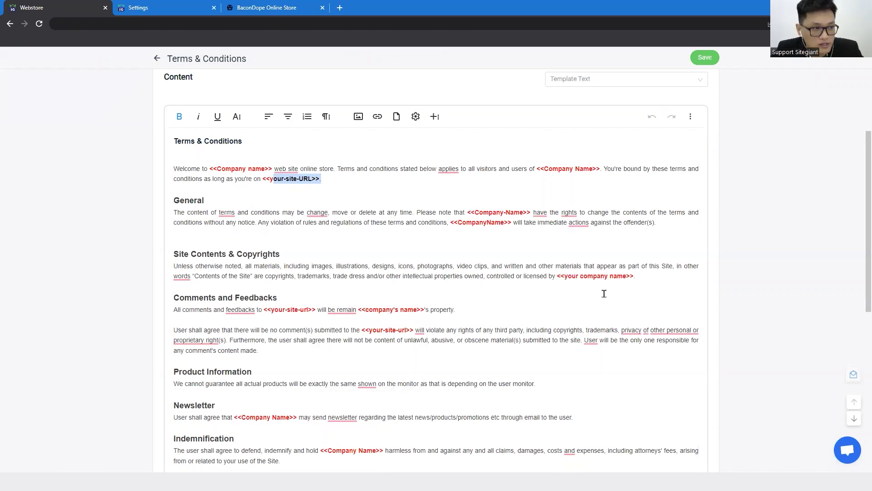
pyautogui.scroll(3, 616, 299)
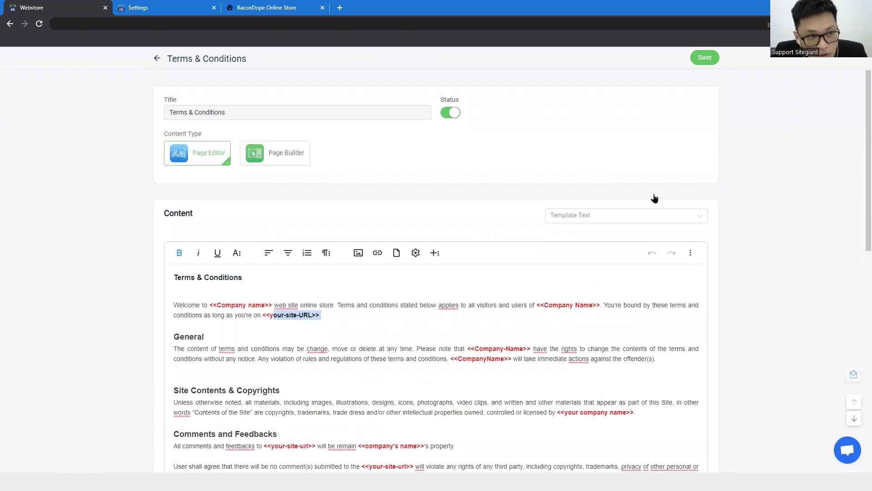
pyautogui.click(709, 62)
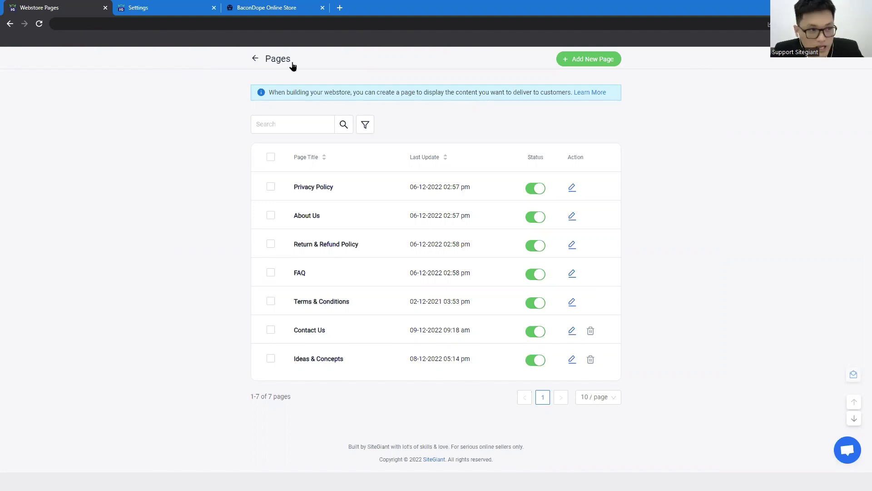
# - Open a new page form, examine its title, status, content type and content settings, and leave it without creating a page
pyautogui.click(593, 65)
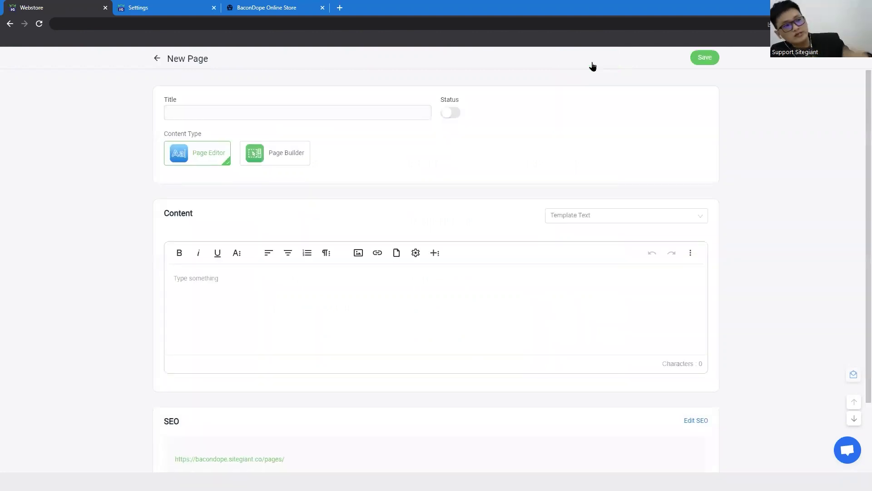
pyautogui.click(267, 111)
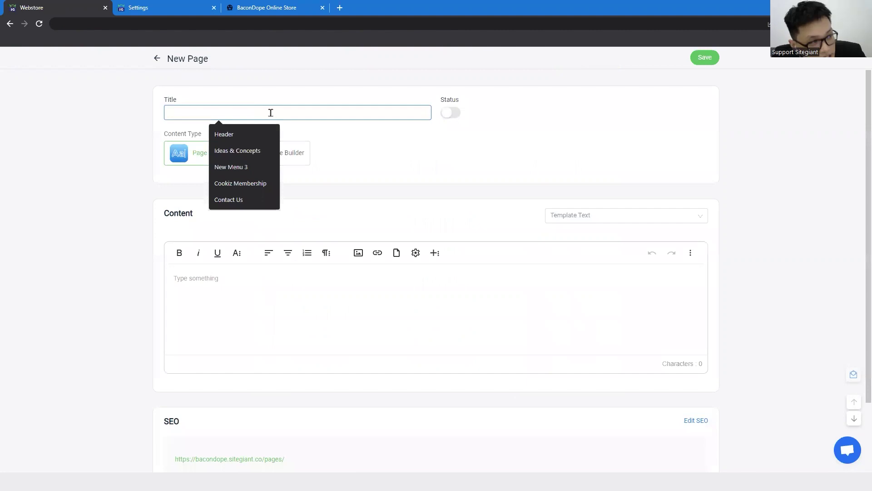
pyautogui.click(297, 85)
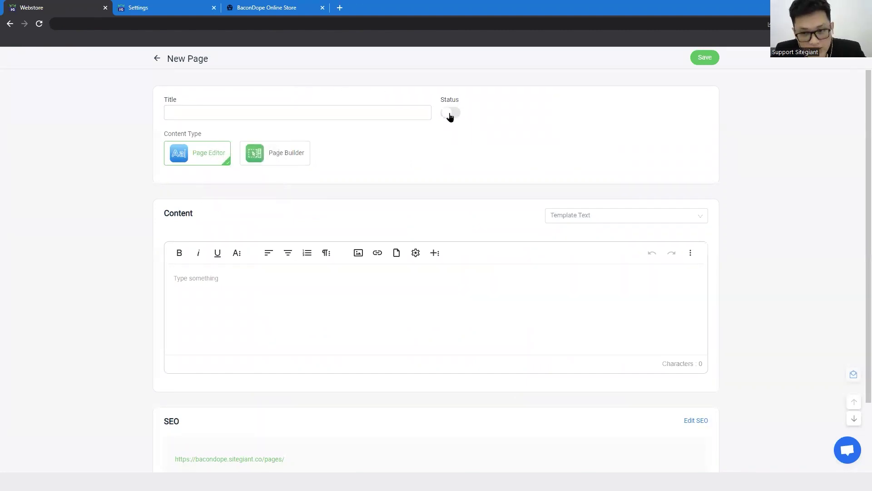
pyautogui.click(450, 115)
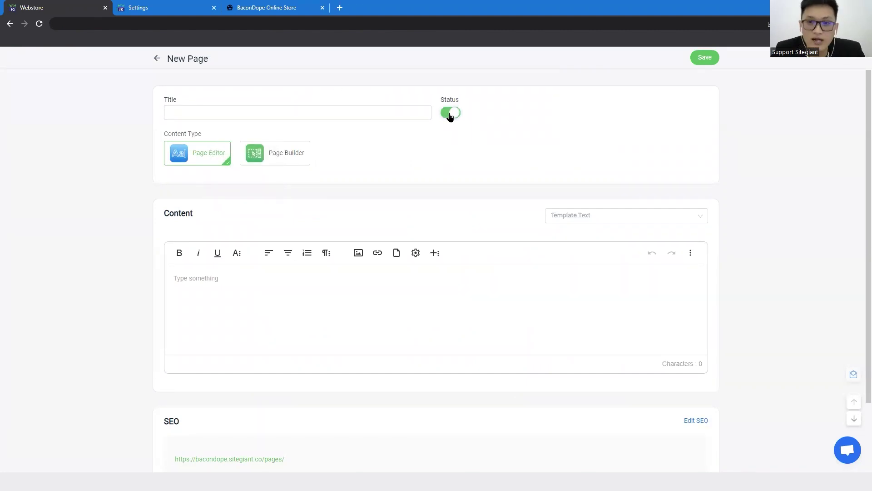
pyautogui.click(449, 115)
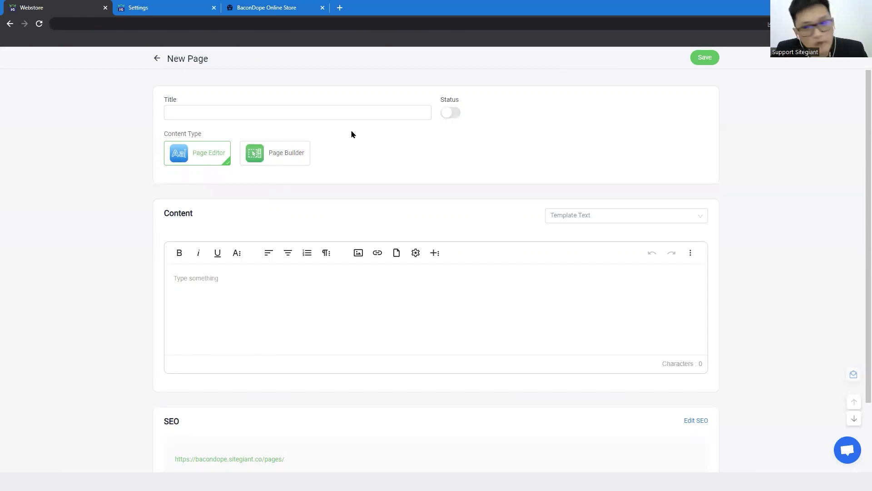
pyautogui.moveTo(351, 132); pyautogui.dragTo(166, 142)
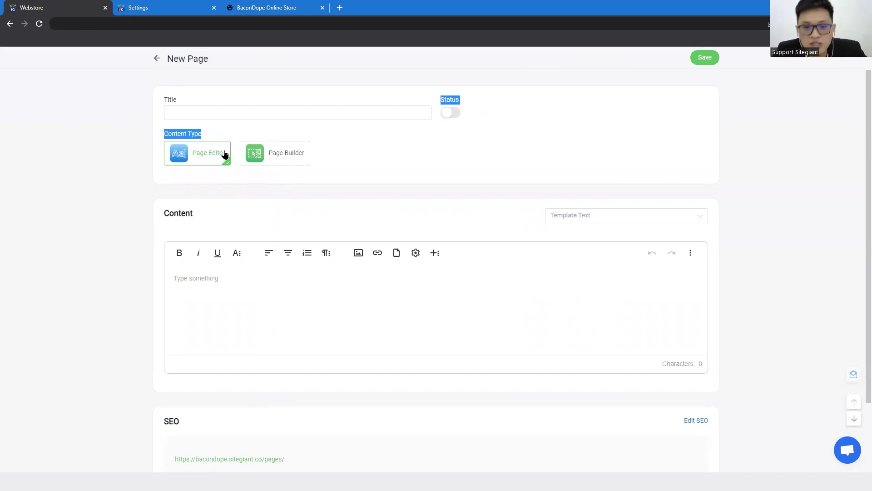
pyautogui.click(261, 288)
pyautogui.doubleClick(186, 213)
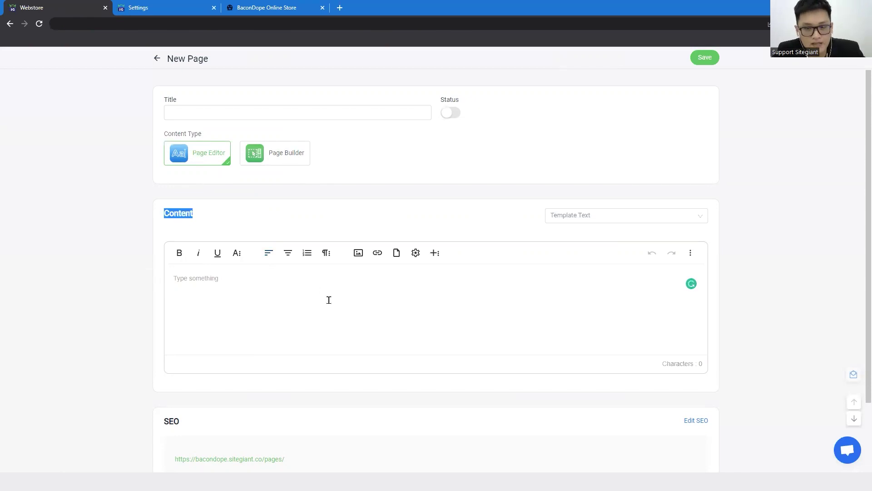
pyautogui.click(157, 58)
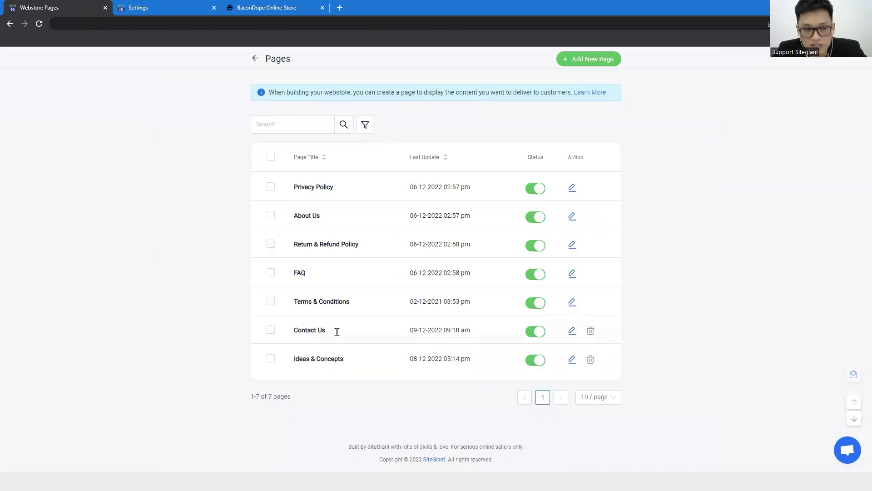
# - Open the Contact Us page for editing and examine its content type, banner and contact details
pyautogui.click(571, 331)
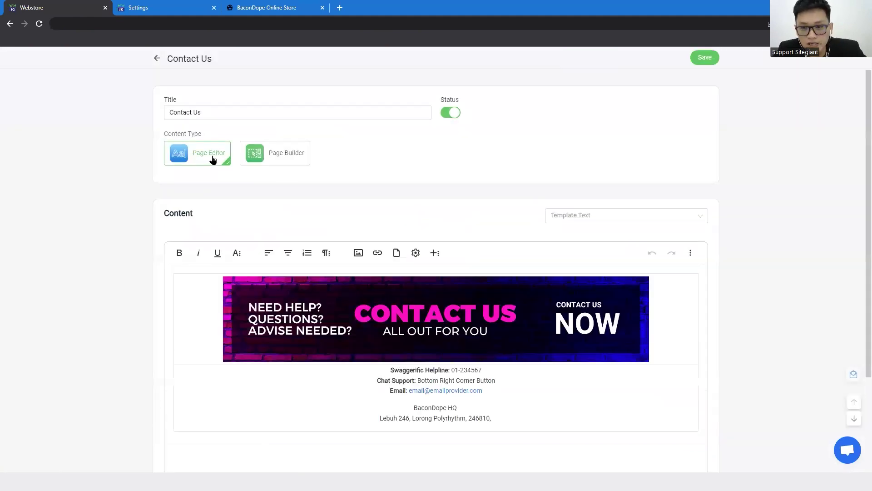
pyautogui.scroll(-2, 505, 224)
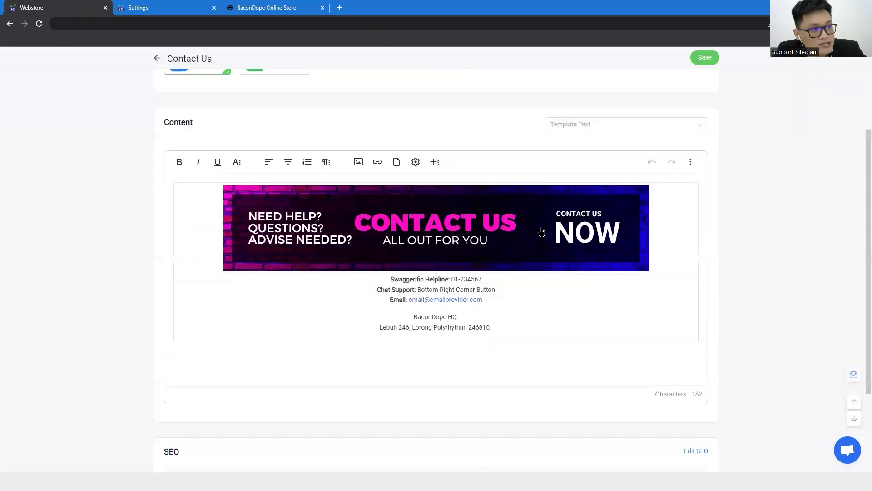
pyautogui.scroll(1, 544, 238)
pyautogui.scroll(-1, 402, 300)
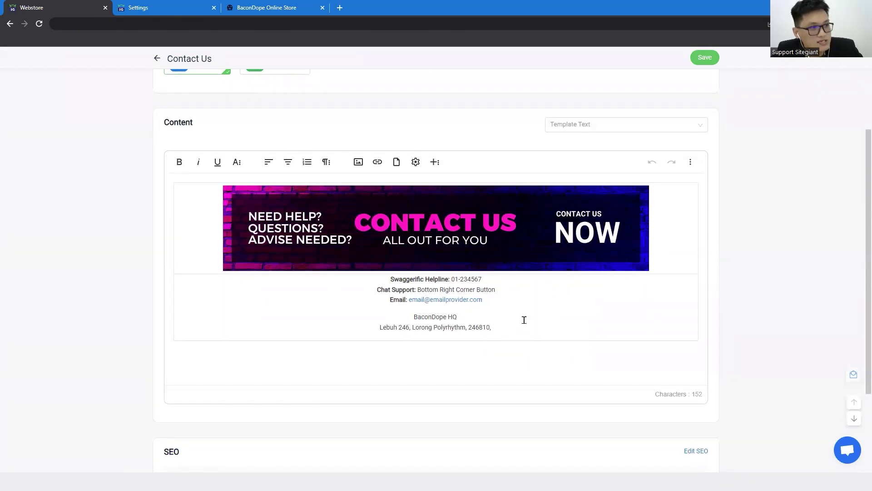
pyautogui.scroll(2, 524, 319)
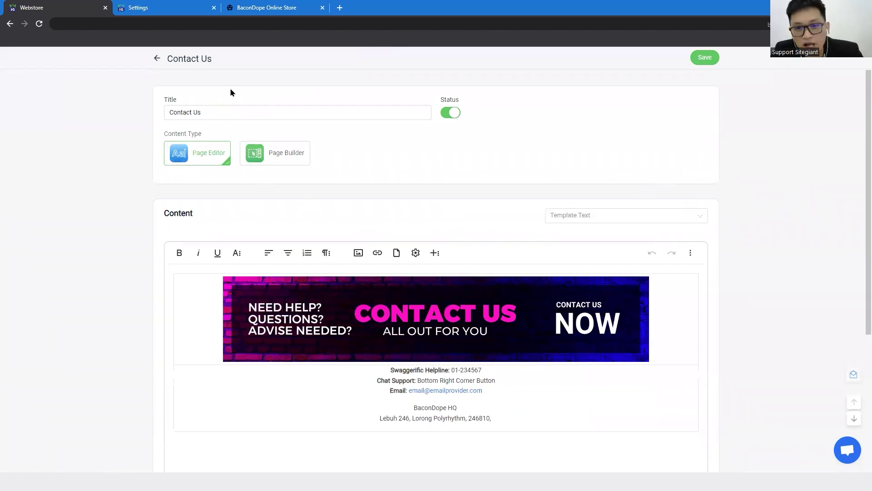
# - Return to the Pages list, open the Ideas & Concepts page, and save its settings to continue into the webstore builder
pyautogui.scroll(-2, 354, 177)
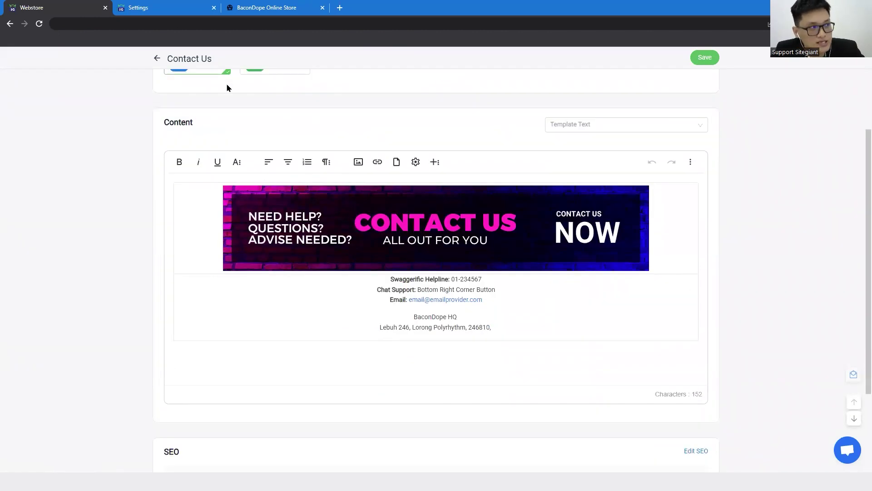
pyautogui.click(157, 58)
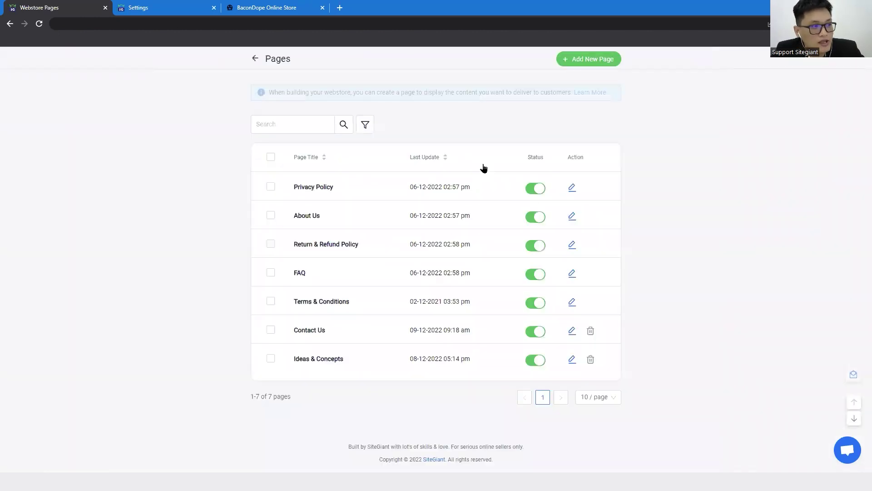
pyautogui.click(572, 360)
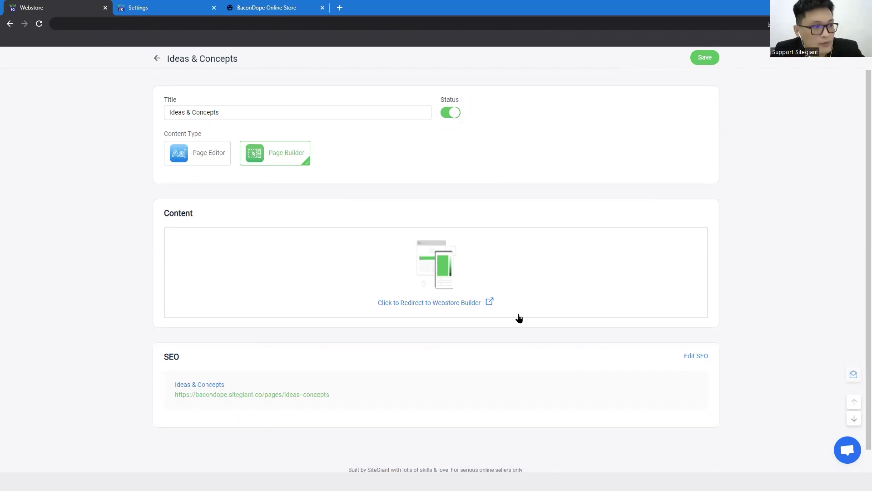
pyautogui.click(491, 303)
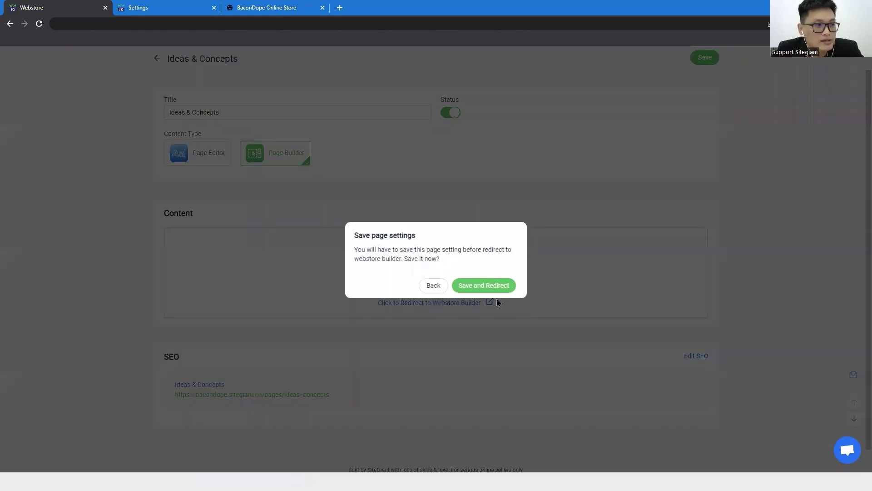
pyautogui.click(495, 287)
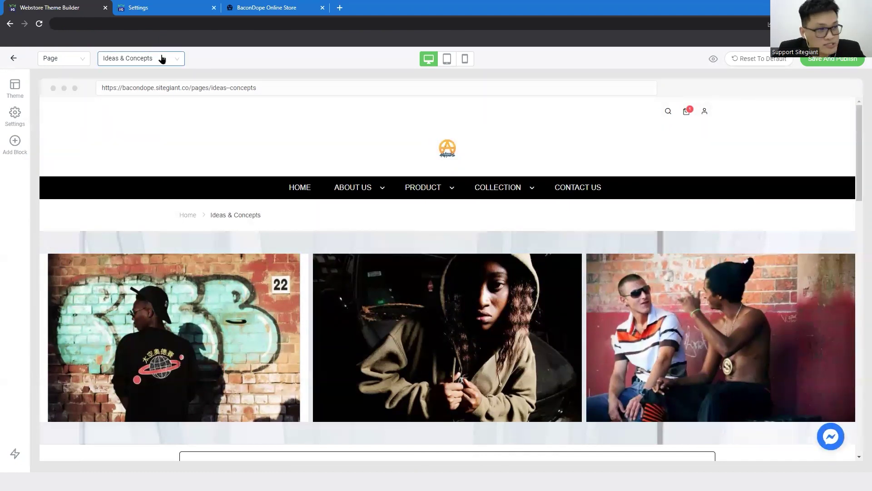
# - Browse the available section types and add a four-image Photogrid section above the existing photo row
pyautogui.scroll(-1, 345, 145)
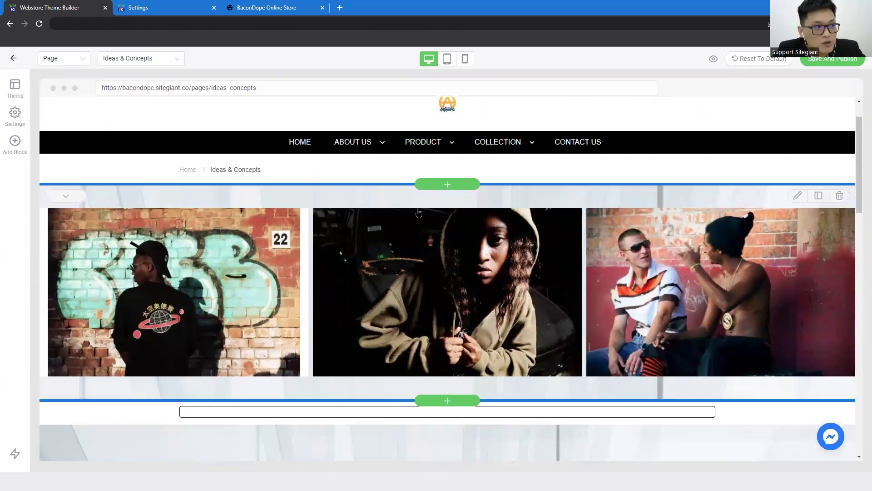
pyautogui.click(457, 187)
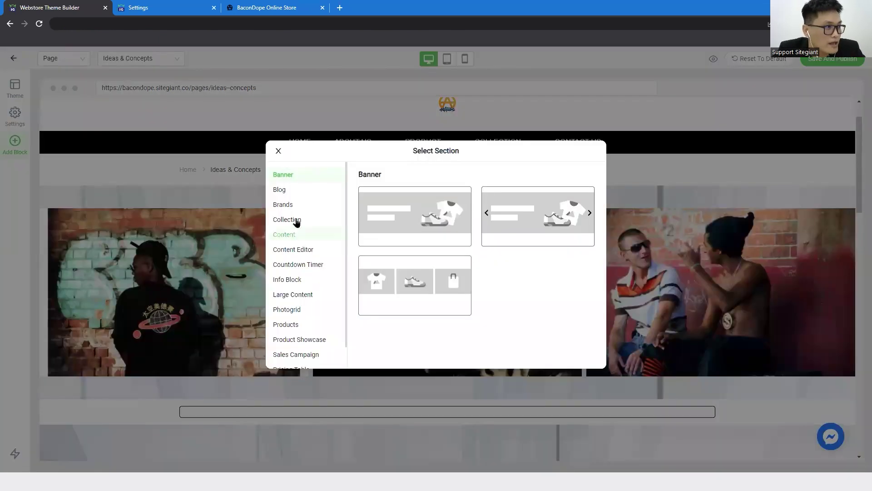
pyautogui.click(317, 209)
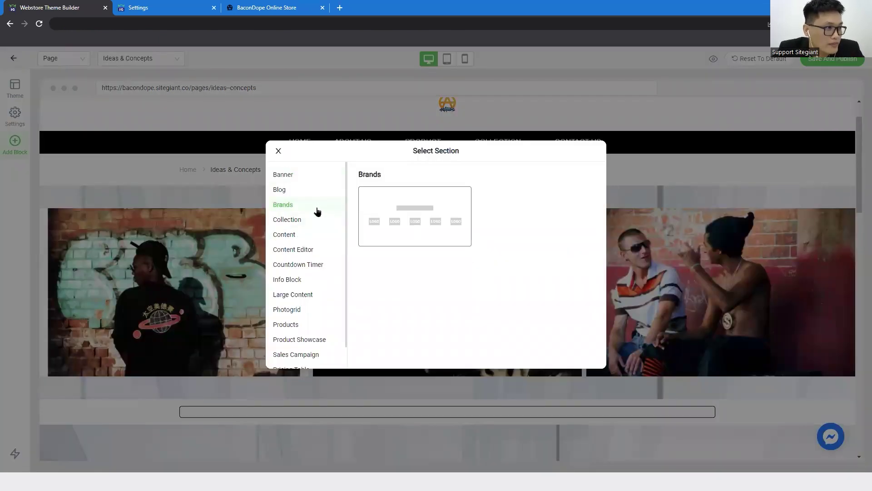
pyautogui.click(307, 252)
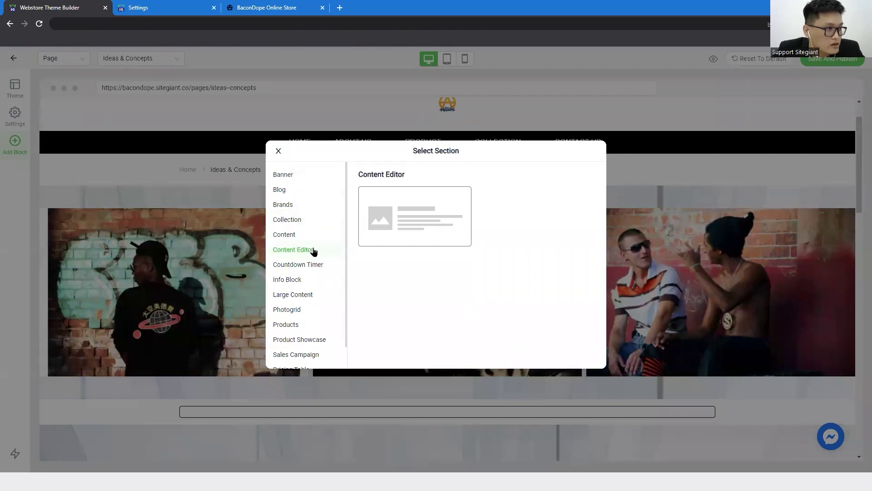
pyautogui.scroll(-2, 312, 302)
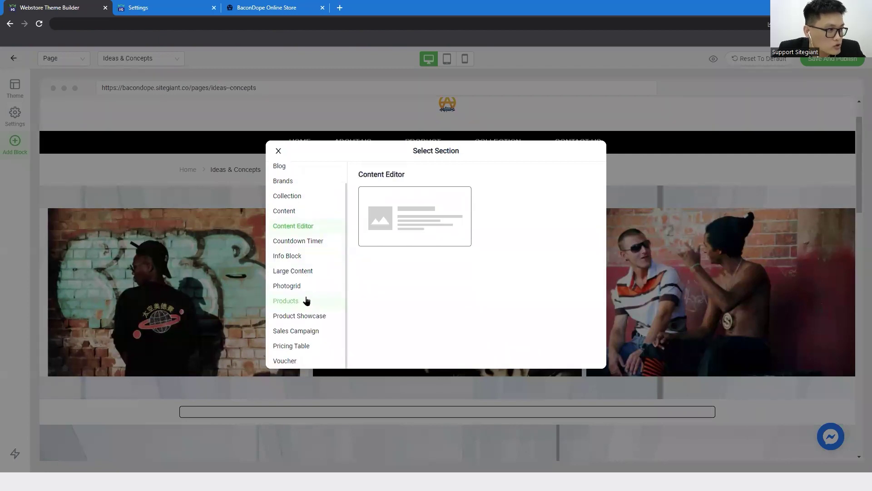
pyautogui.click(309, 291)
pyautogui.click(418, 294)
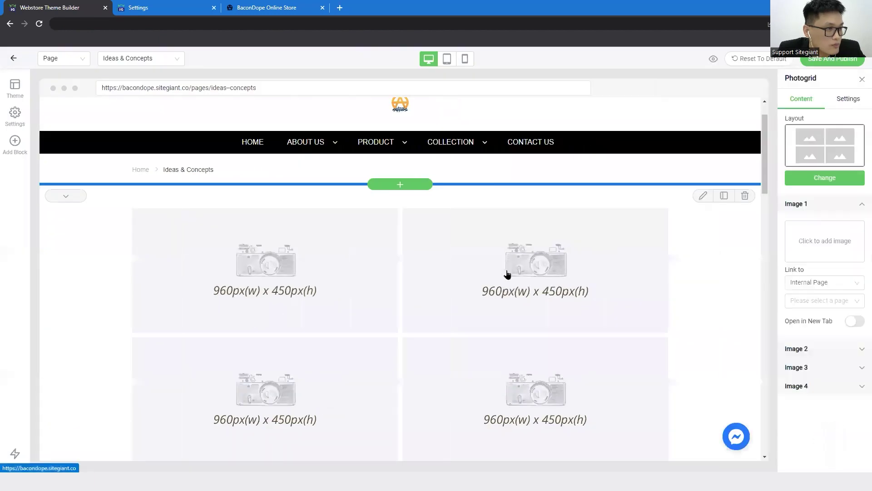
# - Examine the empty four-image Photogrid section and remove it from the page
pyautogui.scroll(-3, 628, 264)
pyautogui.scroll(3, 641, 266)
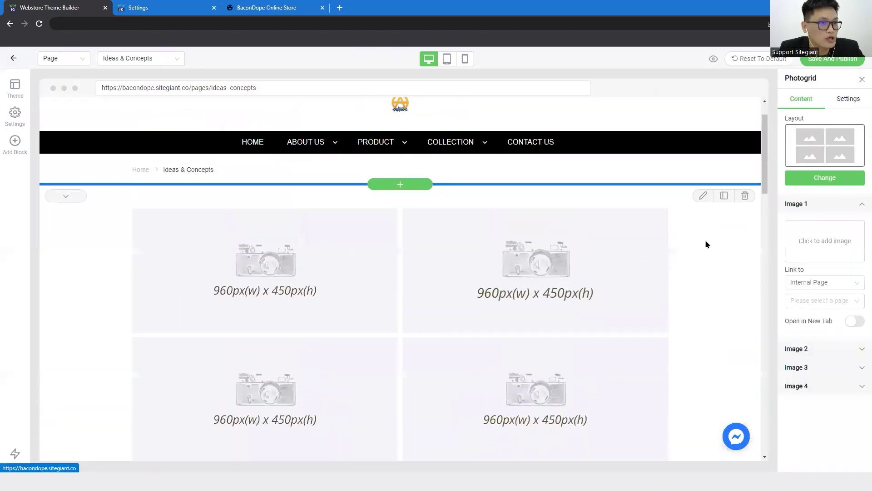
pyautogui.click(746, 197)
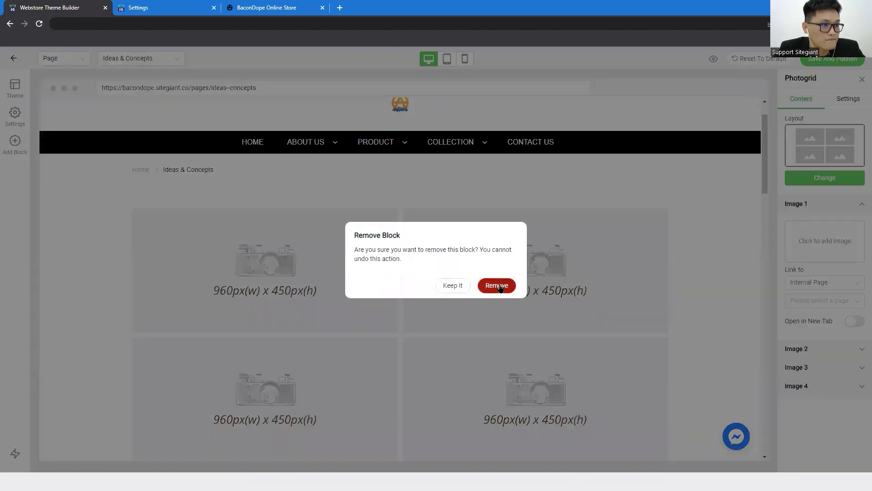
pyautogui.click(498, 287)
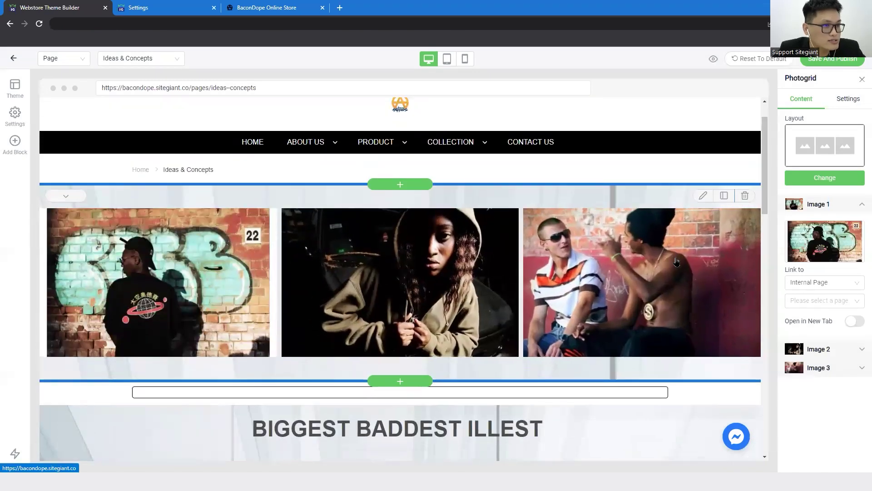
# - Examine the alternative Photogrid layouts for the three-image section and close the selection without changing the layout
pyautogui.click(821, 178)
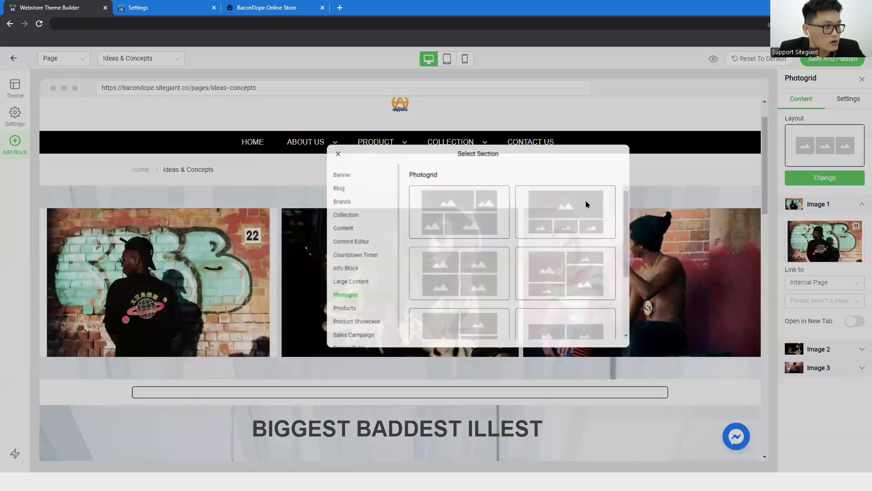
pyautogui.scroll(-3, 500, 291)
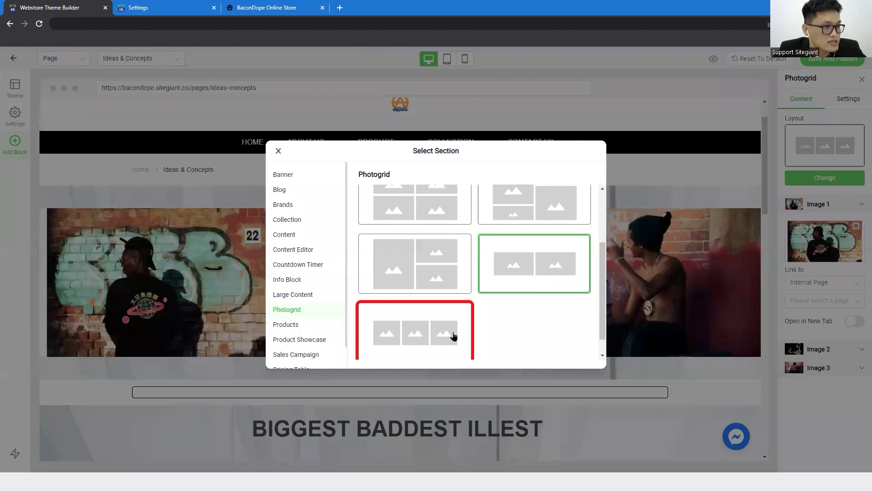
pyautogui.click(279, 151)
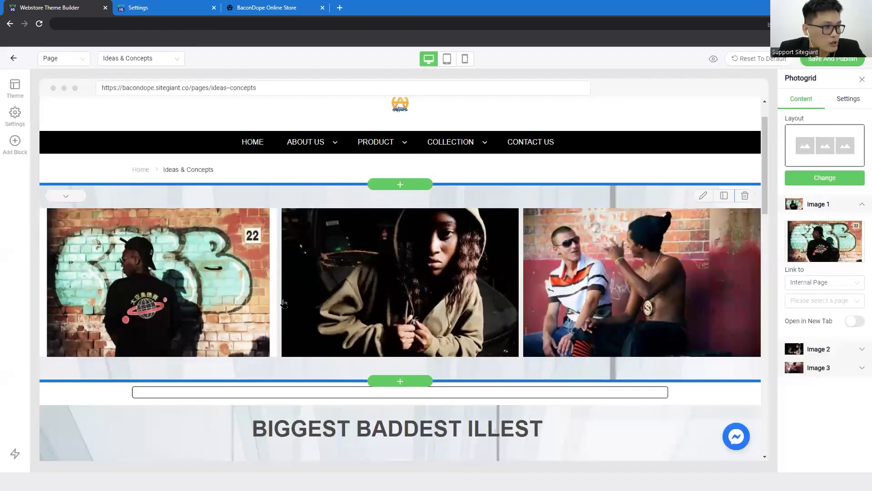
# - Look through the rest of the Ideas & Concepts page and open the options of the Biggest Baddest Illest section
pyautogui.scroll(-3, 478, 285)
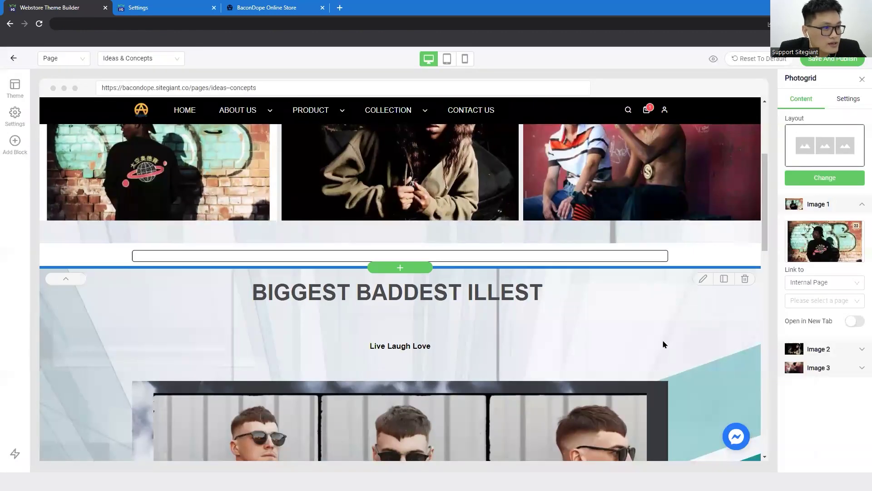
pyautogui.scroll(-5, 667, 341)
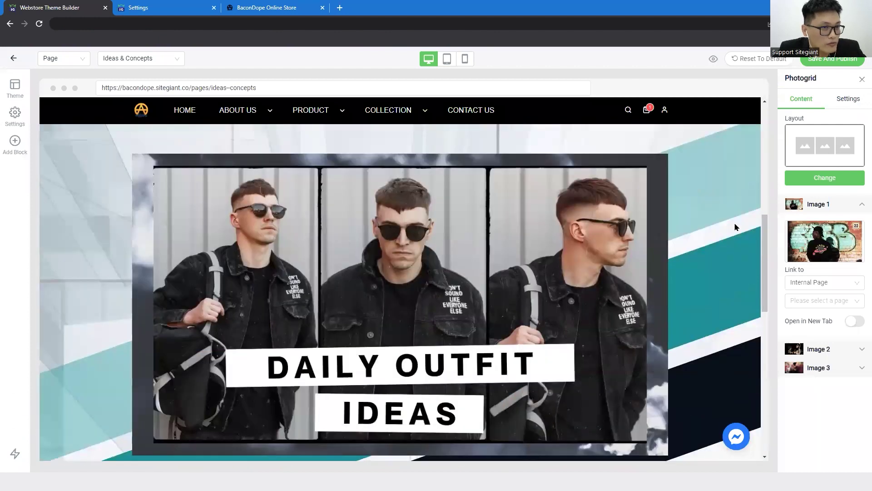
pyautogui.click(733, 222)
pyautogui.scroll(8, 713, 224)
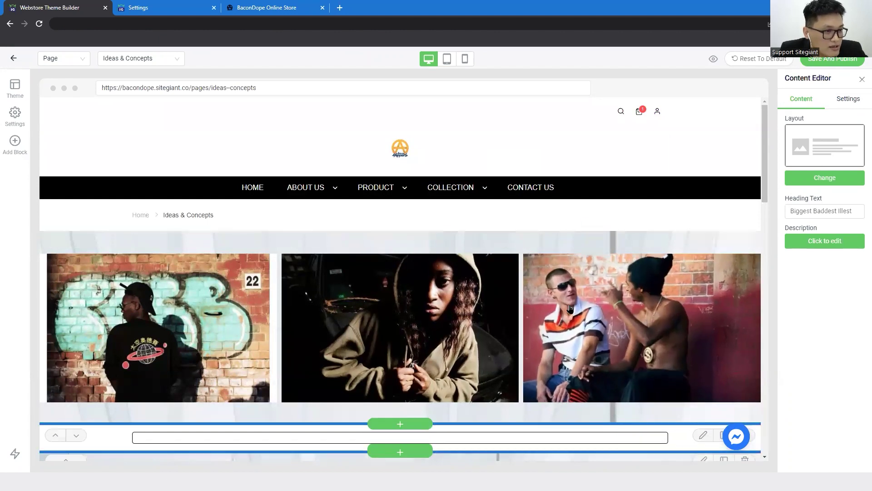
# - Examine the three-image Photogrid section's background, effect, padding and width settings, and return to its content options
pyautogui.click(595, 246)
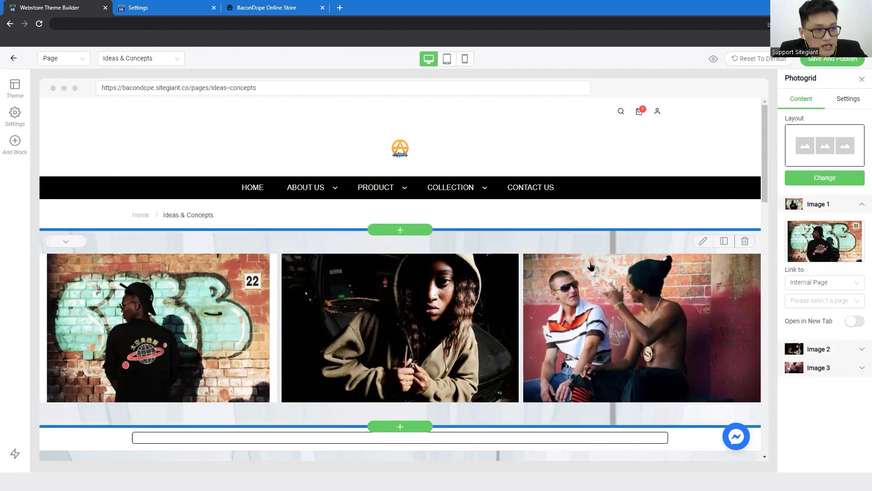
pyautogui.click(848, 99)
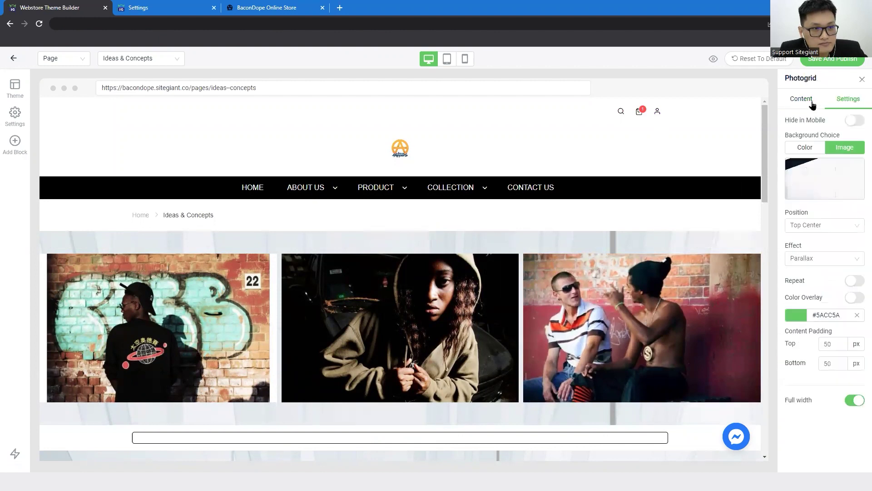
pyautogui.click(801, 100)
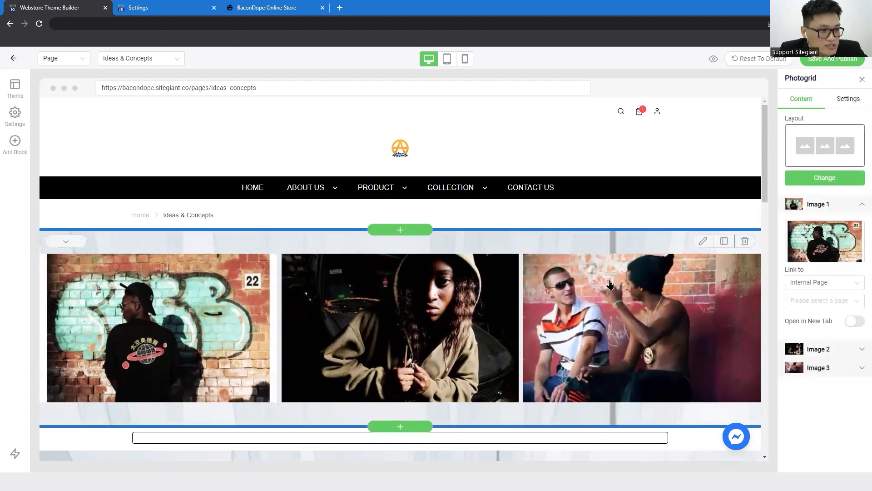
# - Open the Content Editor section with the outfit image and examine how its heading text matches the heading on the page
pyautogui.scroll(-4, 605, 321)
pyautogui.click(685, 353)
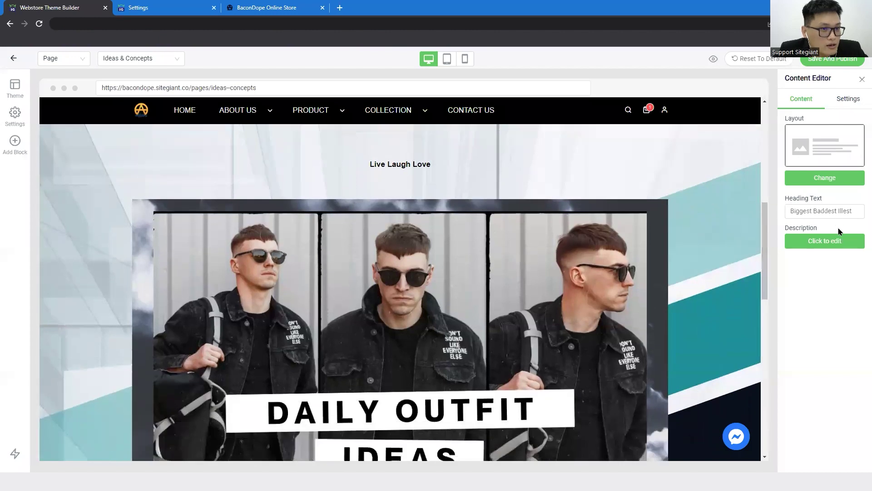
pyautogui.click(836, 214)
pyautogui.moveTo(853, 211); pyautogui.dragTo(814, 211)
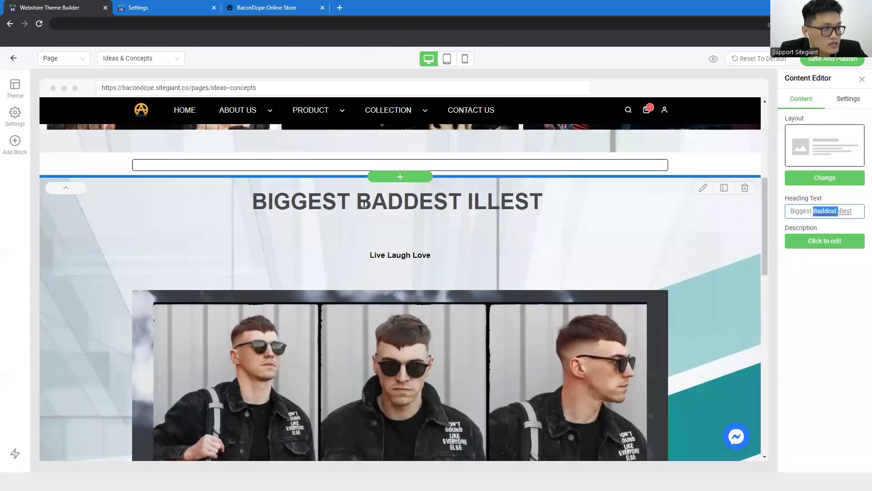
pyautogui.moveTo(357, 200); pyautogui.dragTo(548, 200)
pyautogui.tripleClick(832, 211)
pyautogui.click(701, 246)
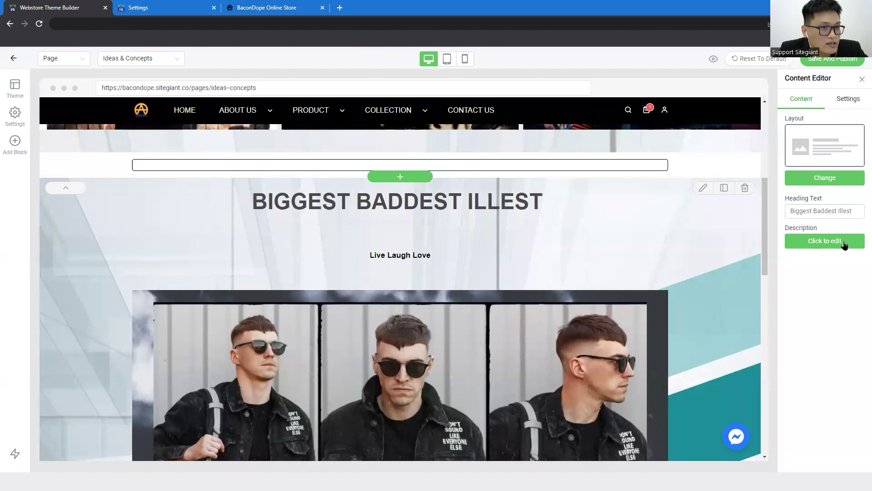
# - Examine the Content Editor section's description in its text editor, then save the description
pyautogui.click(825, 241)
pyautogui.click(408, 205)
pyautogui.scroll(-6, 522, 305)
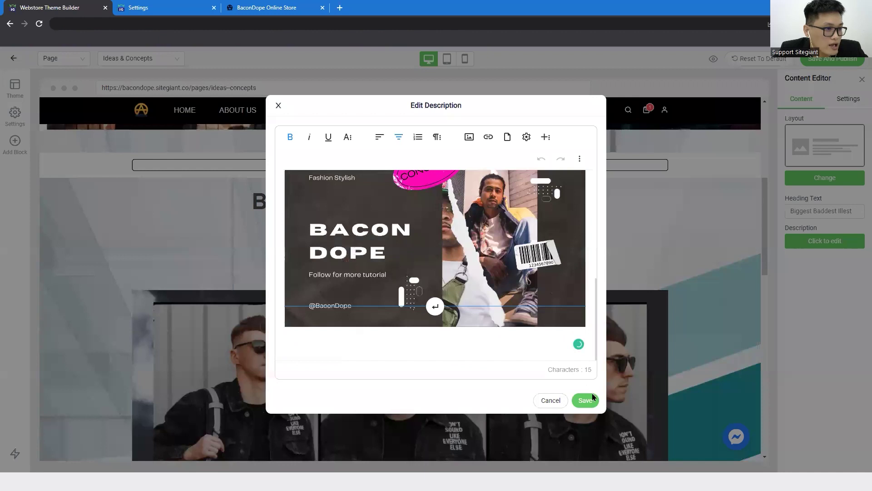
pyautogui.click(585, 400)
pyautogui.click(503, 280)
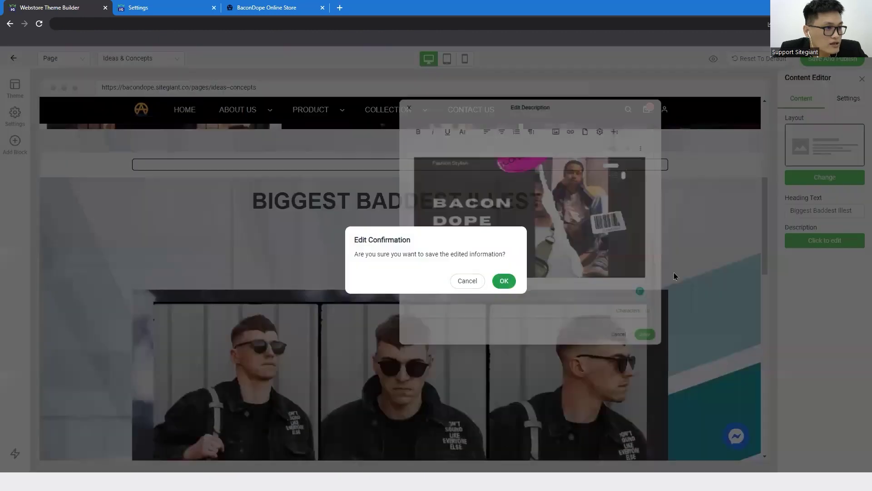
# - Review the Ideas & Concepts page down to its footer and leave the builder for the Webstore overview
pyautogui.scroll(-10, 428, 266)
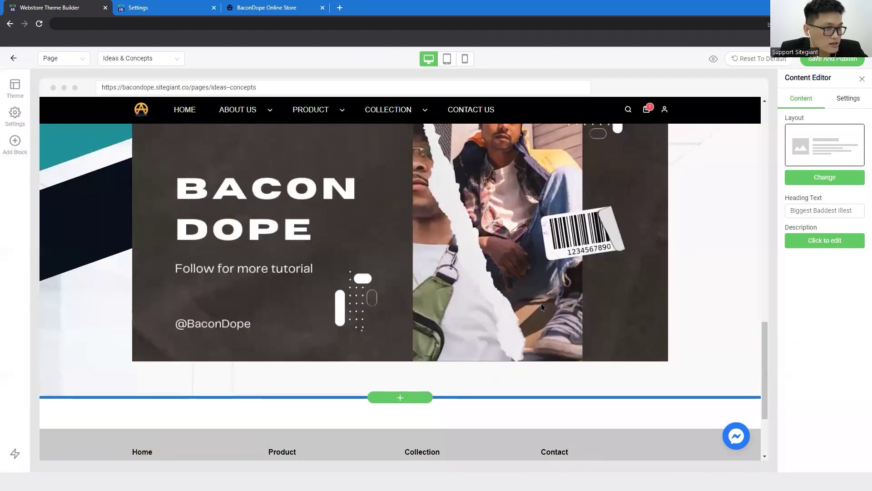
pyautogui.scroll(15, 542, 304)
pyautogui.scroll(2, 600, 158)
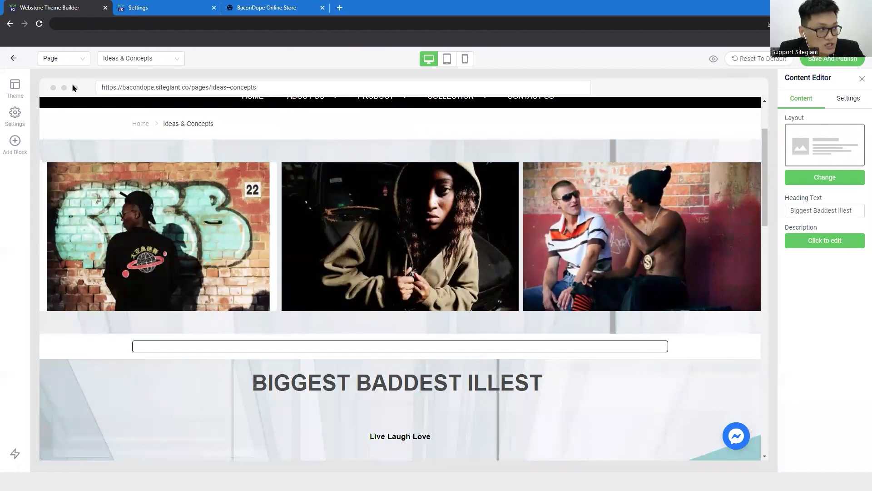
pyautogui.click(15, 61)
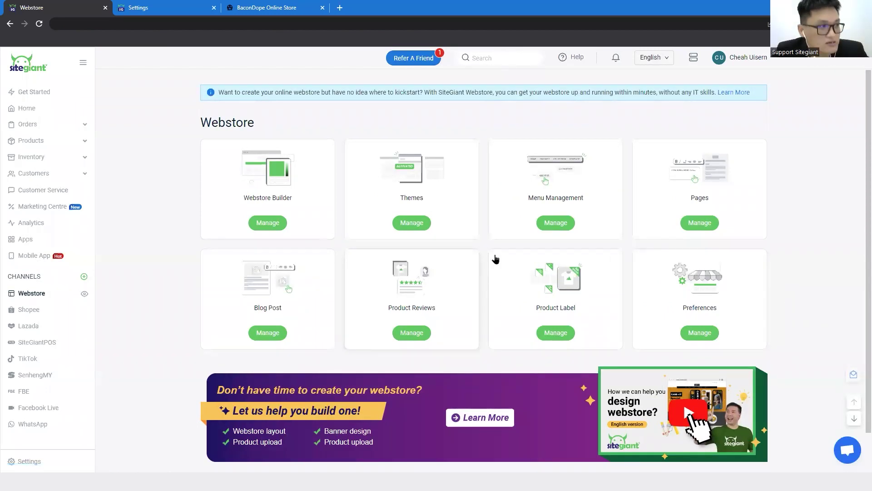
# - Open the webstore's Blog Post management and examine the existing blog categories and their status
pyautogui.click(303, 302)
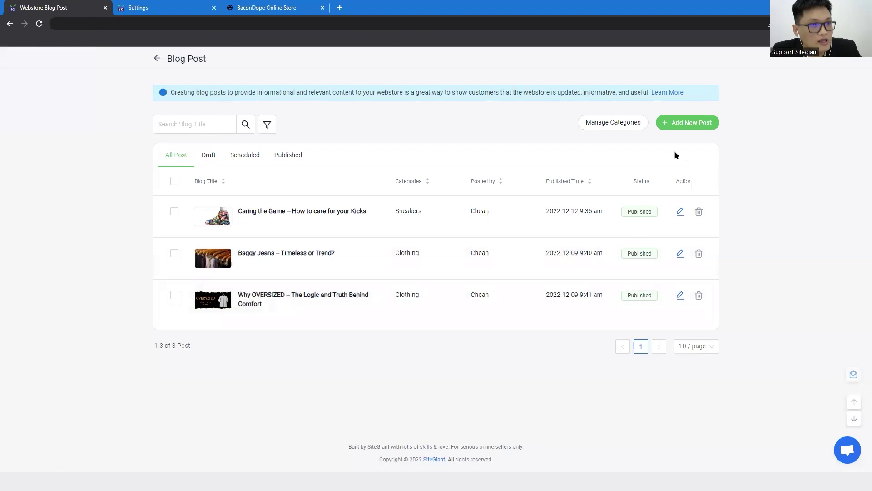
pyautogui.click(630, 126)
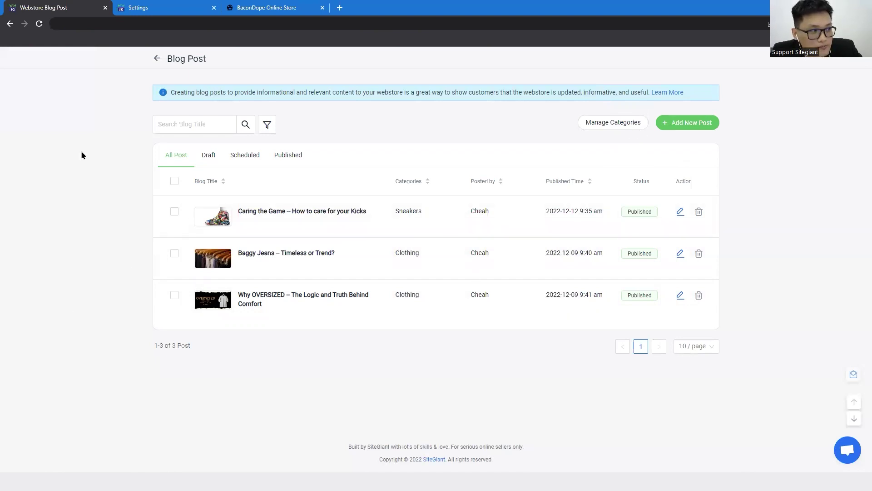
pyautogui.click(616, 127)
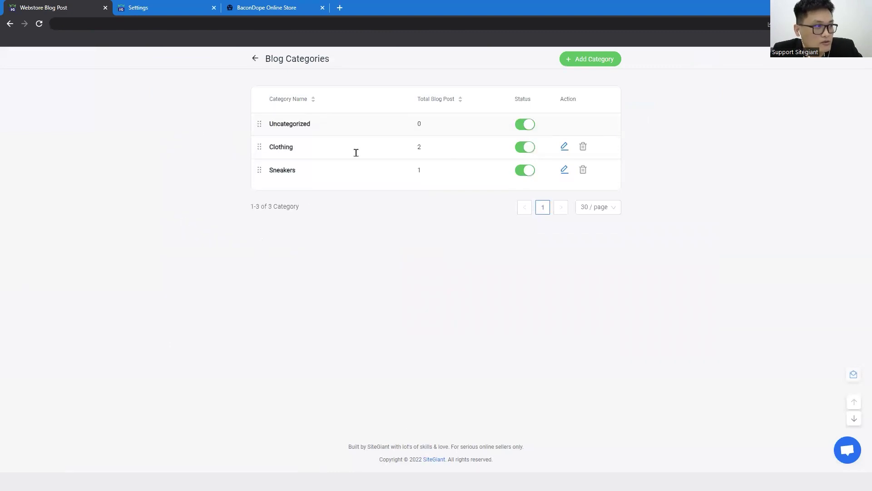
pyautogui.moveTo(317, 122); pyautogui.dragTo(293, 132)
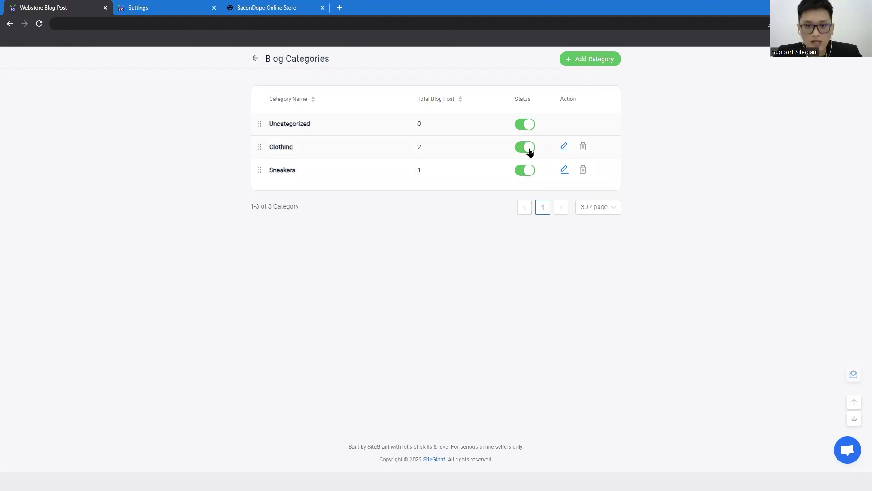
# - Open the blog post "Caring the Game – How to care for your Kicks" and examine its main image size, title, category and tag
pyautogui.click(296, 62)
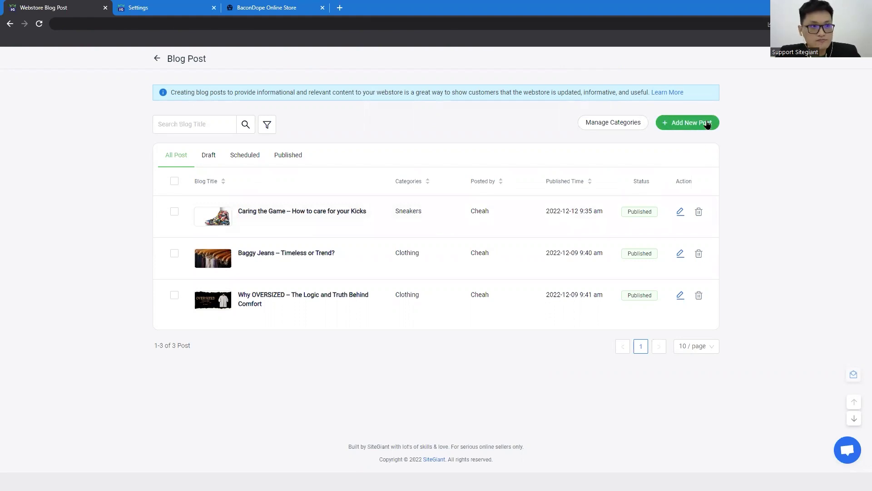
pyautogui.click(680, 213)
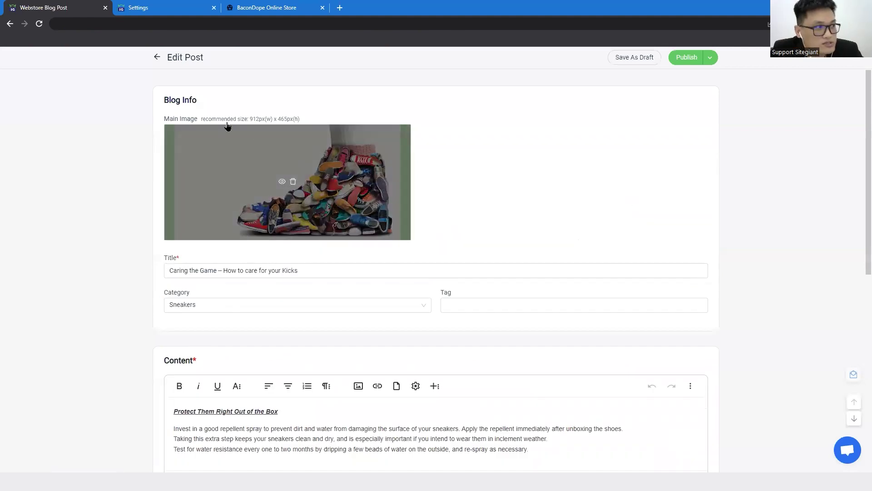
pyautogui.moveTo(251, 119); pyautogui.dragTo(302, 118)
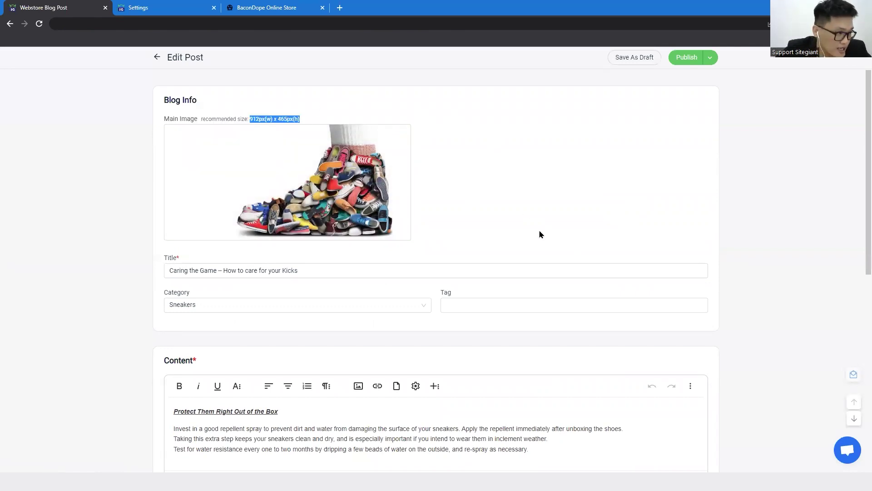
pyautogui.scroll(-2, 541, 229)
pyautogui.click(544, 217)
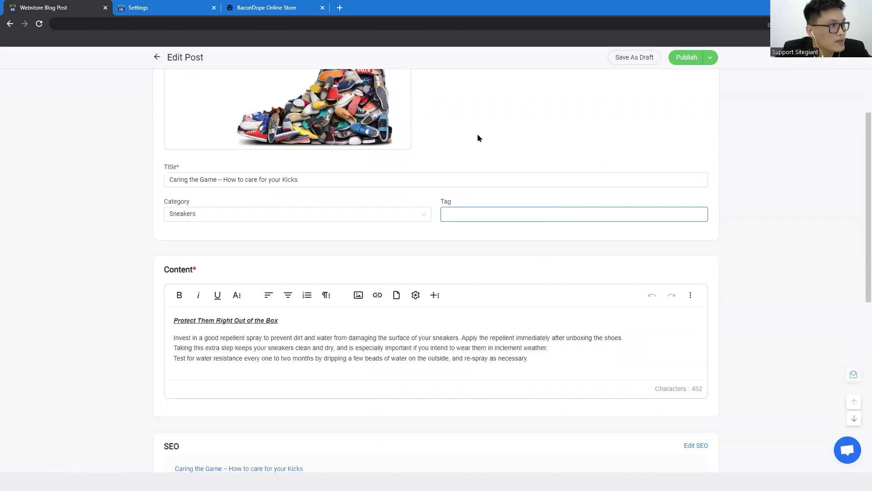
pyautogui.click(477, 138)
pyautogui.scroll(1, 476, 155)
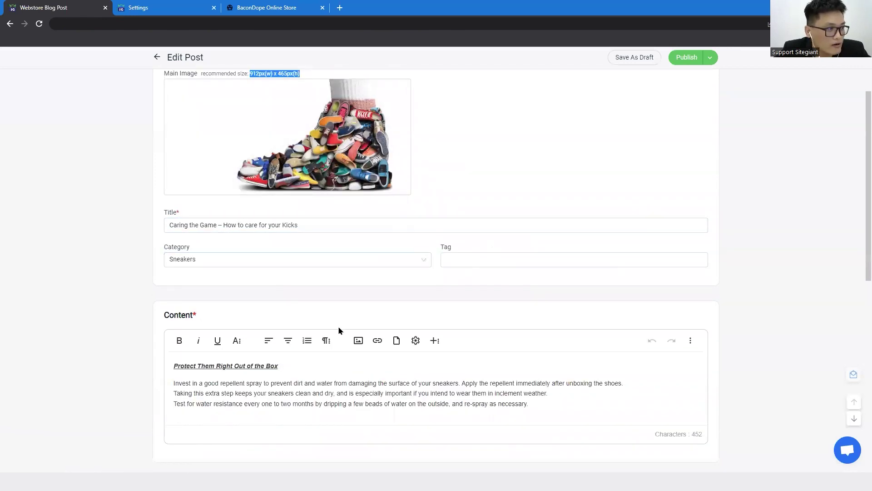
# - Examine the blog post's content editor and its option for inserting a video by URL, then return to the Webstore overview
pyautogui.scroll(-3, 338, 326)
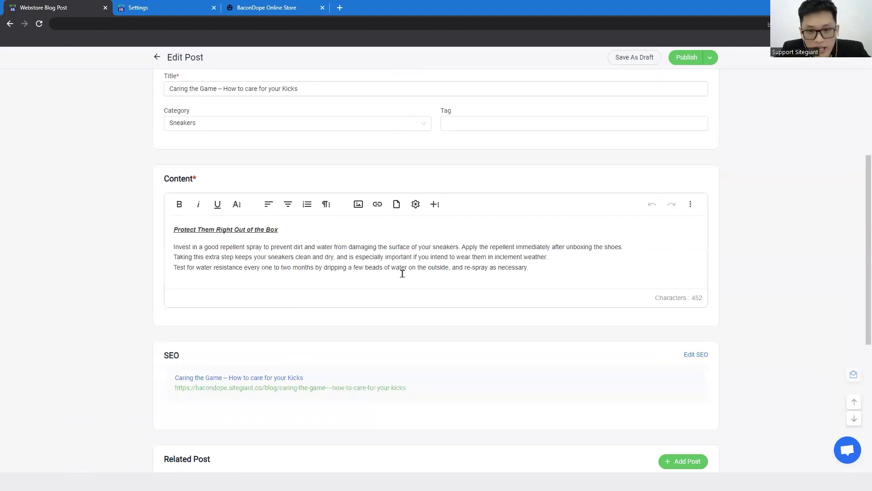
pyautogui.click(445, 206)
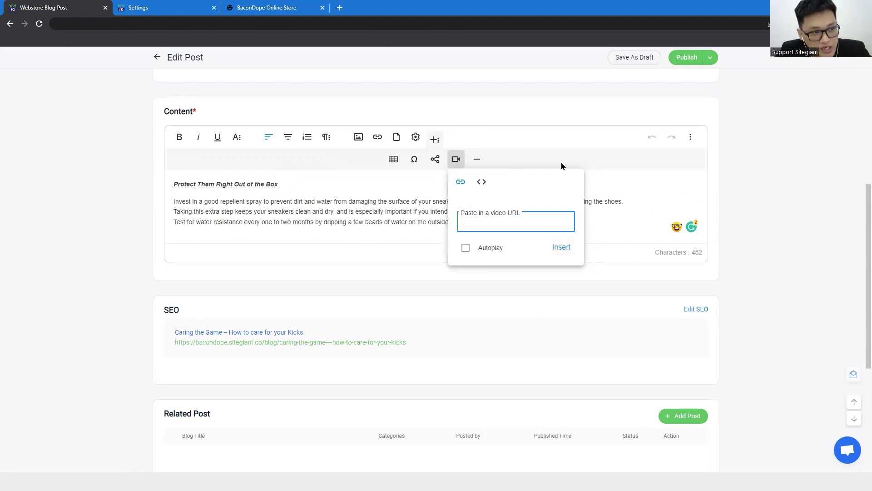
pyautogui.click(557, 124)
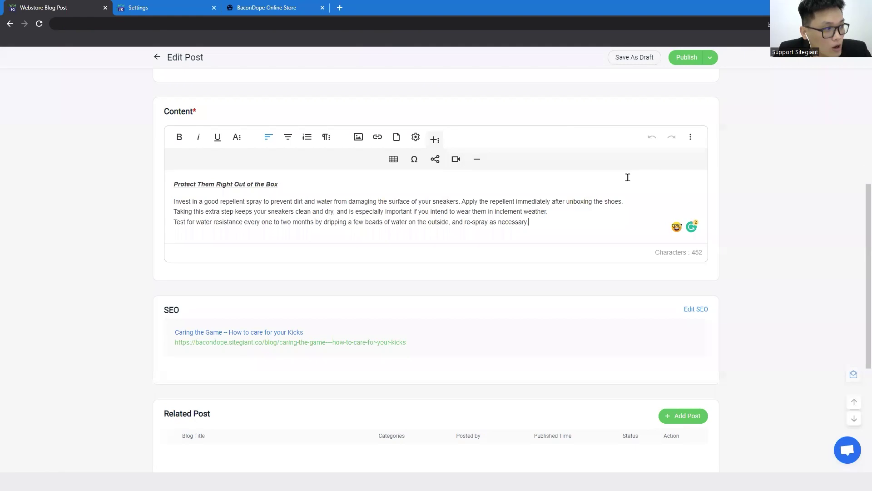
pyautogui.scroll(1, 625, 186)
pyautogui.scroll(5, 626, 190)
pyautogui.click(156, 56)
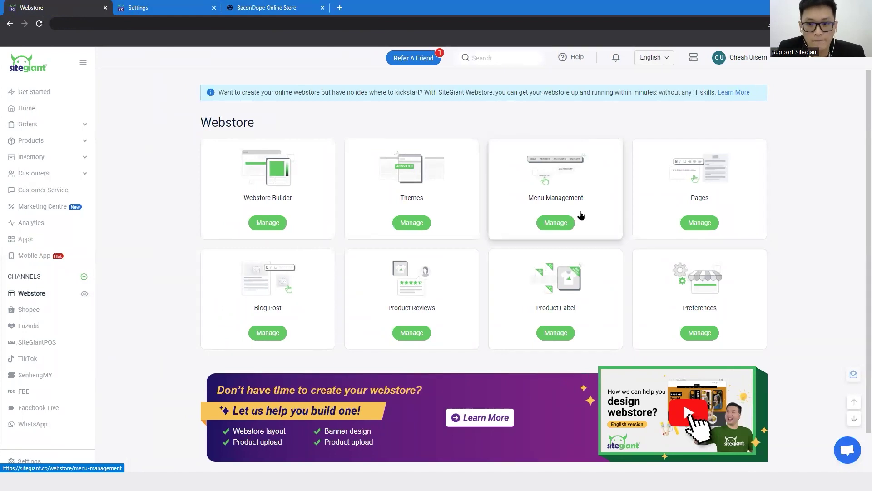
# - Check the SiteGiant Webstore slide, then open the webstore's Menu Management and examine the existing header and footer menus
pyautogui.hotkey('alt', 'Tab')
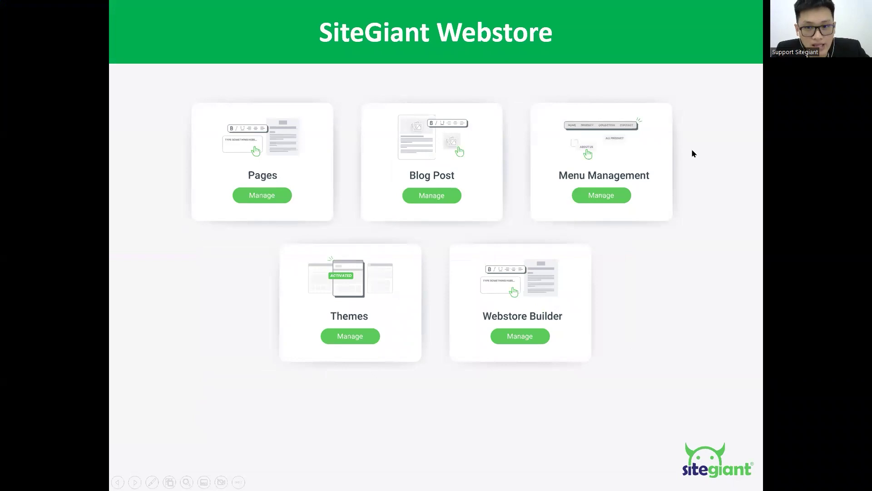
pyautogui.hotkey('alt', 'Tab')
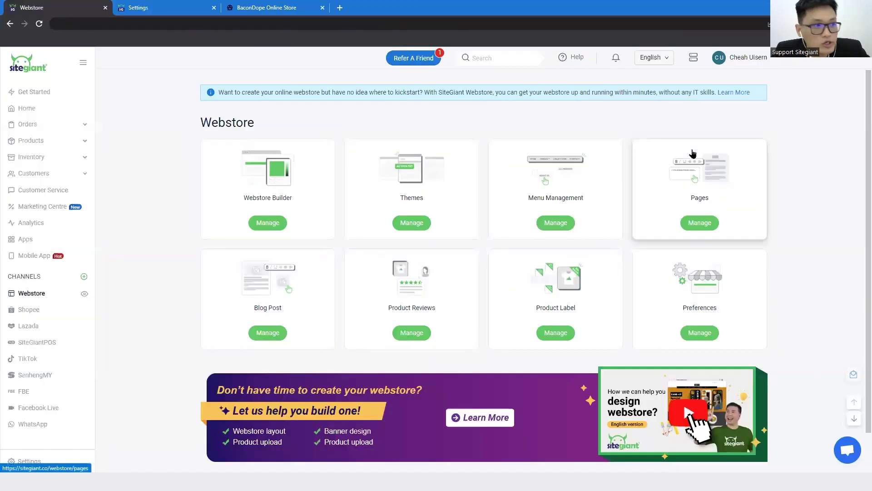
pyautogui.click(567, 180)
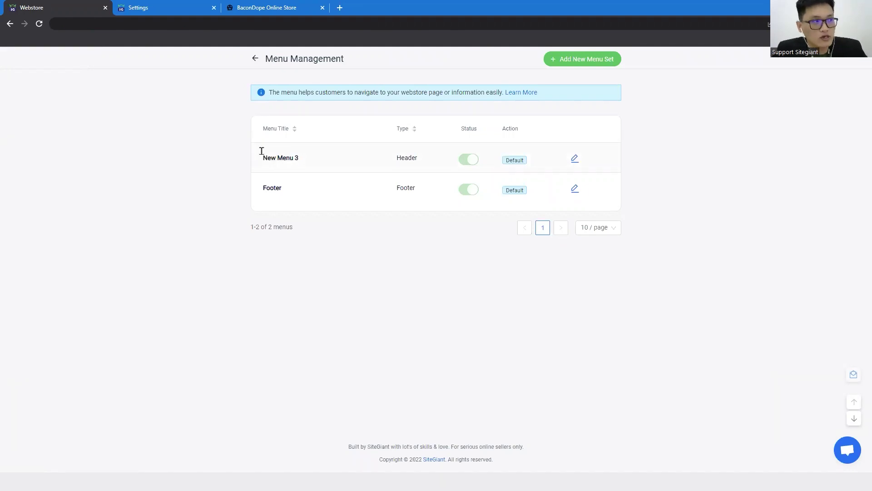
pyautogui.moveTo(307, 158); pyautogui.dragTo(228, 159)
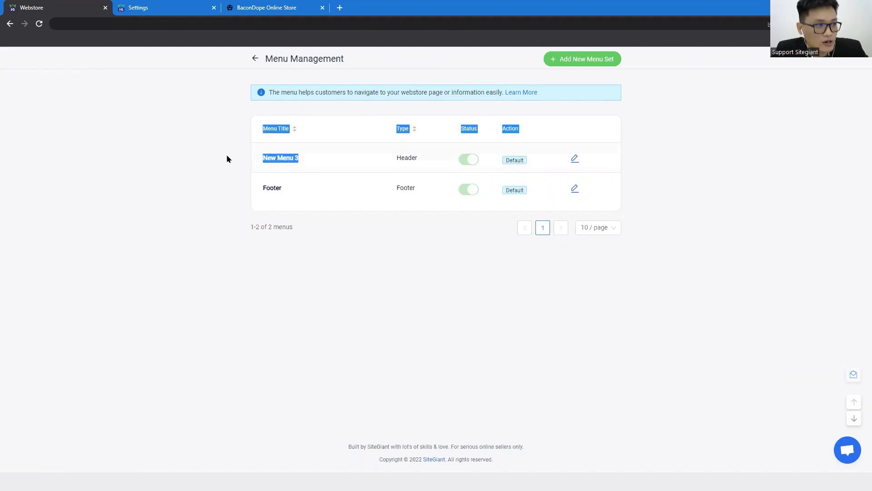
pyautogui.click(383, 279)
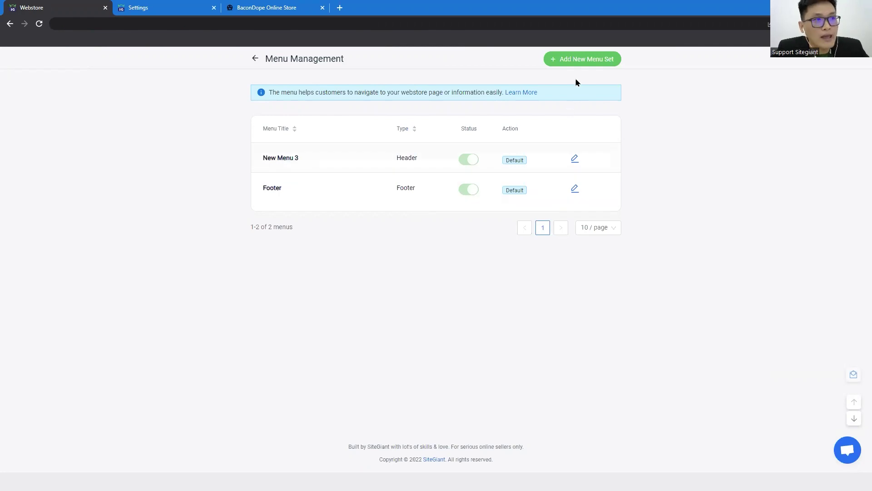
# - Start a new header menu set titled "LATEST MENU"
pyautogui.click(597, 63)
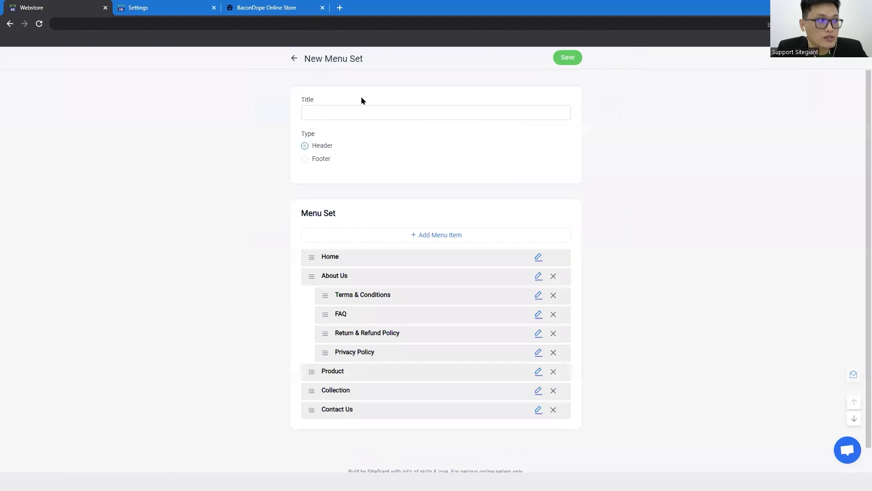
pyautogui.click(358, 113)
pyautogui.write('LATES')
pyautogui.press('BackSpace')
pyautogui.write('TEST MENU')
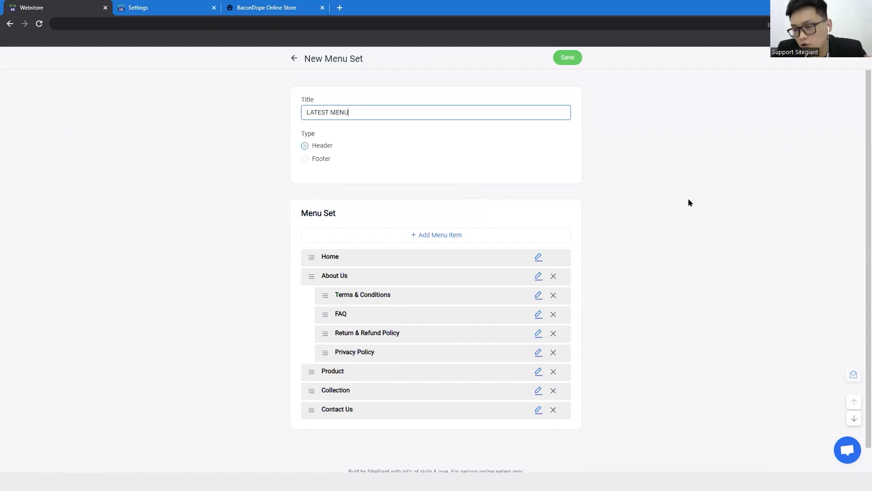
# - Remove the Contact Us item and the FAQ sub-item from the menu set
pyautogui.scroll(-1, 602, 250)
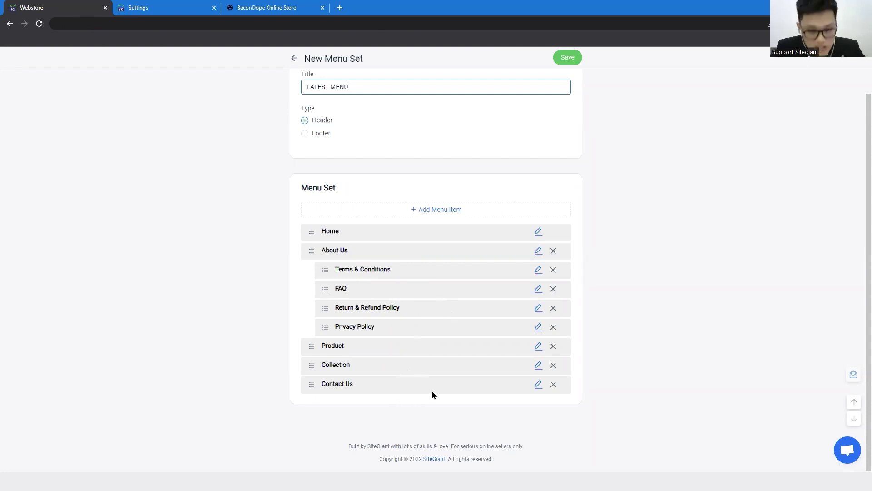
pyautogui.click(554, 387)
pyautogui.click(501, 291)
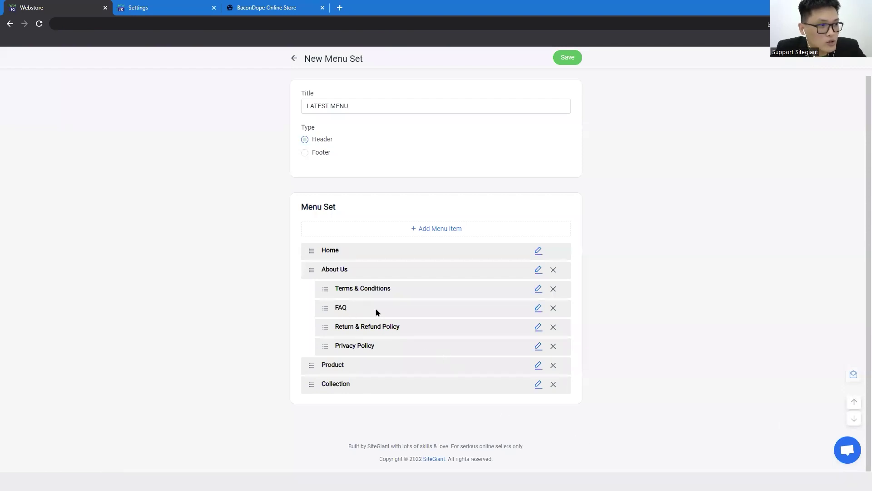
pyautogui.click(554, 308)
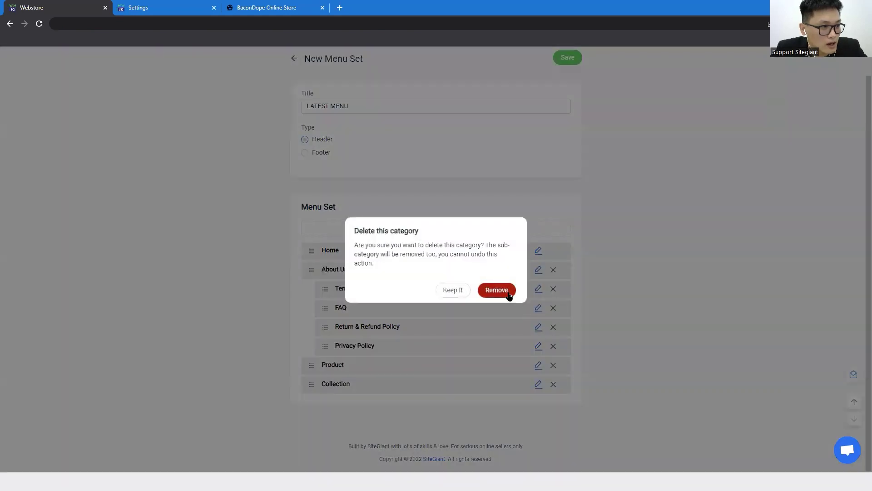
pyautogui.click(496, 288)
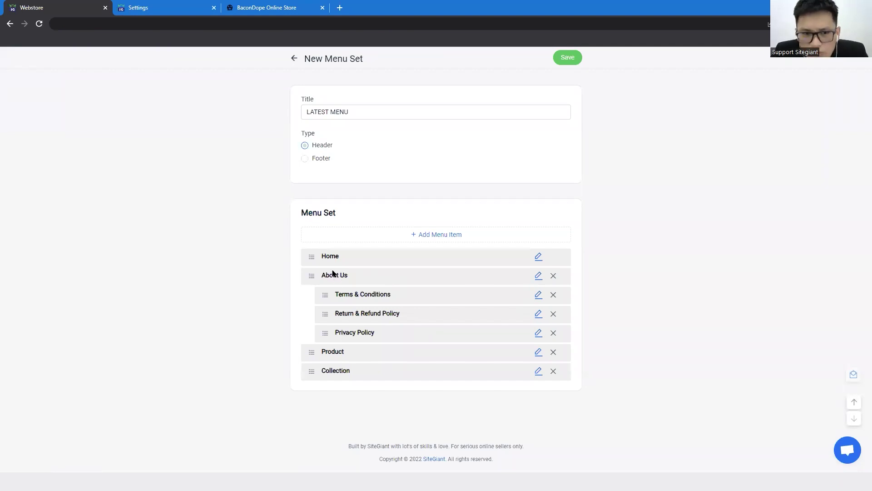
# - Examine the About Us menu item's name and linked page, then close its settings without saving
pyautogui.click(538, 277)
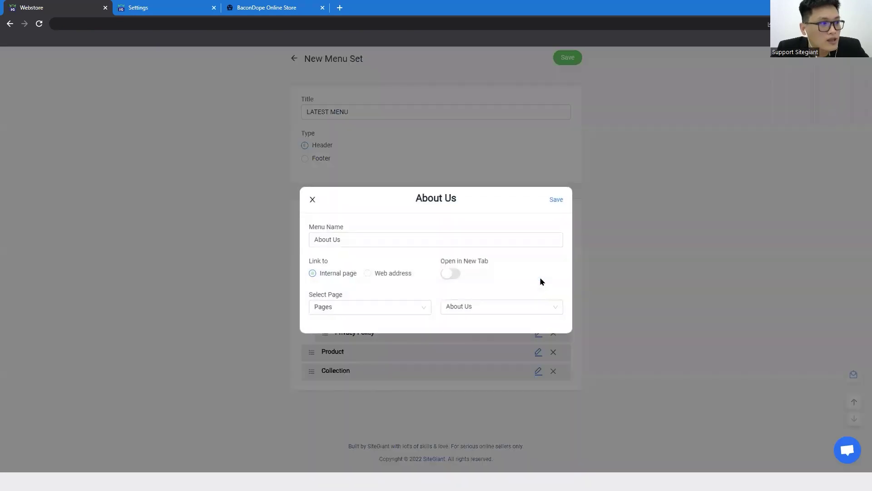
pyautogui.click(346, 239)
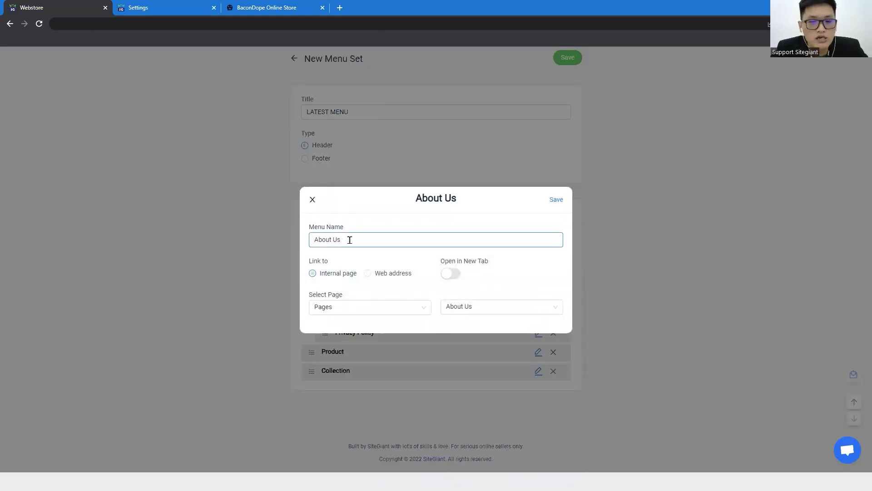
pyautogui.moveTo(352, 240); pyautogui.dragTo(306, 238)
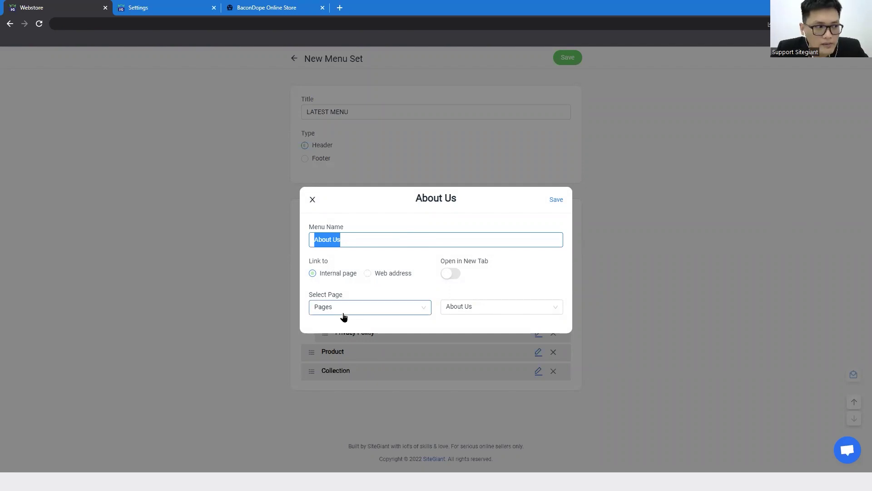
pyautogui.click(312, 200)
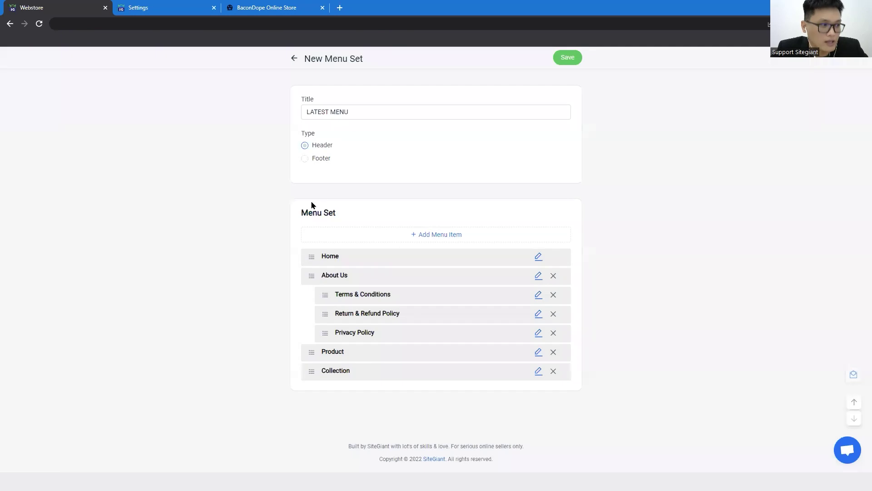
# - Examine the Collection menu item's link settings alongside the storefront's navigation bar, then close them without saving
pyautogui.click(539, 373)
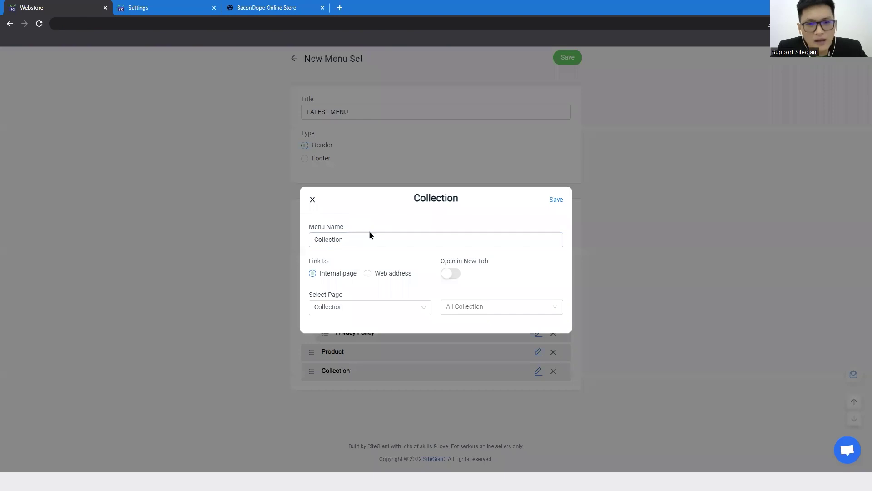
pyautogui.click(245, 4)
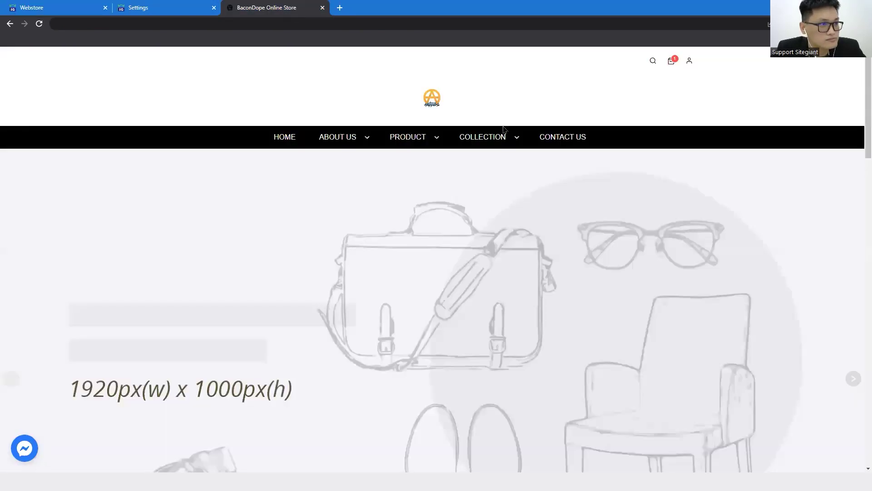
pyautogui.click(50, 8)
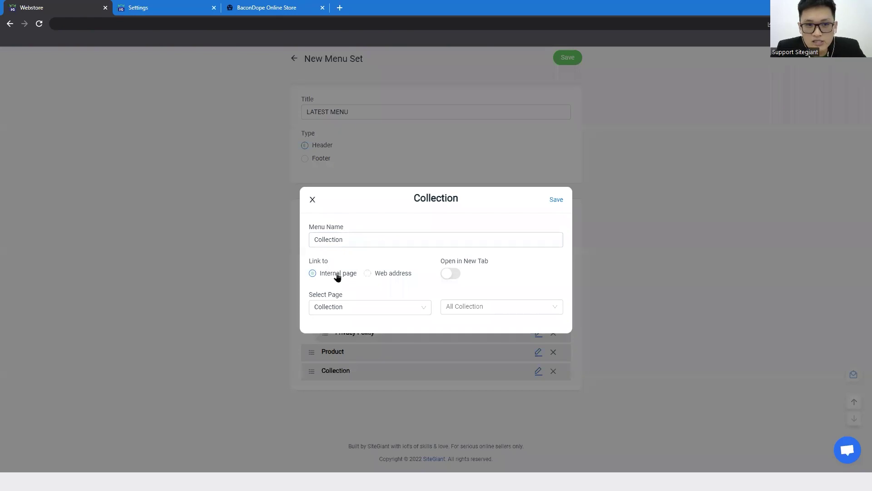
pyautogui.click(385, 312)
pyautogui.click(385, 312)
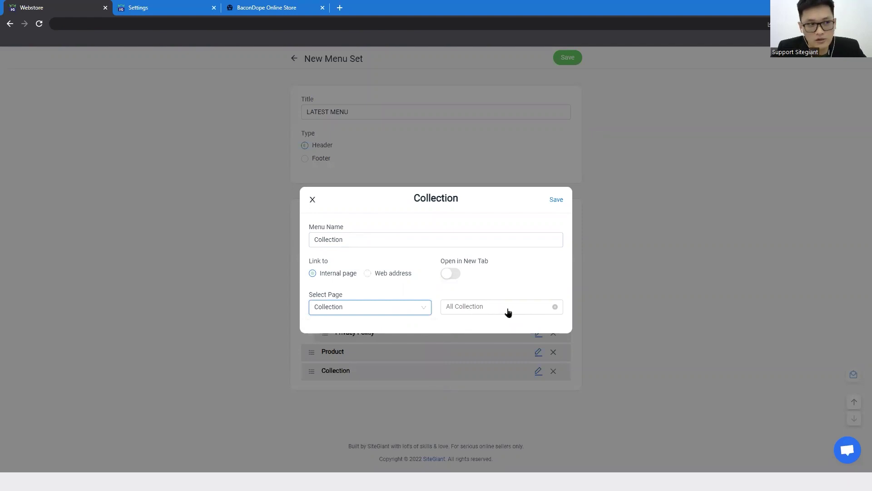
pyautogui.click(312, 201)
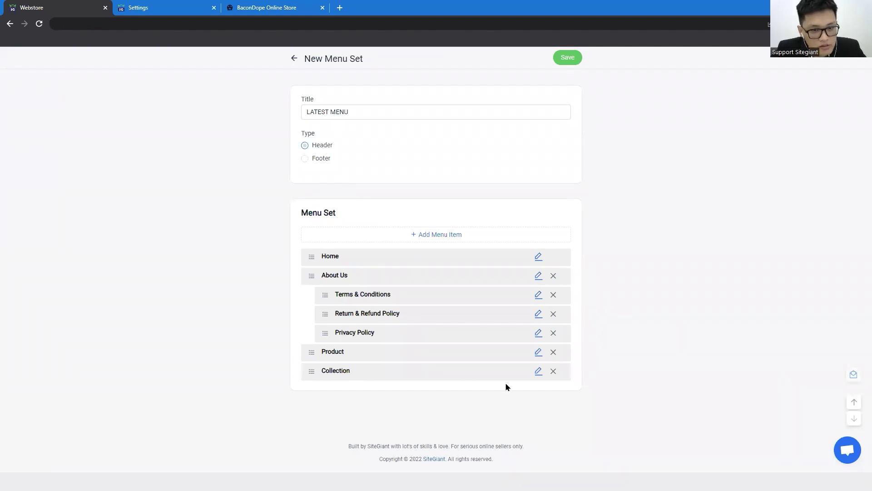
# - Add a menu item named "Accessories" linked to the internal Accessories collection, with opening in a new tab turned off
pyautogui.click(450, 234)
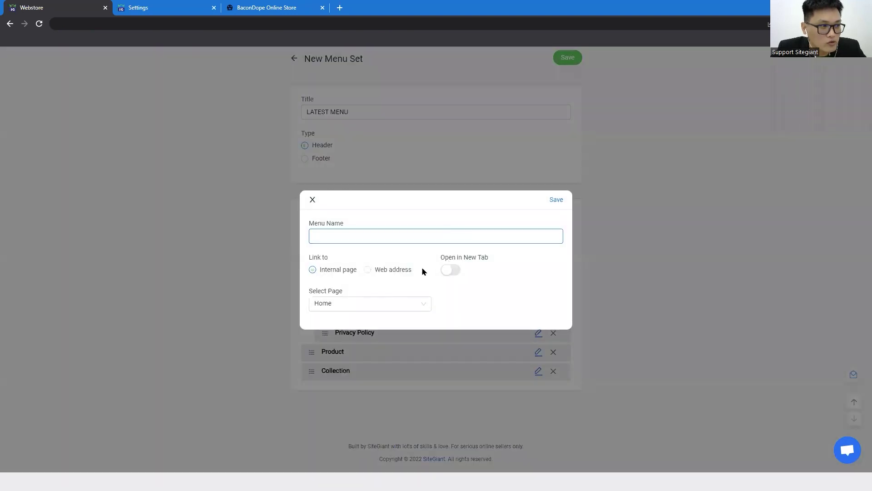
pyautogui.click(362, 304)
pyautogui.click(350, 351)
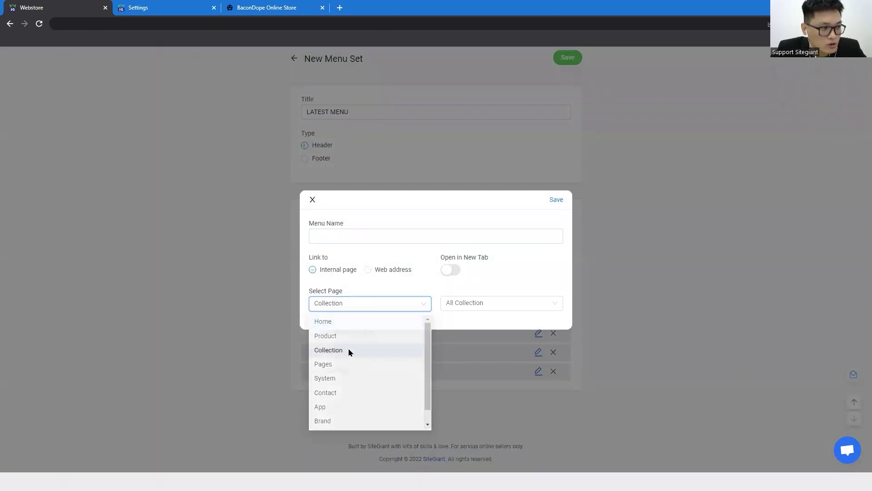
pyautogui.click(510, 302)
pyautogui.click(463, 365)
pyautogui.click(400, 232)
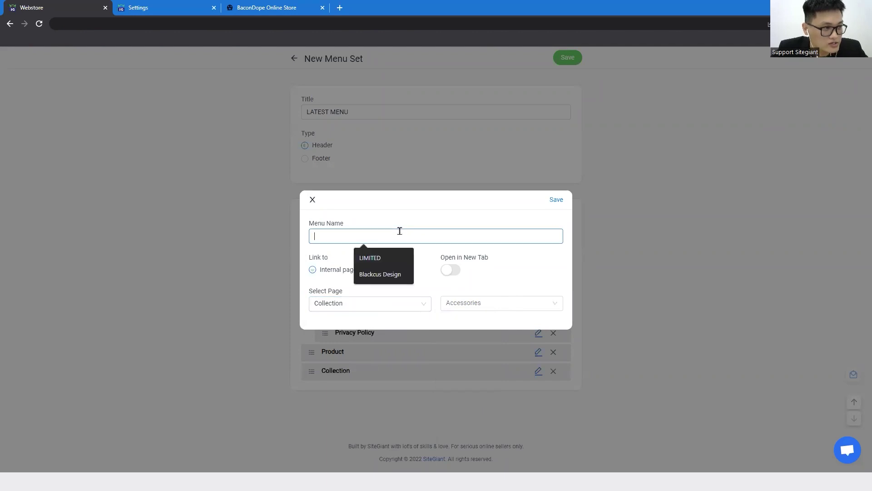
pyautogui.write('Accessories')
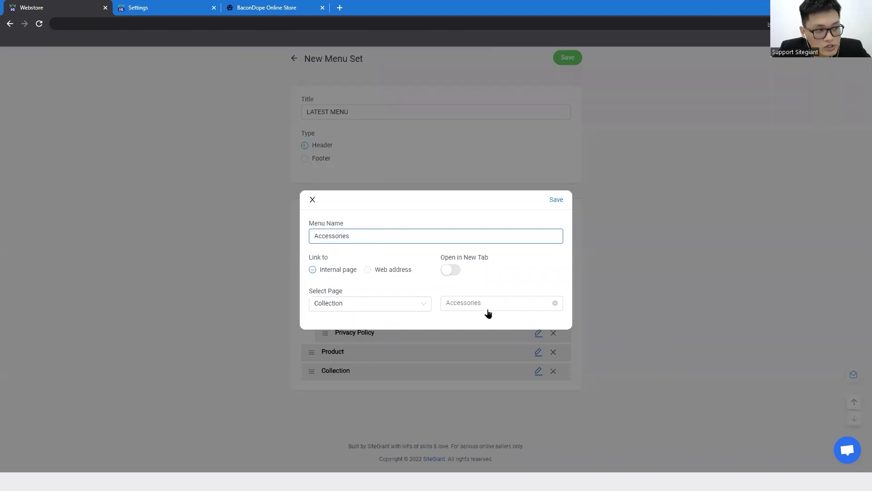
pyautogui.click(455, 270)
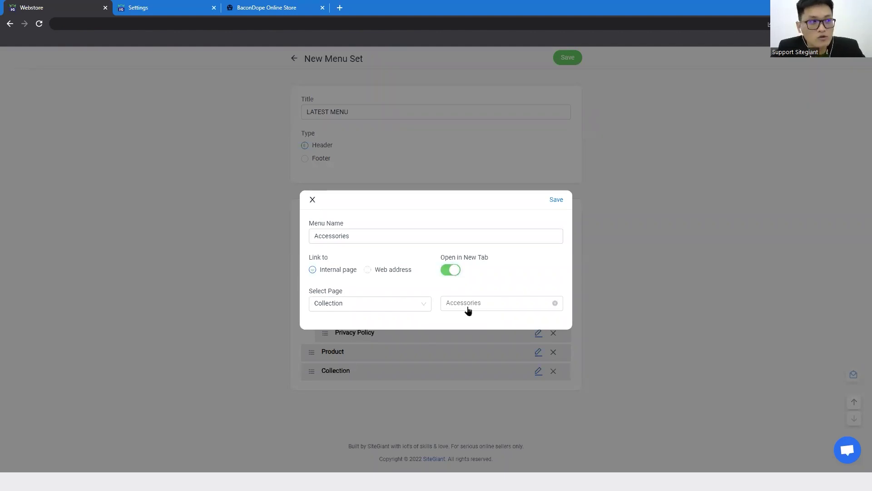
pyautogui.click(456, 271)
pyautogui.click(556, 200)
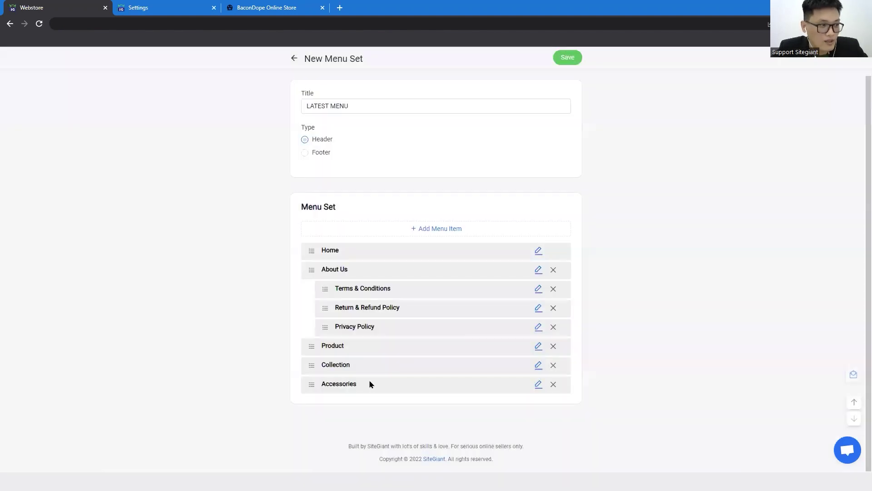
# - Nest Accessories under Collection, and add a "Fashion" sub-item beside it linked to the internal Fashion collection
pyautogui.moveTo(366, 387); pyautogui.dragTo(386, 387)
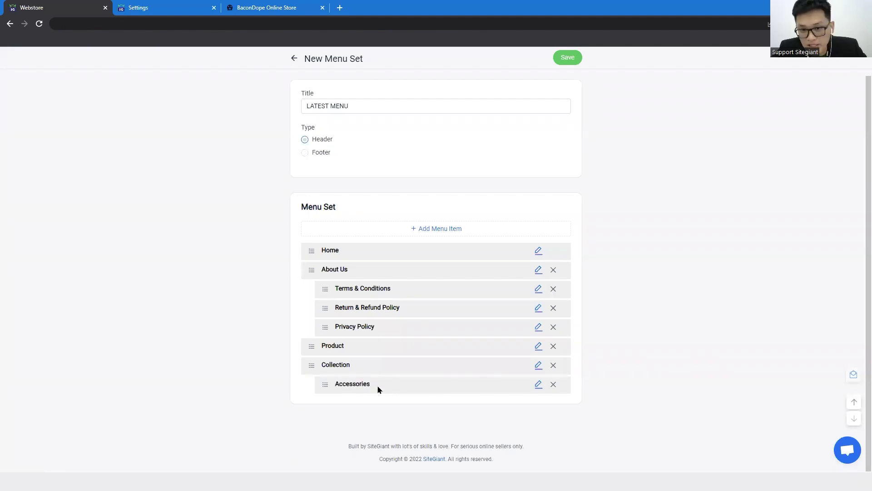
pyautogui.click(455, 229)
pyautogui.click(350, 304)
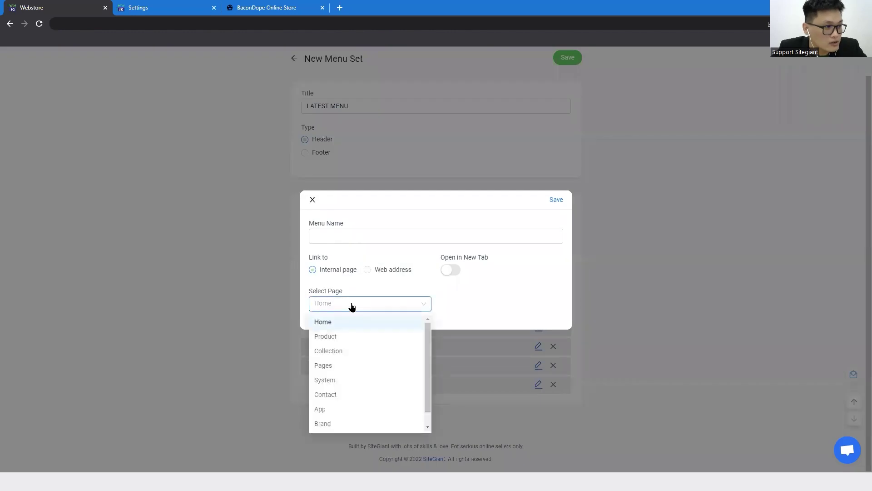
pyautogui.click(358, 351)
pyautogui.click(498, 304)
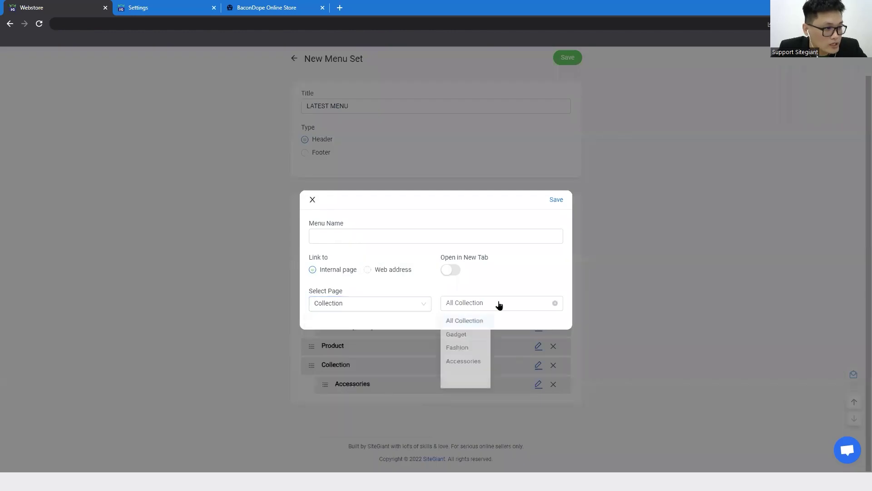
pyautogui.click(468, 348)
pyautogui.click(380, 240)
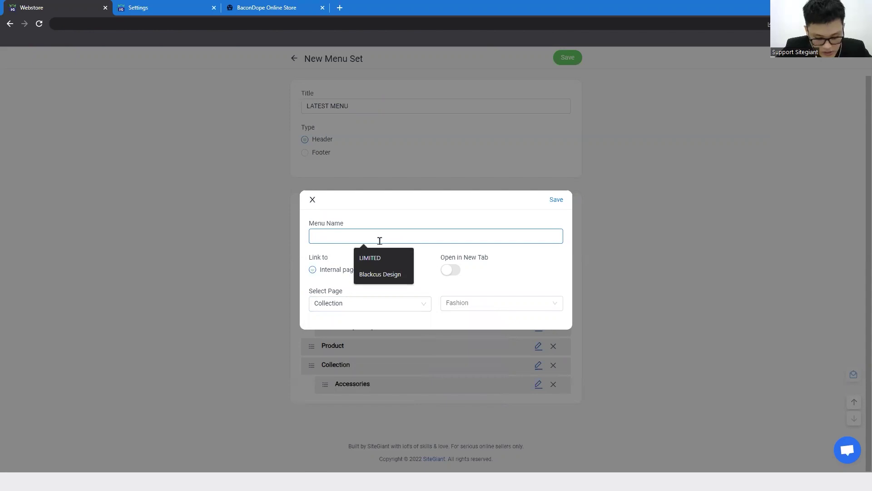
pyautogui.write('Fashion')
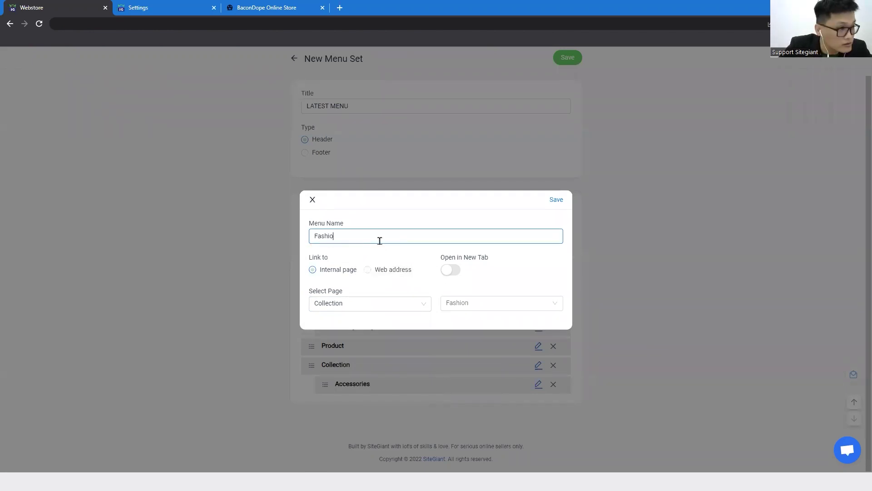
pyautogui.click(556, 199)
pyautogui.moveTo(321, 389); pyautogui.dragTo(340, 389)
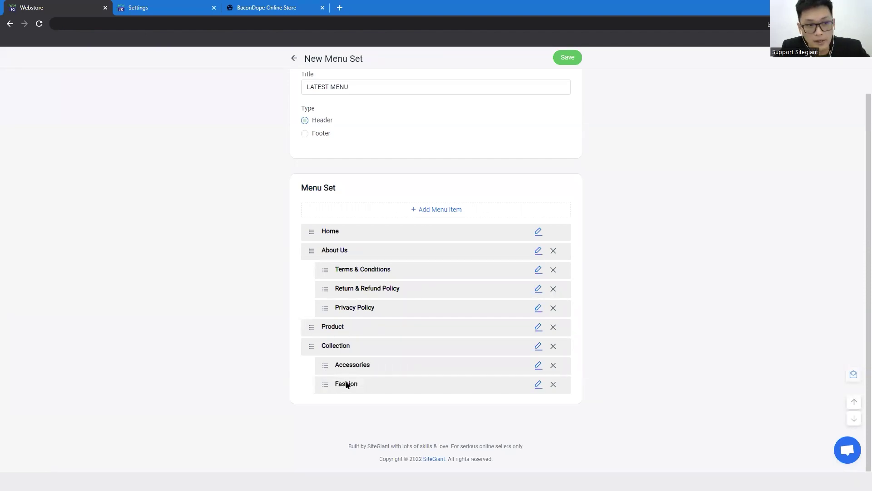
# - Examine the Product menu item's name and linked page, then close its settings without saving
pyautogui.click(538, 327)
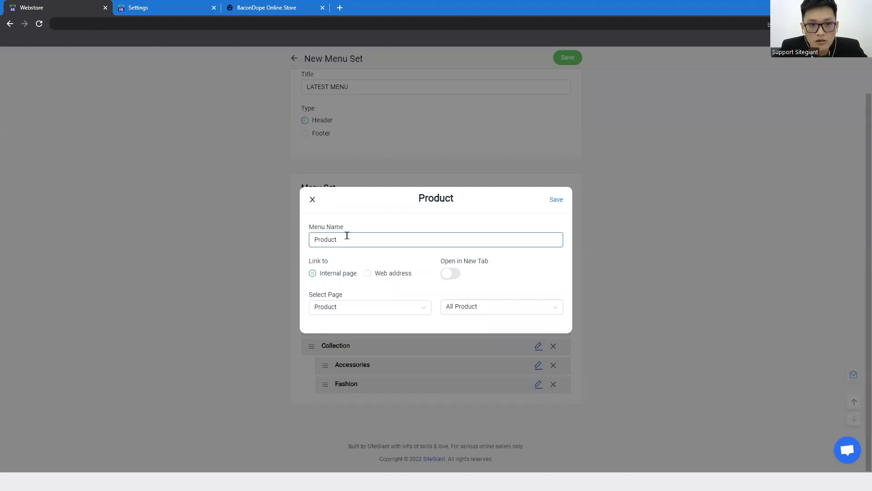
pyautogui.click(313, 200)
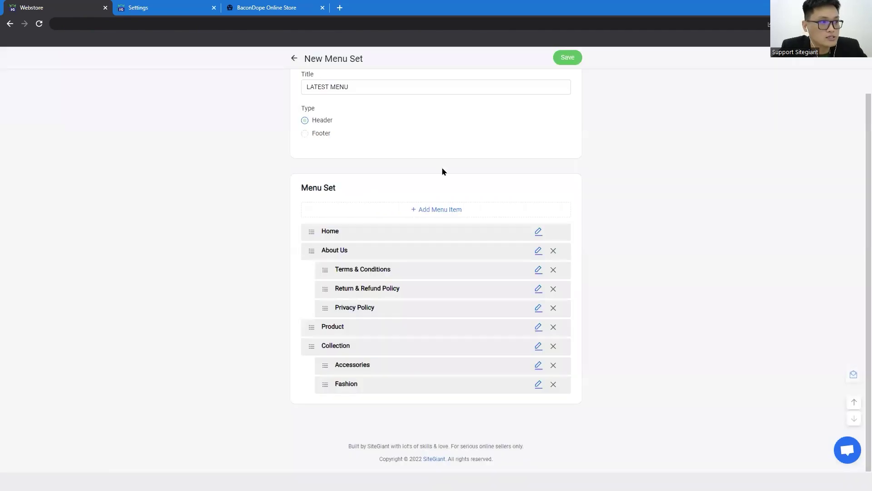
# - Add a "Brand" sub-item under Product linked to the internal All Brand page, then review its settings without changing them
pyautogui.click(472, 209)
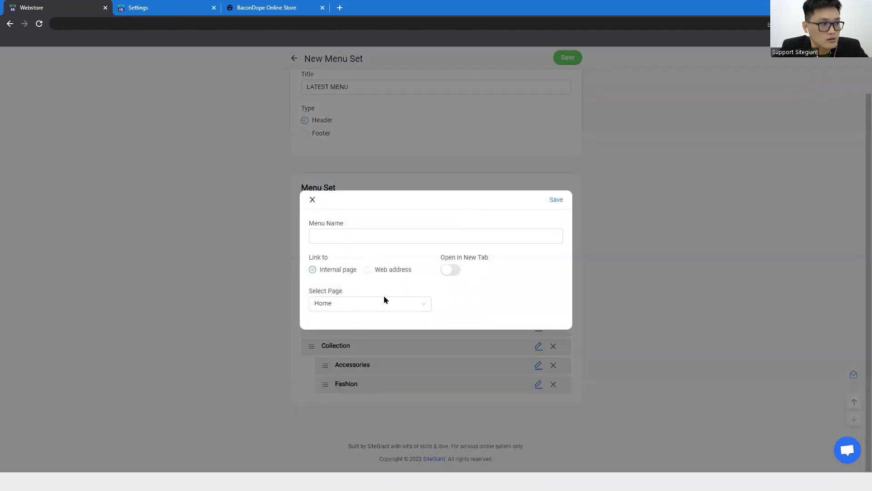
pyautogui.click(383, 303)
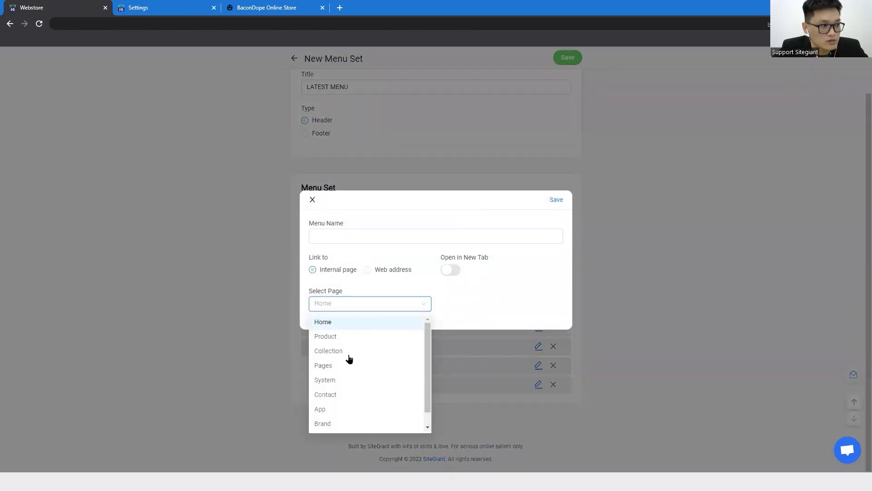
pyautogui.click(342, 424)
pyautogui.click(346, 236)
pyautogui.write('Brand')
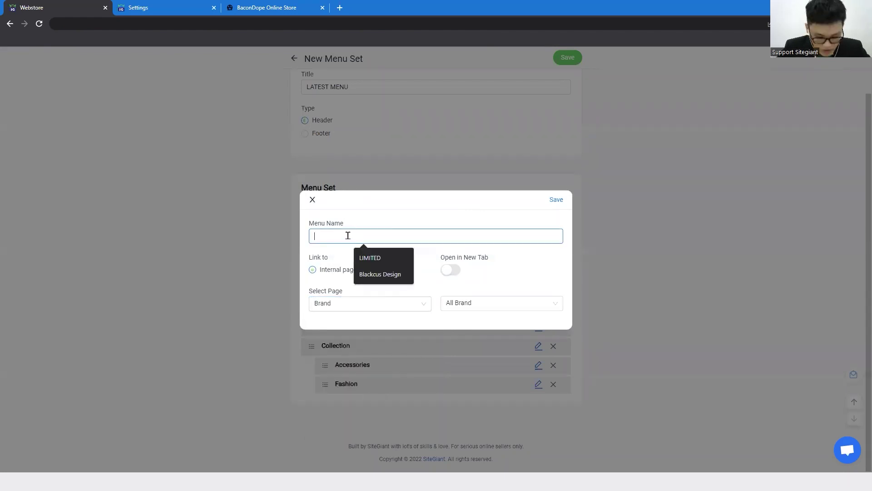
pyautogui.click(556, 200)
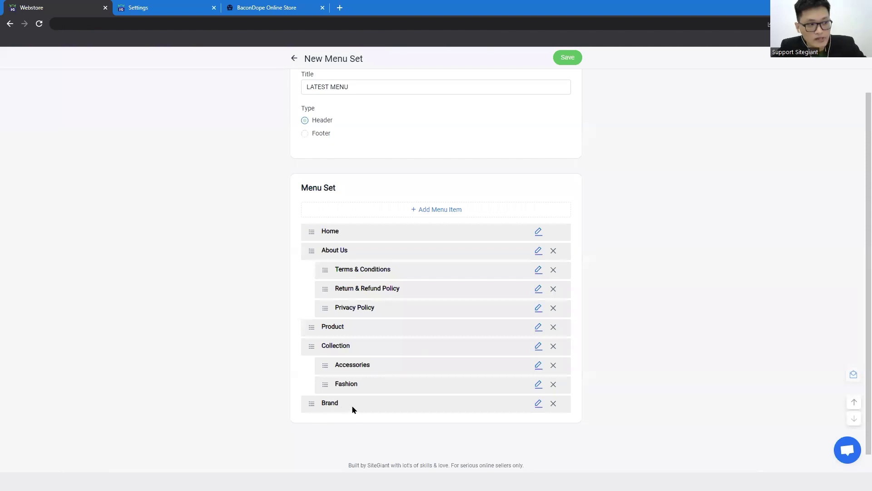
pyautogui.moveTo(354, 409); pyautogui.dragTo(362, 347)
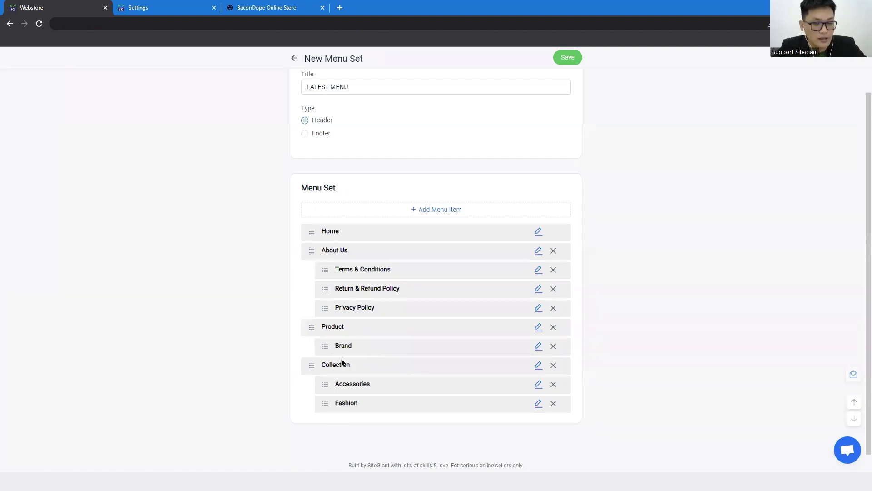
pyautogui.click(539, 347)
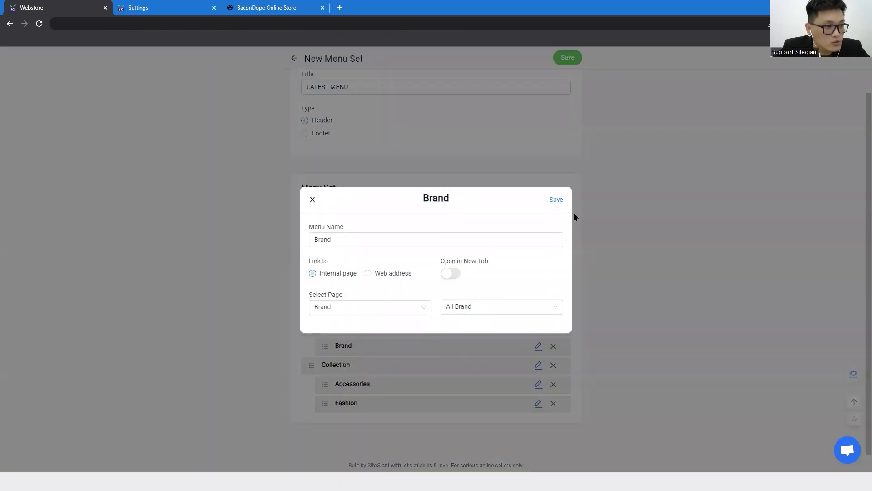
pyautogui.click(312, 199)
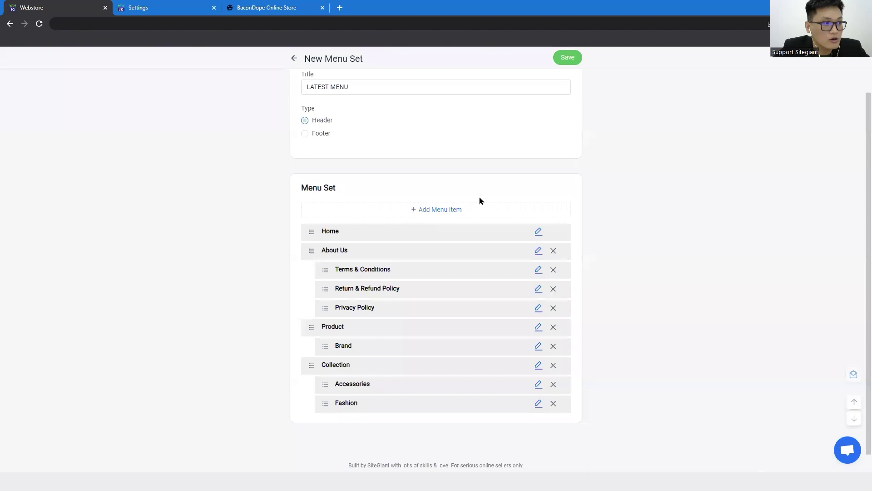
# - Add a "Done Deal" menu item linked to the internal Done Deal brand page and nest it under Brand
pyautogui.click(469, 209)
pyautogui.click(393, 238)
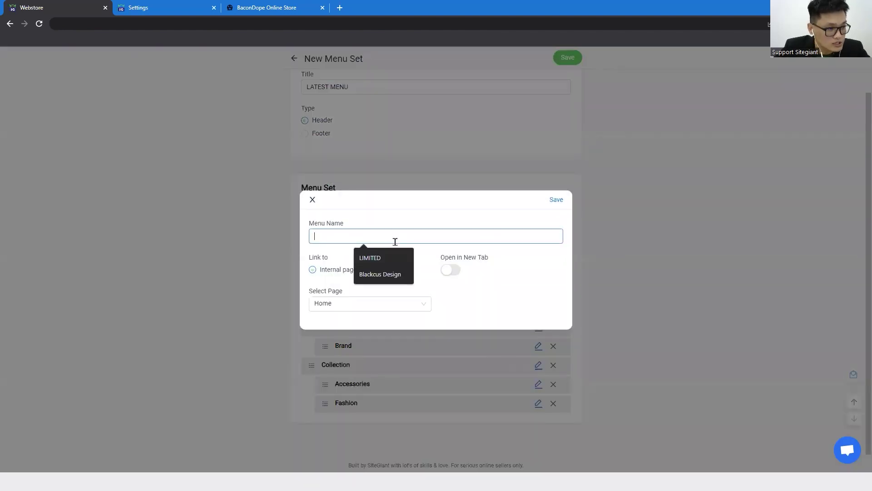
pyautogui.click(408, 301)
pyautogui.click(337, 423)
pyautogui.click(499, 305)
pyautogui.click(478, 351)
pyautogui.click(436, 235)
pyautogui.write('Deon D')
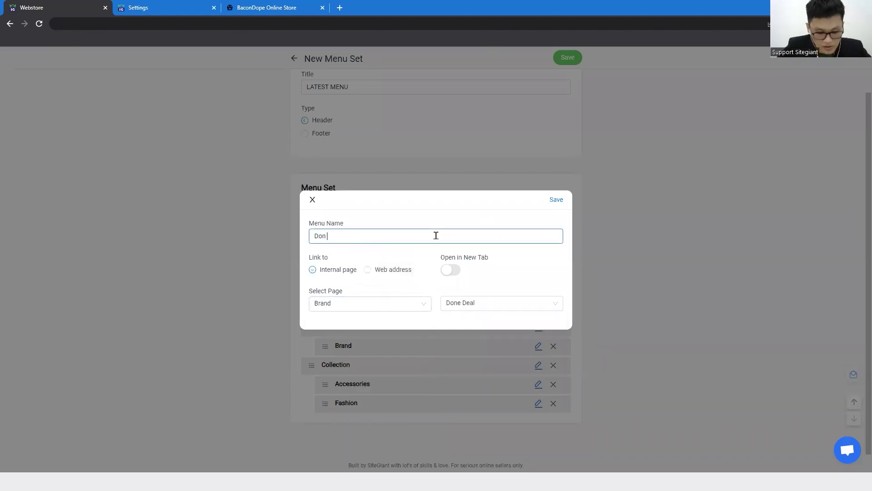
pyautogui.write('e')
pyautogui.press('BackSpace')
pyautogui.press('Right')
pyautogui.press('Right')
pyautogui.write('e')
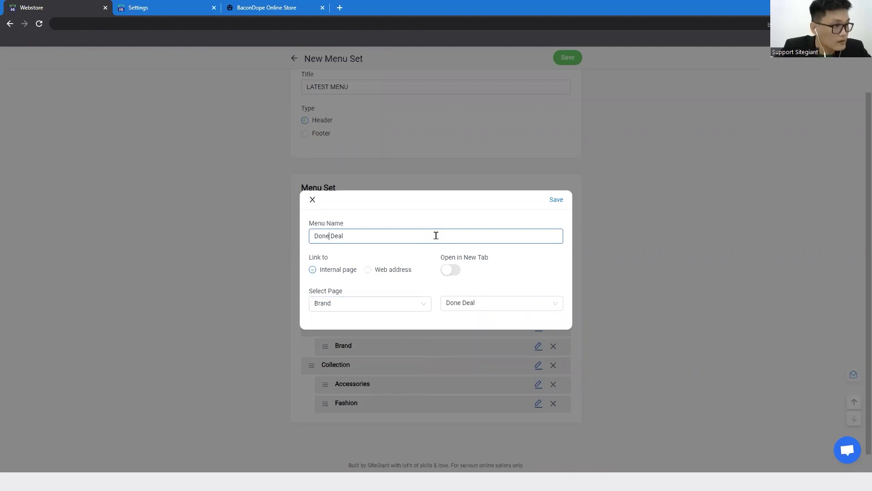
pyautogui.click(562, 200)
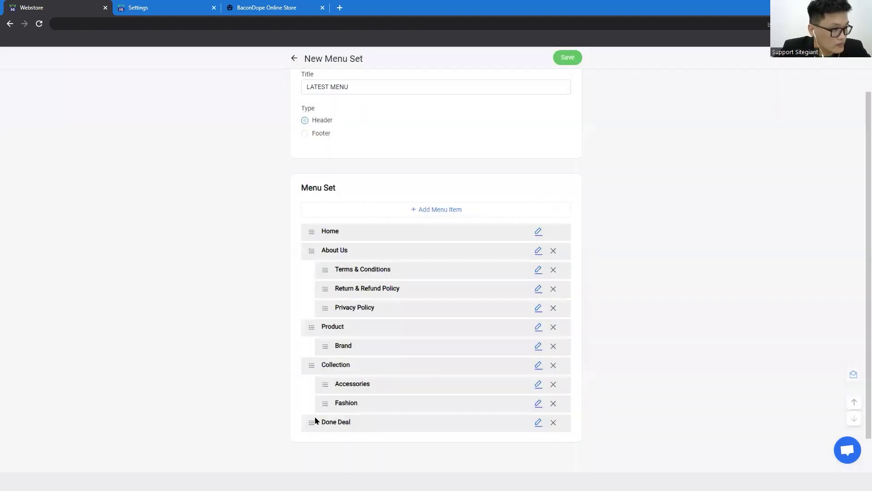
pyautogui.moveTo(362, 428); pyautogui.dragTo(412, 373)
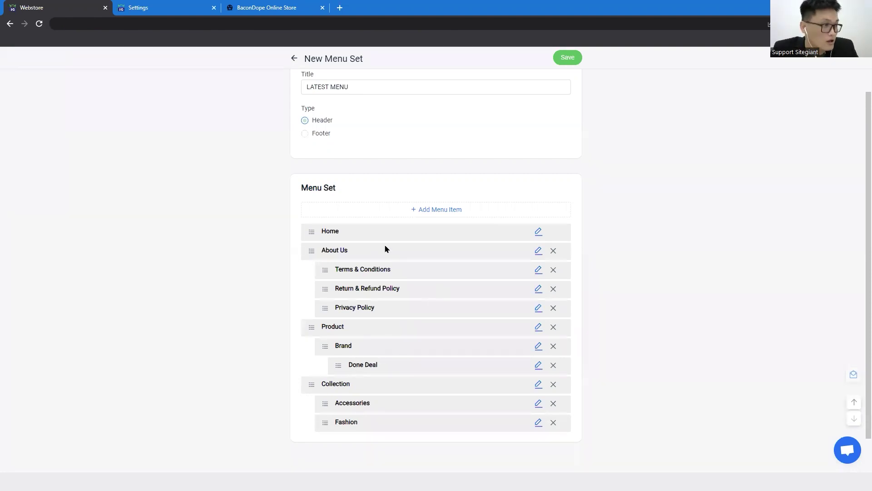
# - Add a "Blackcus Design" menu item linked to the Blackcus Designs brand page, opening in a new tab, and nest it under Brand below Done Deal
pyautogui.click(427, 211)
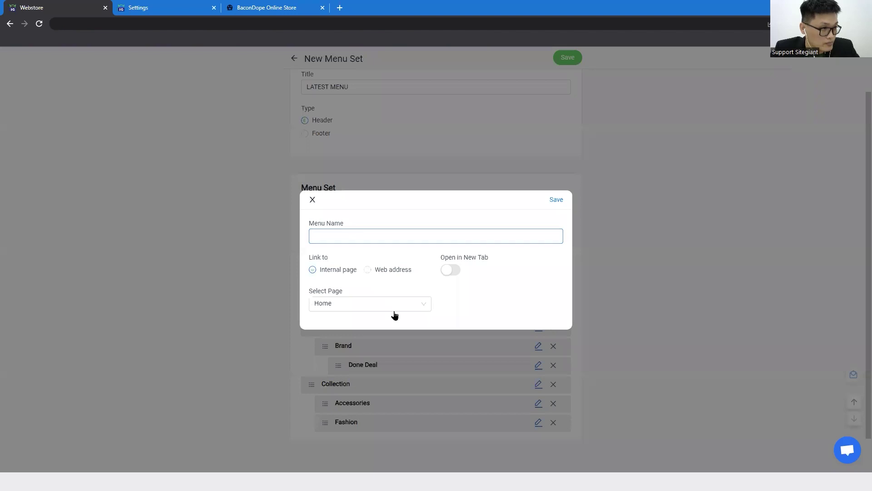
pyautogui.click(379, 305)
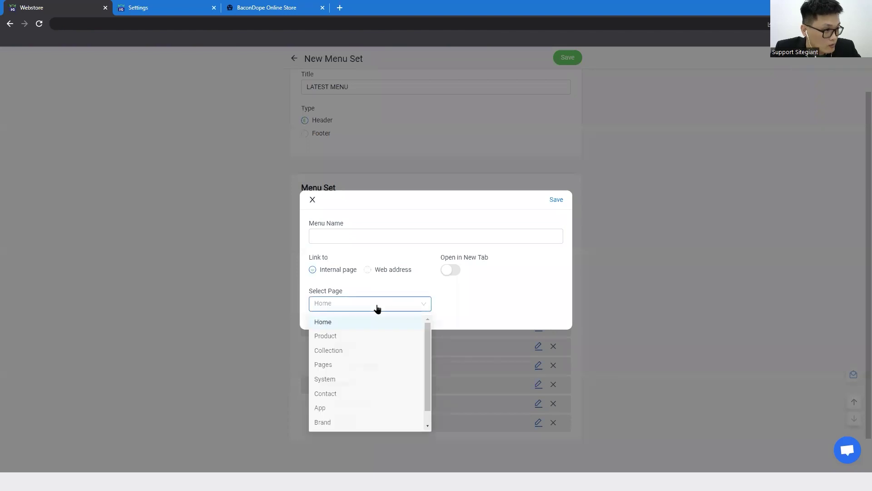
pyautogui.click(339, 425)
pyautogui.click(501, 304)
pyautogui.click(487, 335)
pyautogui.click(396, 239)
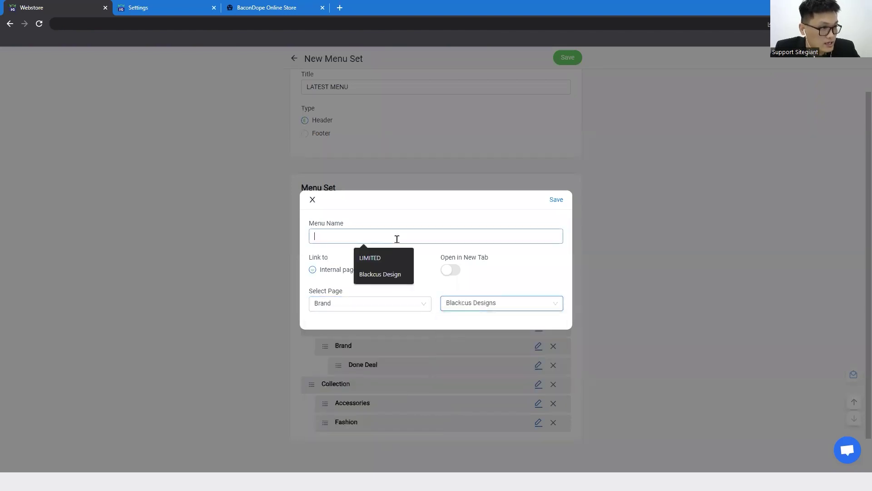
pyautogui.write('Blackucs')
pyautogui.press('BackSpace')
pyautogui.press('BackSpace')
pyautogui.press('BackSpace')
pyautogui.write('cus De')
pyautogui.press('Down')
pyautogui.press('Return')
pyautogui.click(451, 270)
pyautogui.click(555, 199)
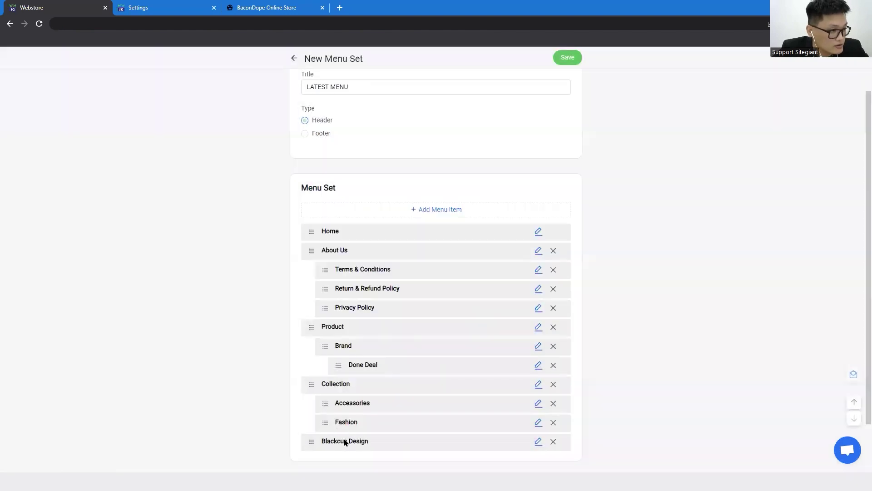
pyautogui.moveTo(350, 448); pyautogui.dragTo(406, 387)
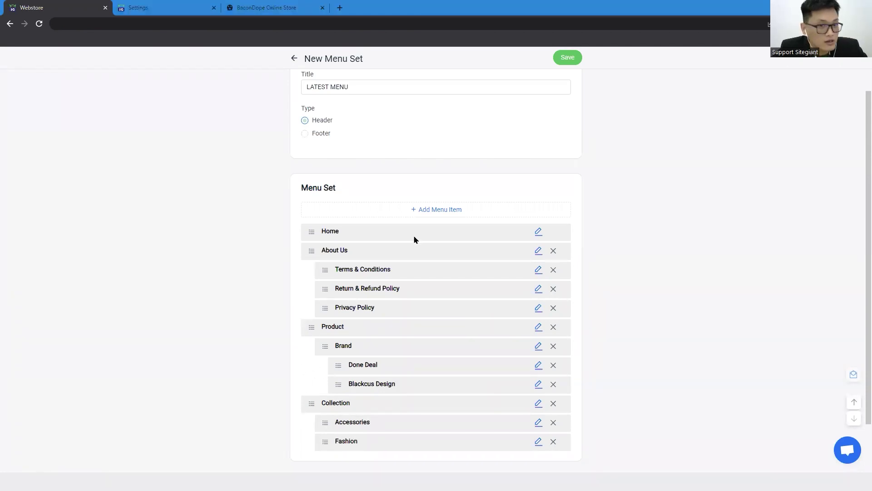
# - Save the LATEST MENU set and make it the default header menu
pyautogui.click(569, 59)
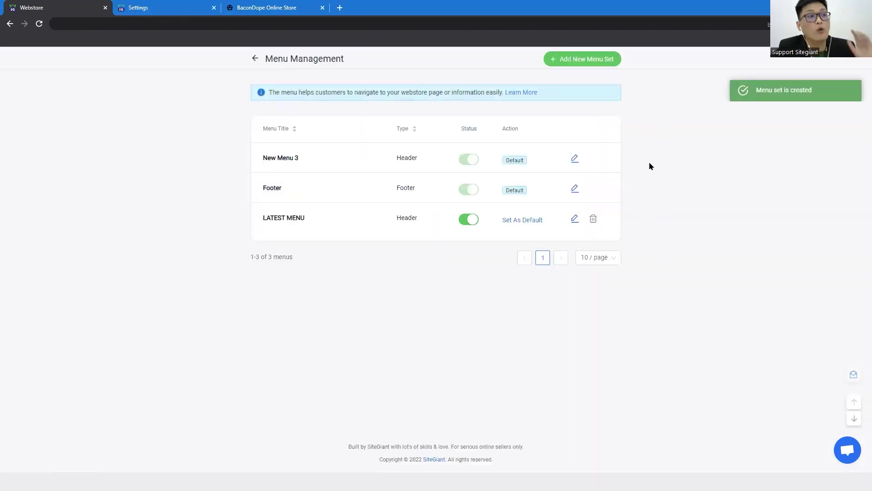
pyautogui.click(526, 221)
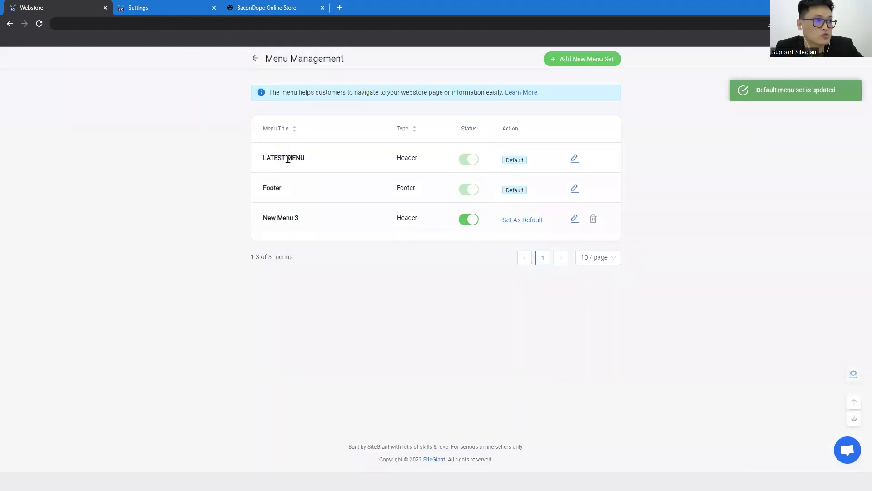
pyautogui.moveTo(540, 165); pyautogui.dragTo(495, 158)
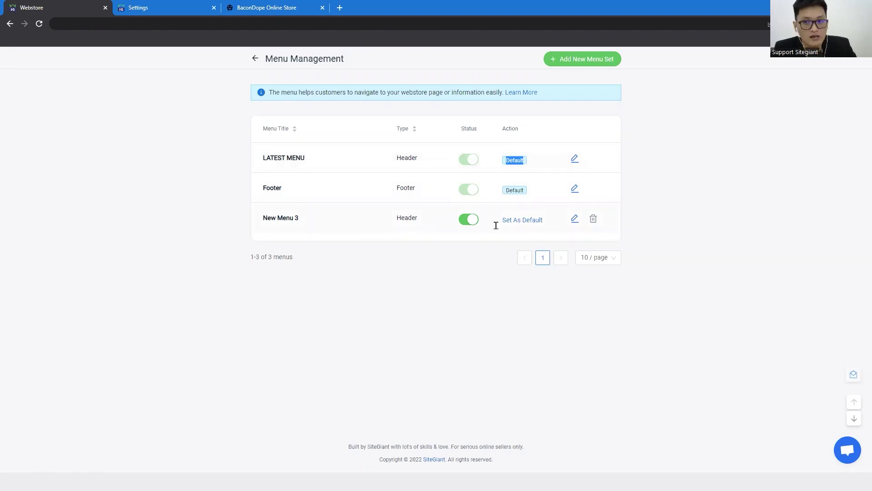
# - Open the theme gallery through the Webstore Builder and browse the available theme designs
pyautogui.click(256, 59)
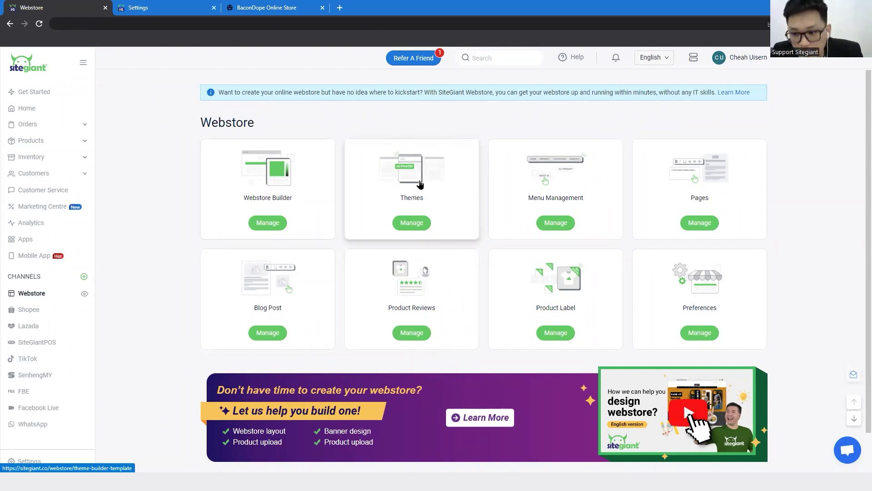
pyautogui.click(278, 172)
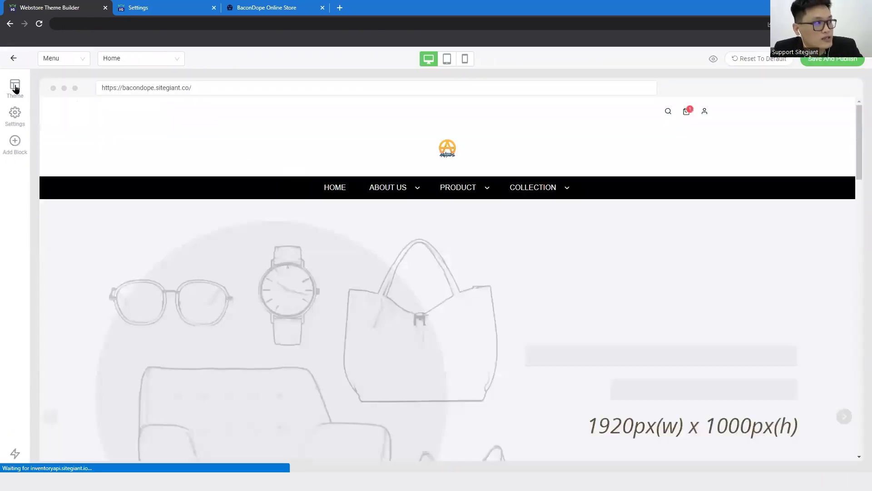
pyautogui.click(15, 87)
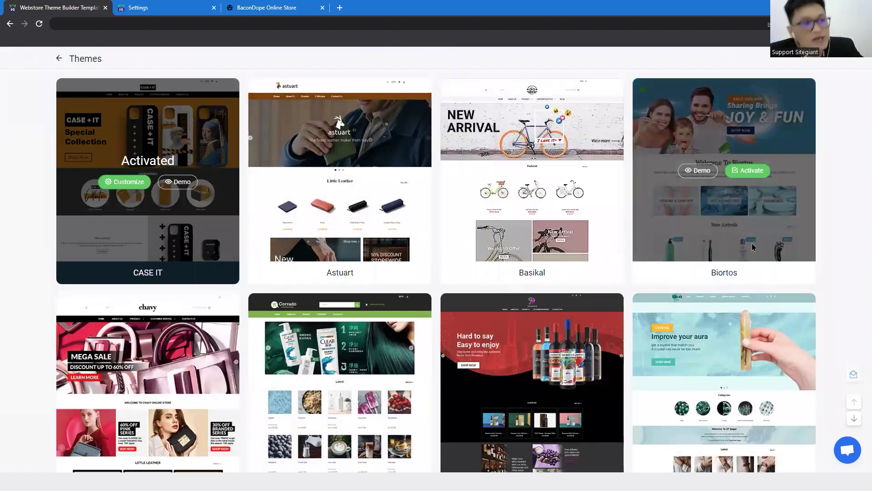
pyautogui.scroll(-6, 738, 218)
pyautogui.scroll(-15, 737, 205)
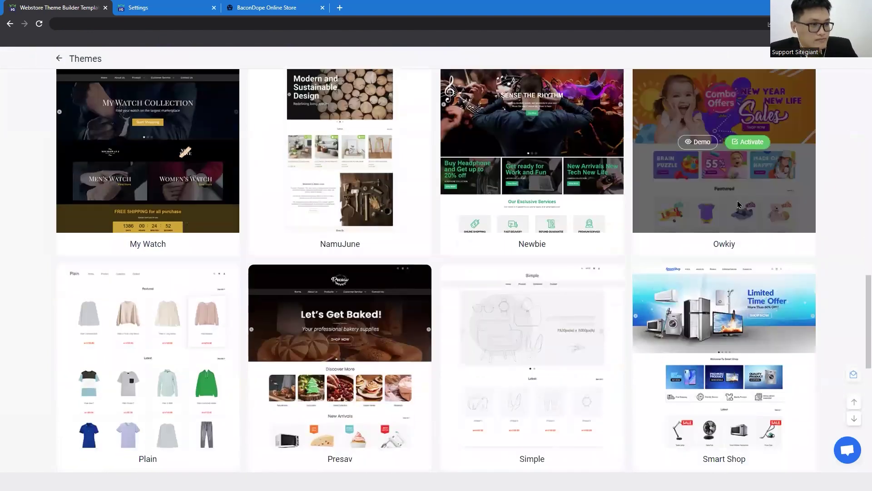
pyautogui.scroll(15, 752, 193)
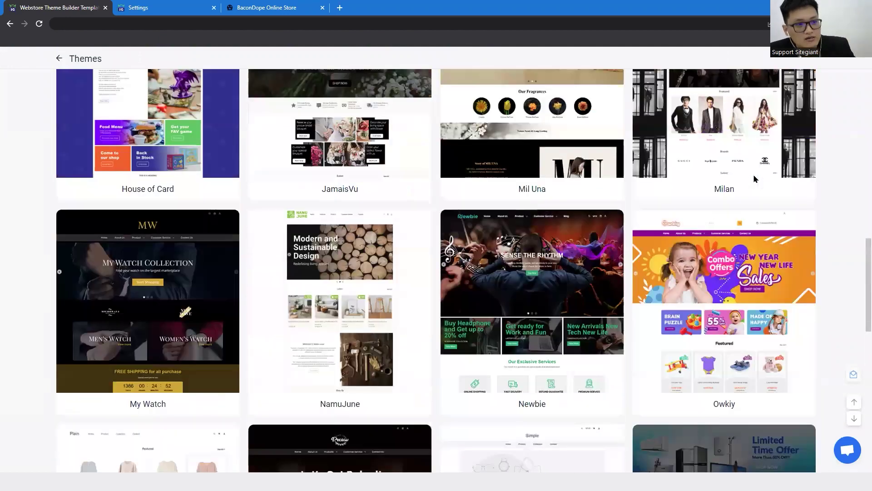
pyautogui.scroll(-2, 748, 195)
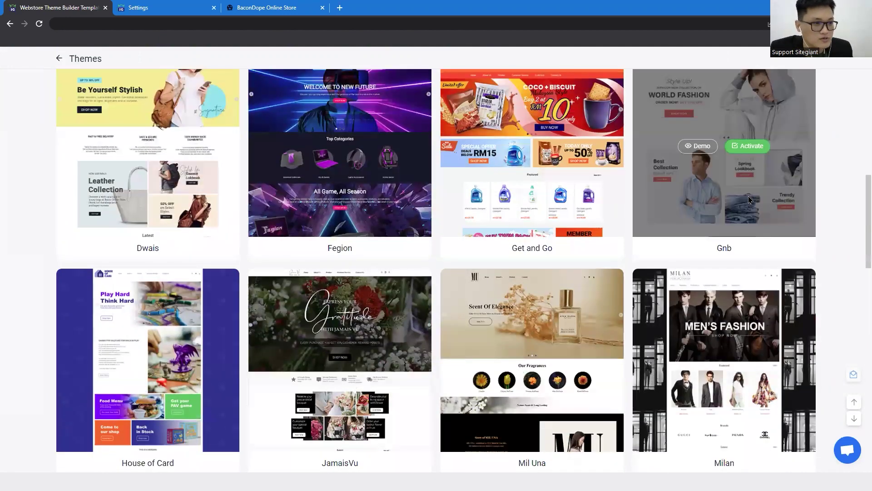
pyautogui.scroll(-3, 748, 193)
pyautogui.scroll(12, 677, 199)
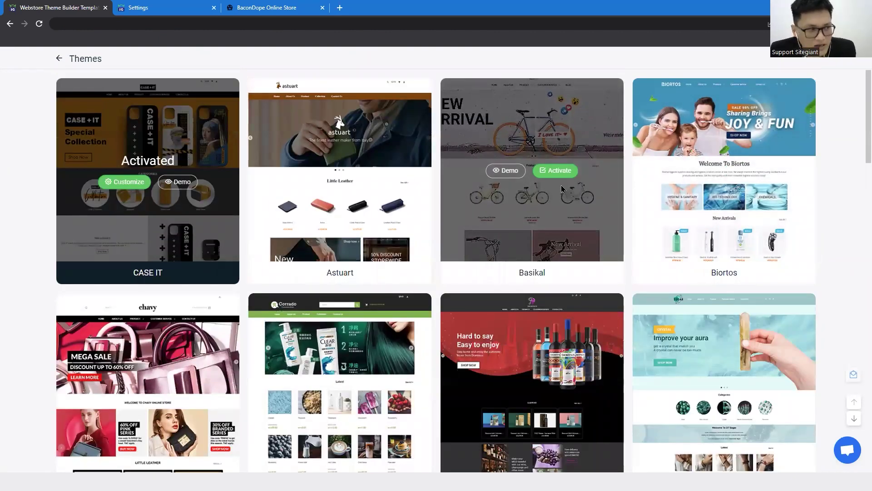
# - Look through the theme gallery's designs and open the demo store of the Astuart theme
pyautogui.scroll(-6, 562, 191)
pyautogui.scroll(5, 561, 227)
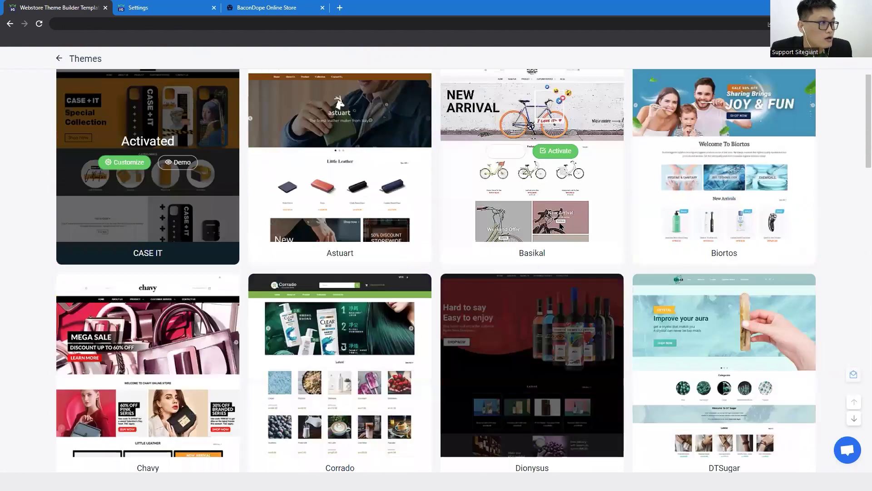
pyautogui.scroll(1, 561, 225)
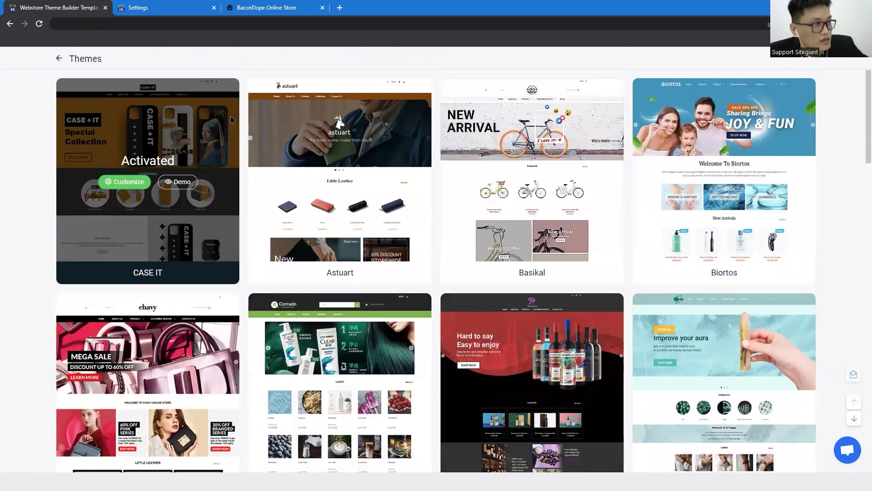
pyautogui.scroll(-5, 285, 194)
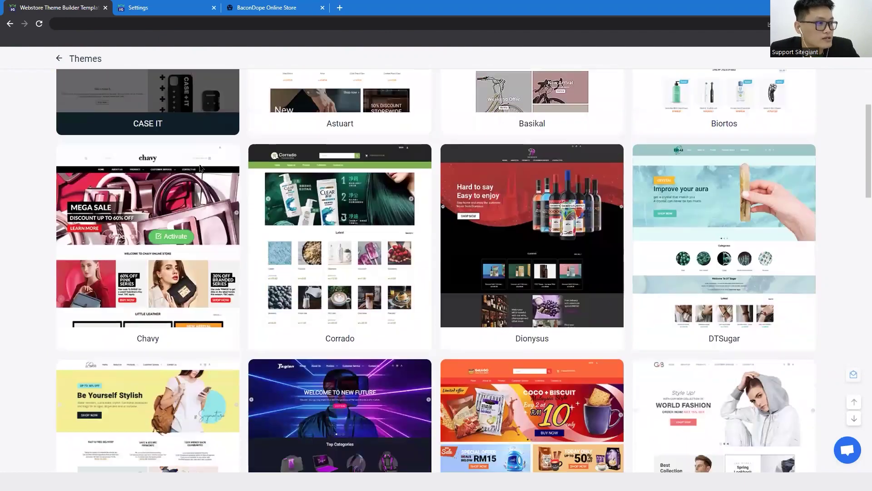
pyautogui.scroll(5, 286, 194)
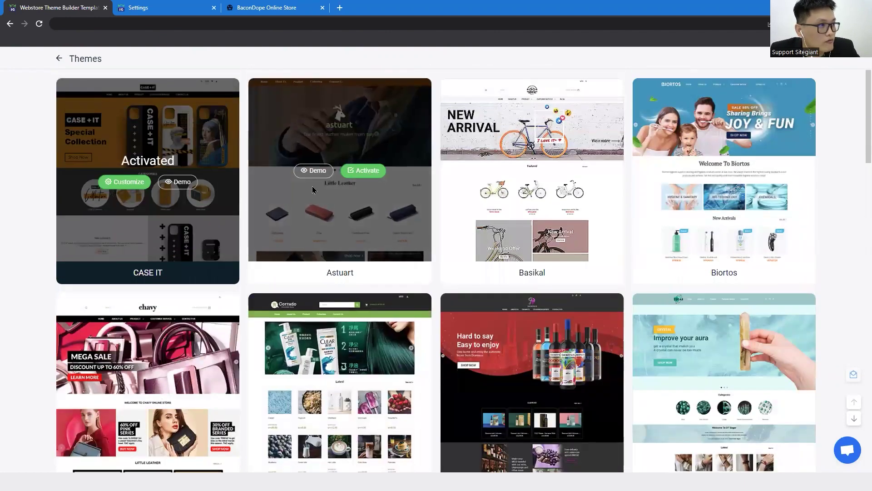
pyautogui.click(315, 171)
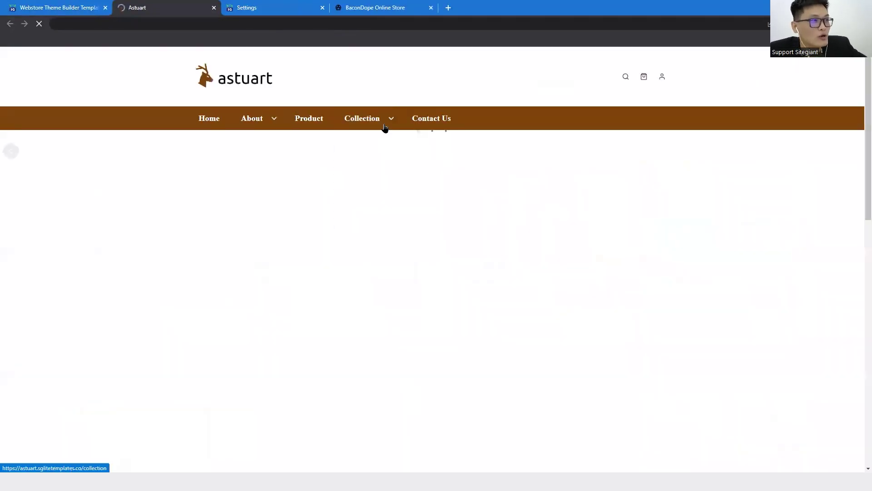
# - Examine the Astuart demo home page, from the banner and product collections down to the footer
pyautogui.scroll(-8, 763, 152)
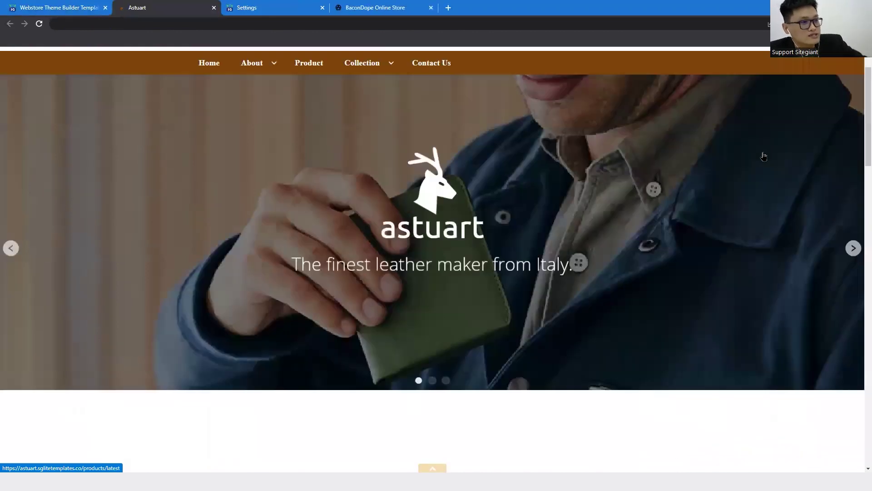
pyautogui.scroll(-7, 762, 146)
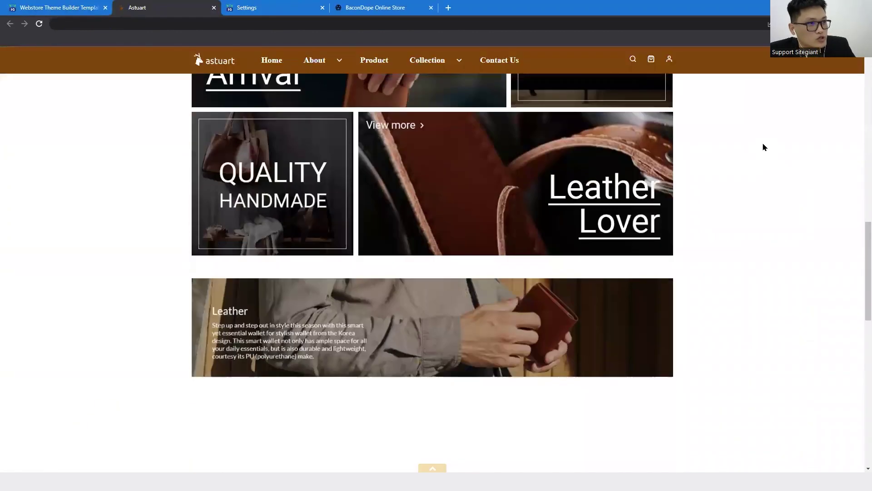
pyautogui.scroll(14, 571, 69)
pyautogui.scroll(2, 572, 69)
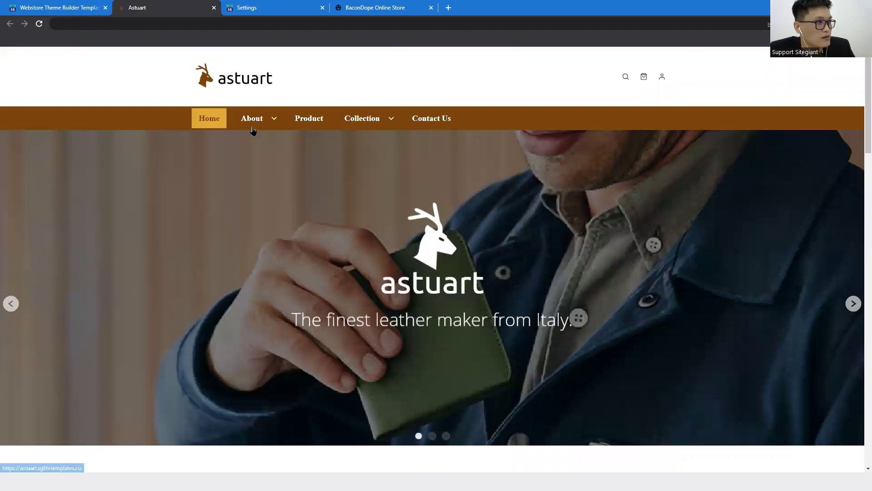
pyautogui.scroll(-1, 572, 227)
pyautogui.scroll(-7, 572, 226)
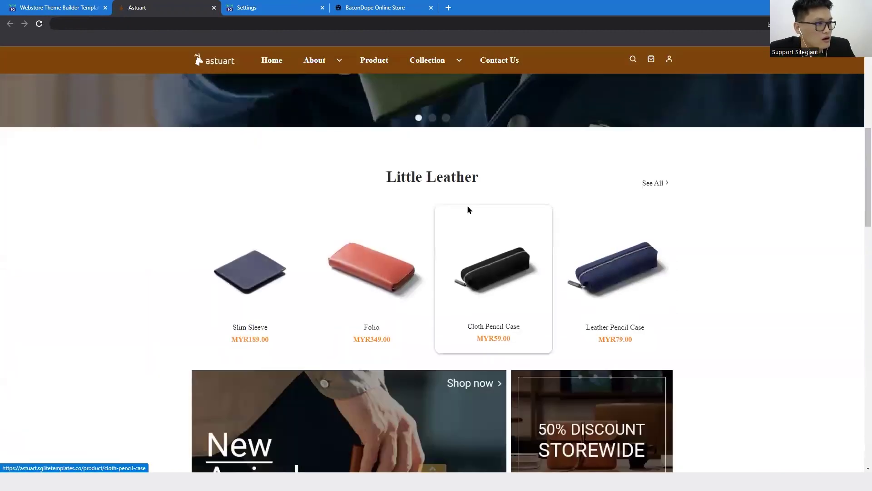
pyautogui.scroll(-10, 573, 240)
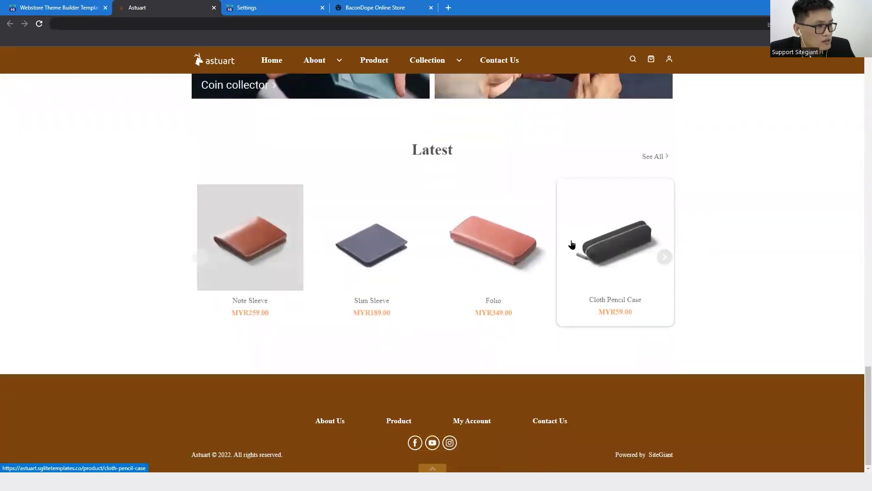
pyautogui.scroll(11, 573, 245)
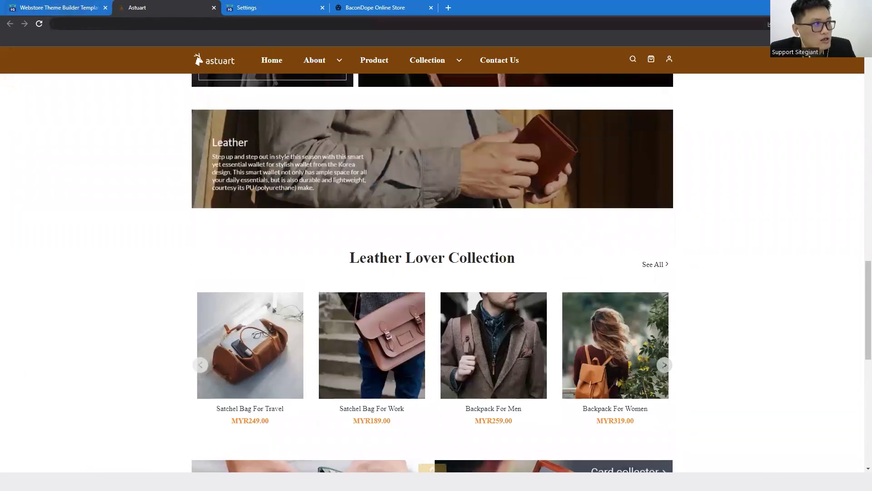
# - Return to the theme gallery and activate the Astuart theme for the webstore, confirming the change
pyautogui.click(72, 9)
pyautogui.click(366, 171)
pyautogui.click(506, 278)
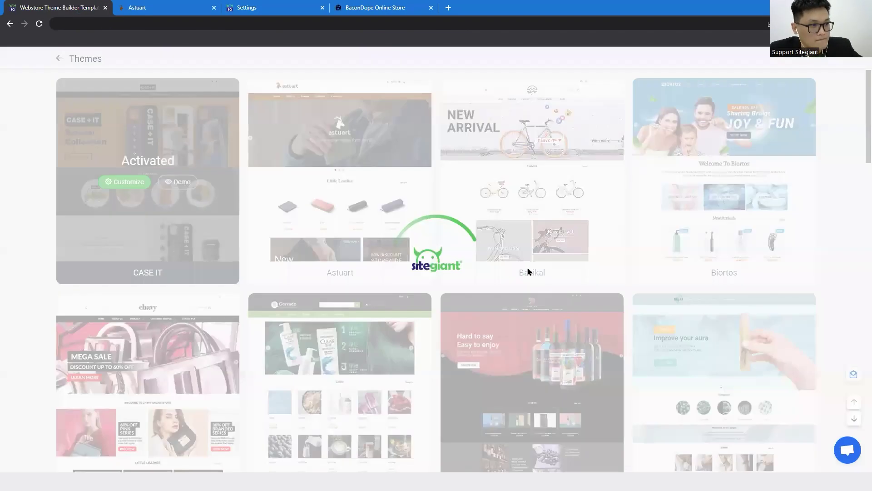